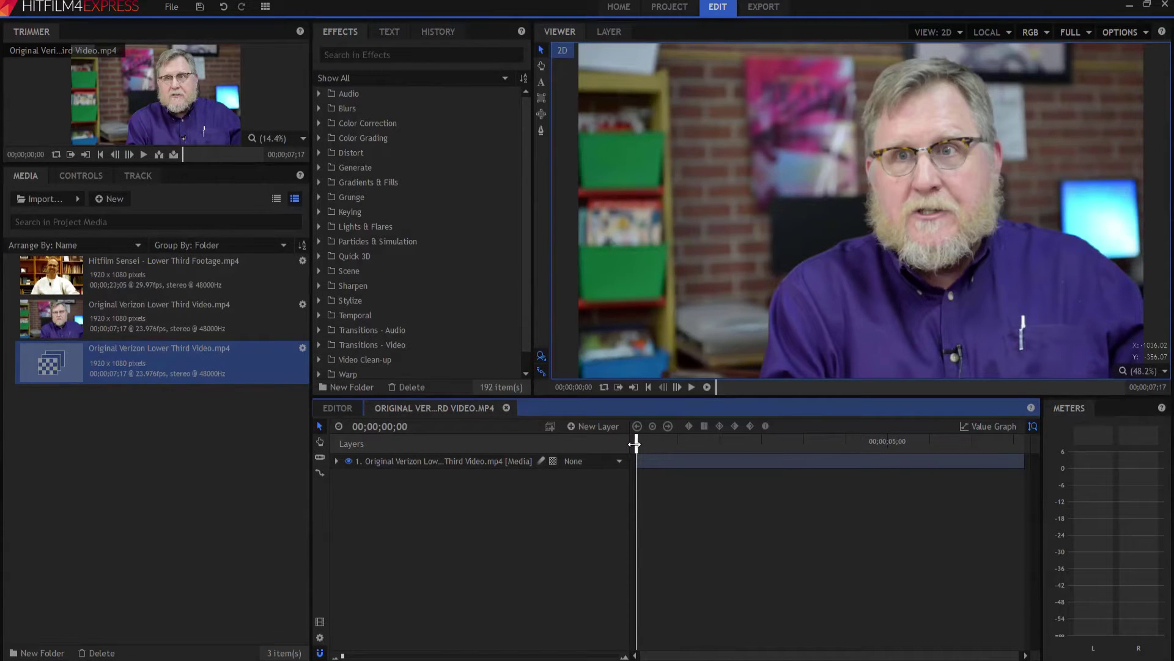
- Scrub the original lower-third video to about 00;00;02;16, where the name and title card appears
{"action": "left_click_drag", "start_coordinate": [634, 445], "coordinate": [750, 425]}
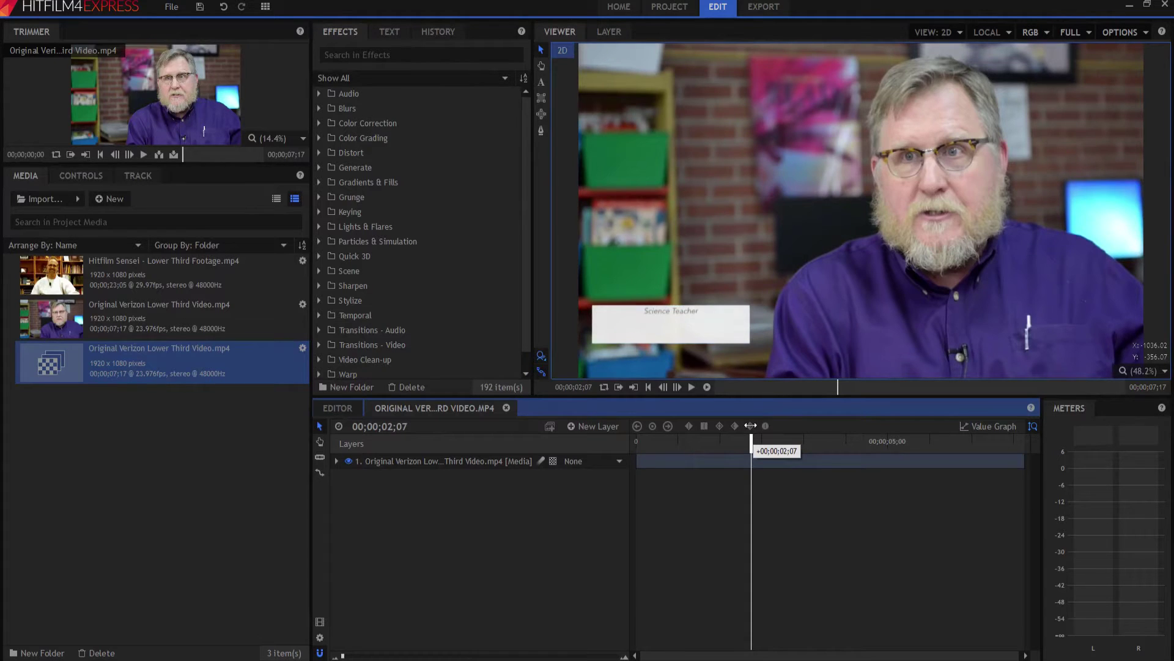
{"action": "left_click_drag", "start_coordinate": [750, 425], "coordinate": [763, 447]}
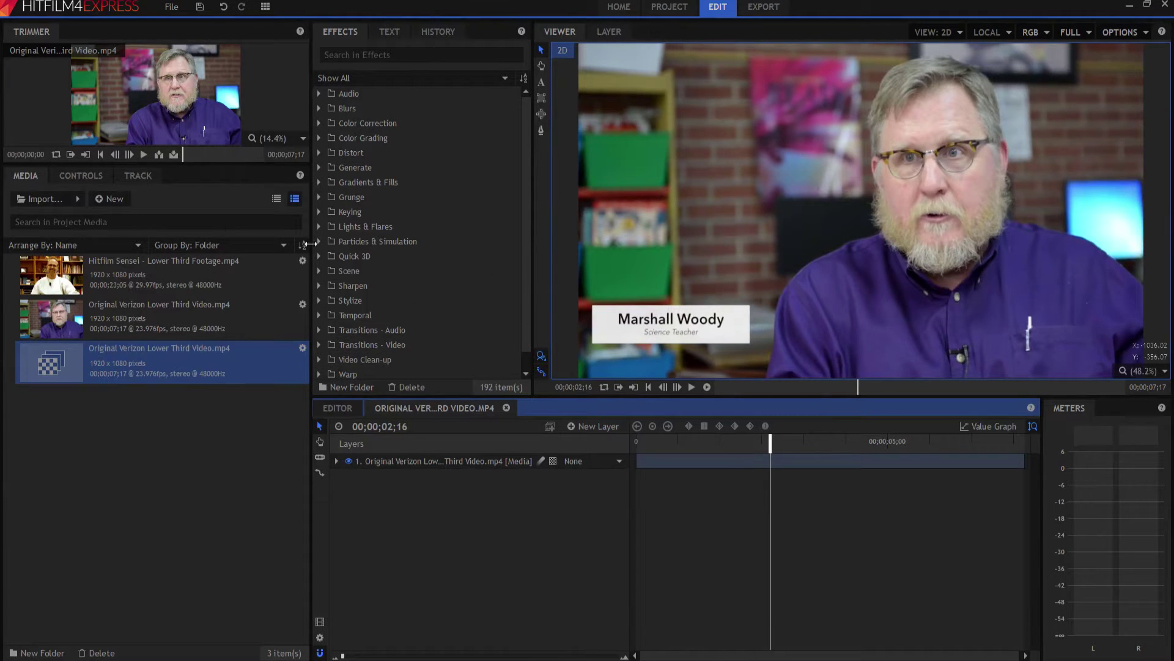
- Create a composite shot named Flip Card Lower Third with a 00;00;03;00 duration
{"action": "left_click", "coordinate": [112, 200]}
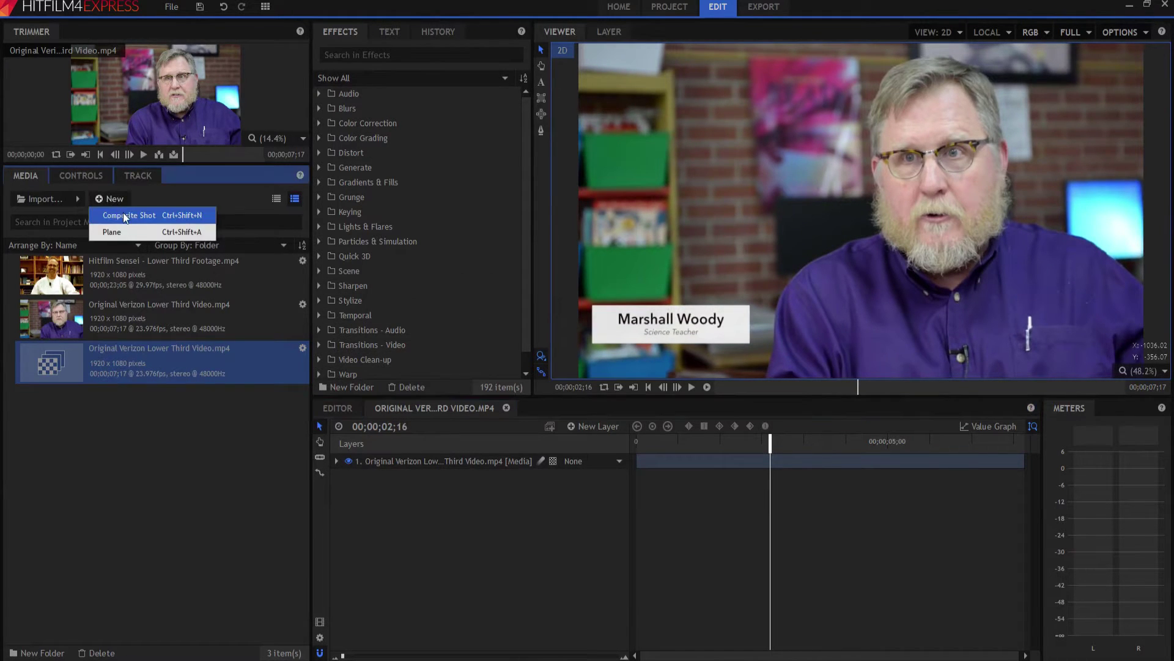
{"action": "left_click", "coordinate": [124, 215]}
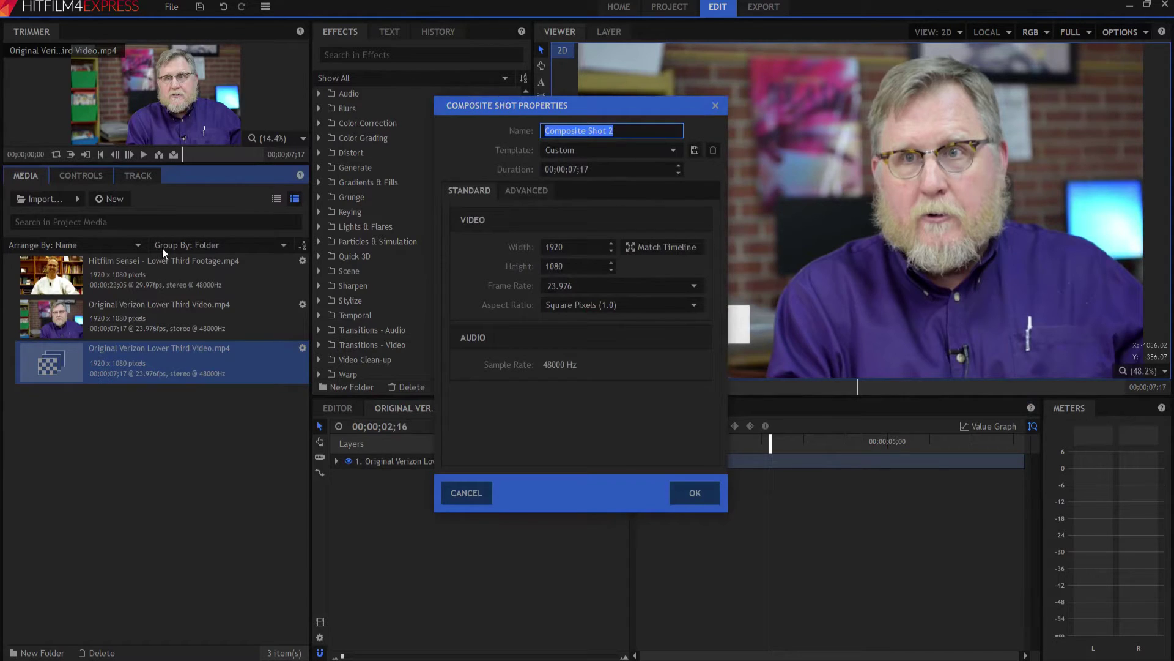
{"action": "type", "text": "Flip Card Lower Third"}
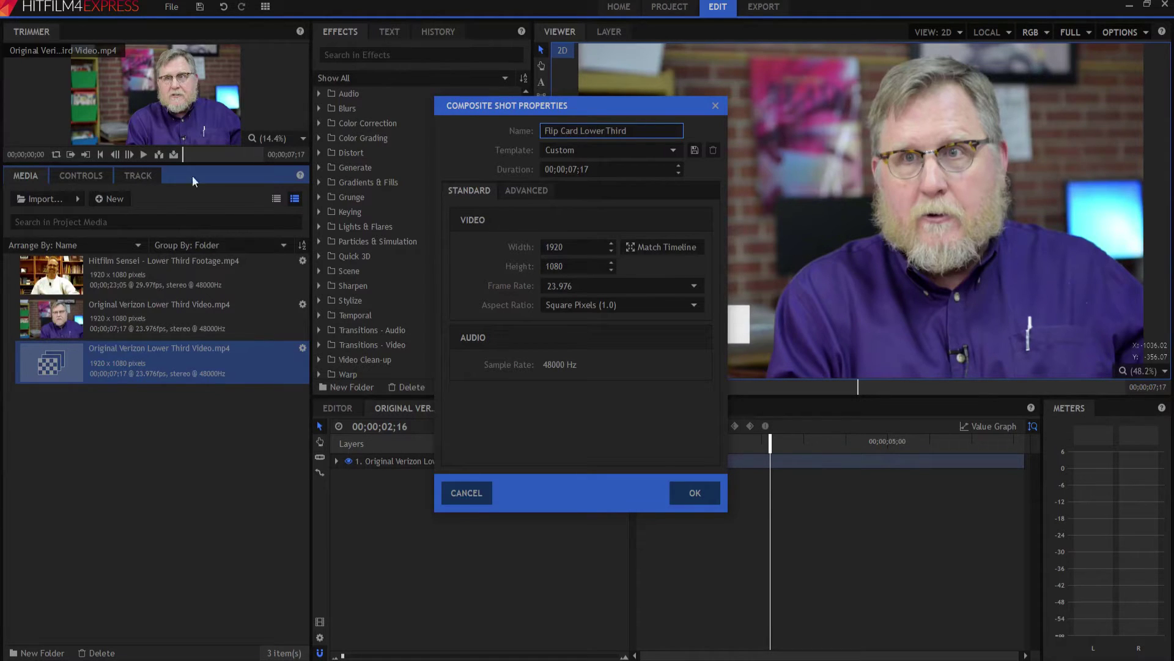
{"action": "left_click", "coordinate": [575, 168]}
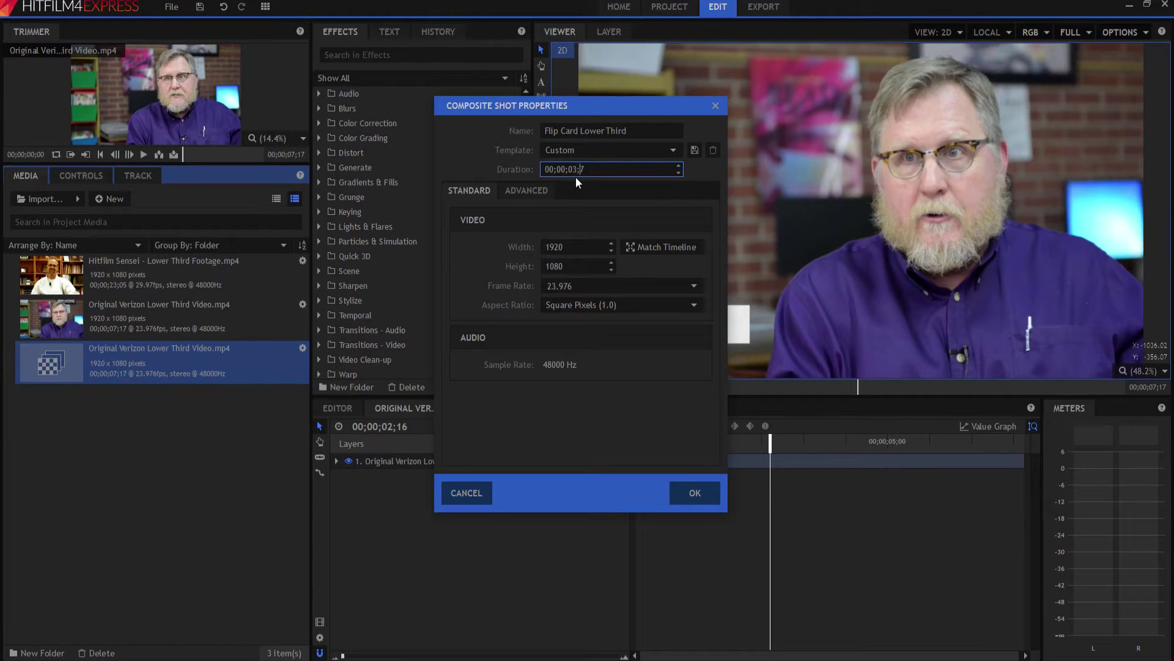
{"action": "key", "text": "Delete"}
{"action": "key", "text": "Delete"}
{"action": "type", "text": "0"}
{"action": "key", "text": "Return"}
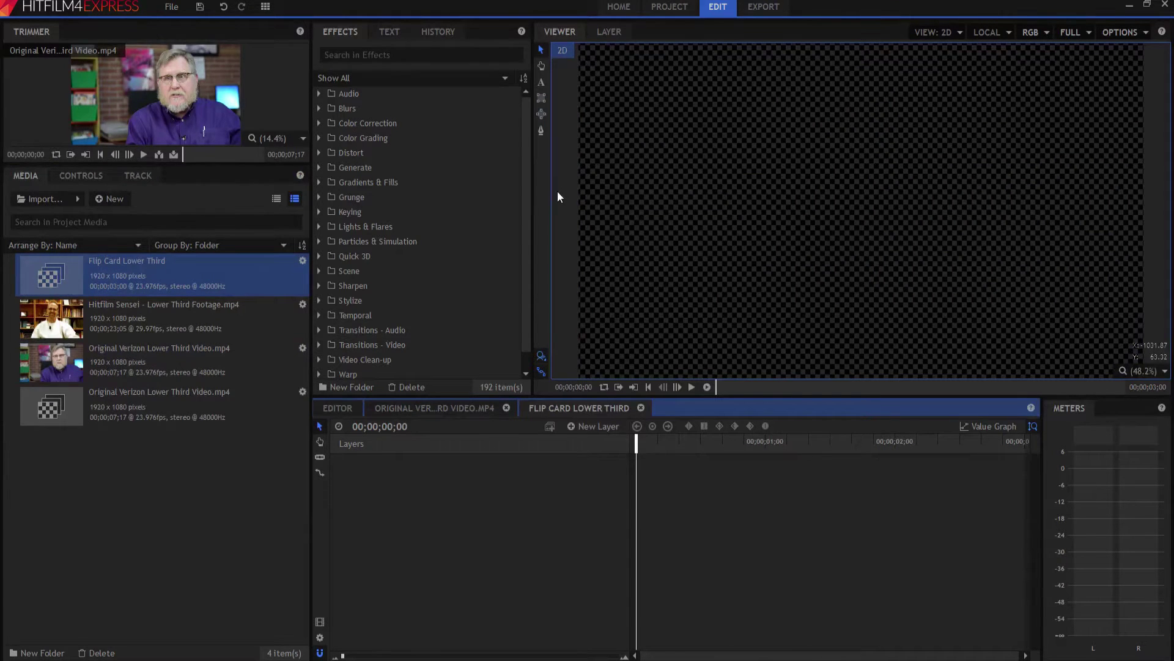
- Add a white 530×120 plane layer named Card and expand its properties
{"action": "left_click", "coordinate": [587, 426]}
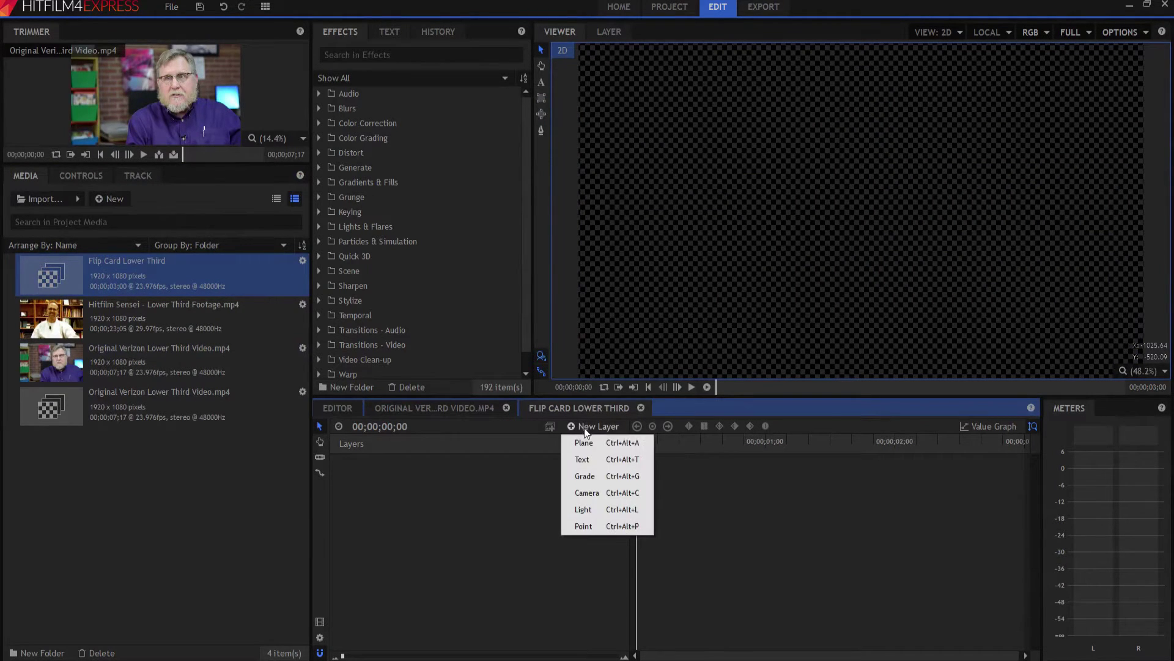
{"action": "left_click", "coordinate": [581, 443]}
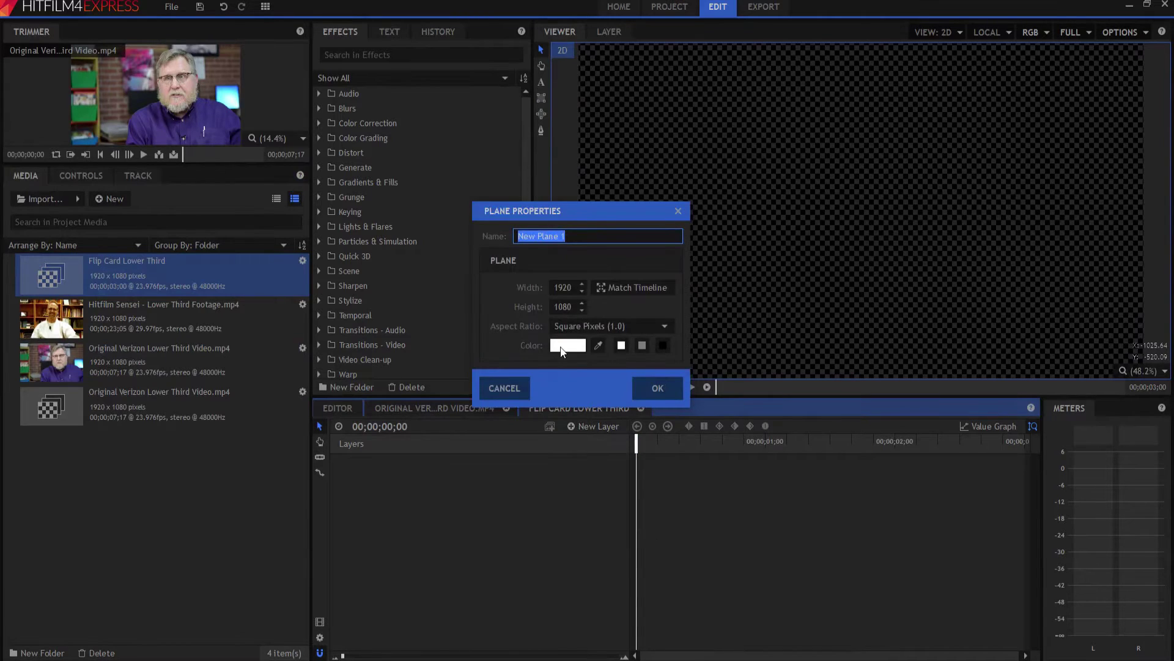
{"action": "type", "text": "Card"}
{"action": "left_click", "coordinate": [553, 287]}
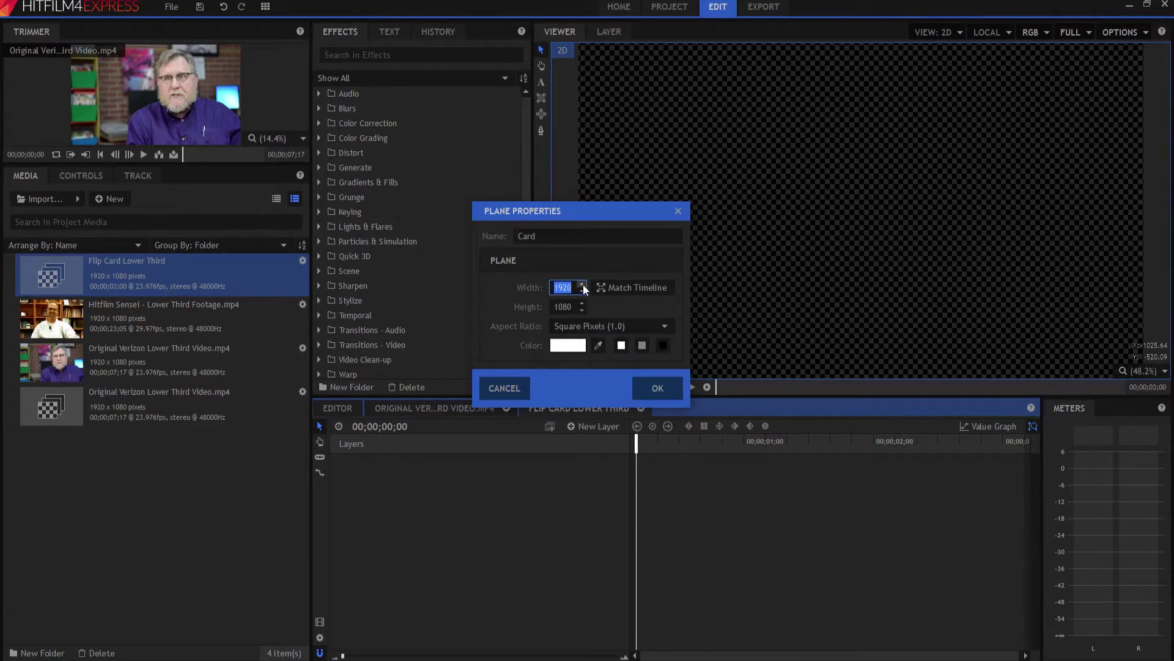
{"action": "type", "text": "530"}
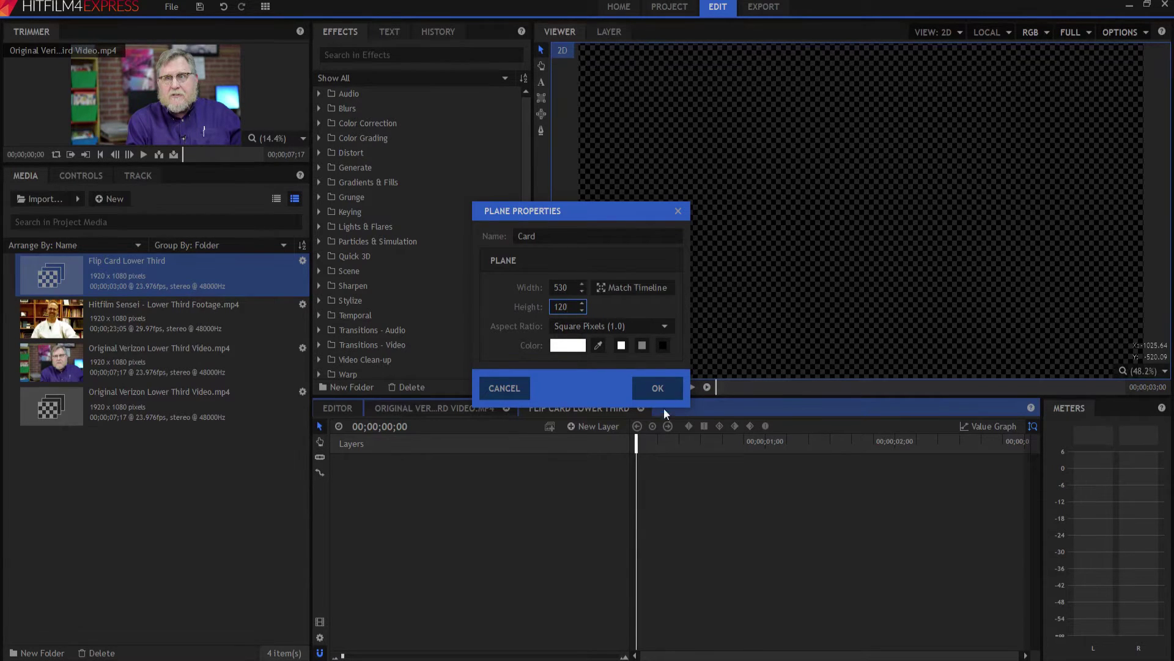
{"action": "left_click", "coordinate": [654, 383]}
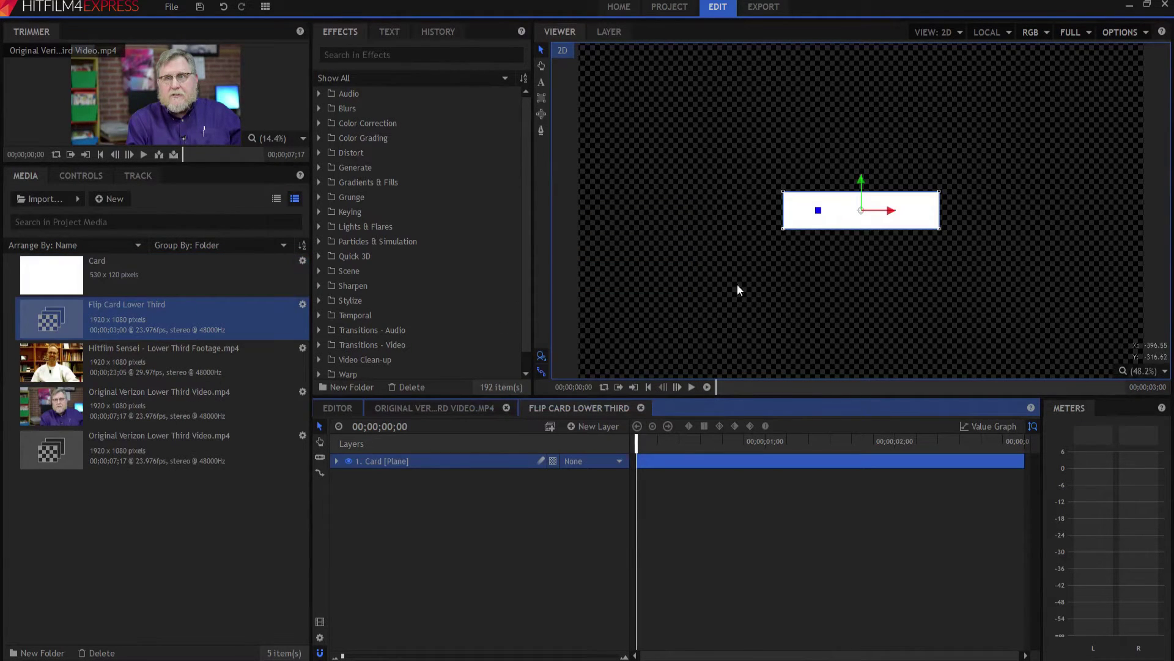
{"action": "left_click", "coordinate": [336, 461]}
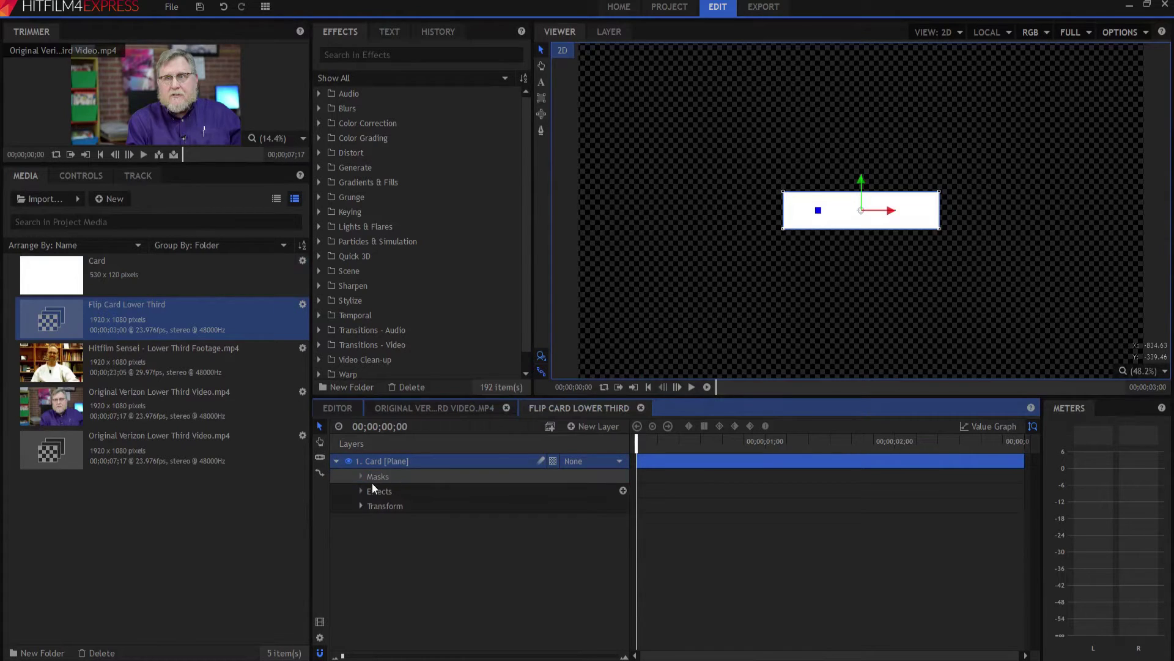
- Switch the Card layer to 3D and accept adding a camera
{"action": "left_click", "coordinate": [361, 506]}
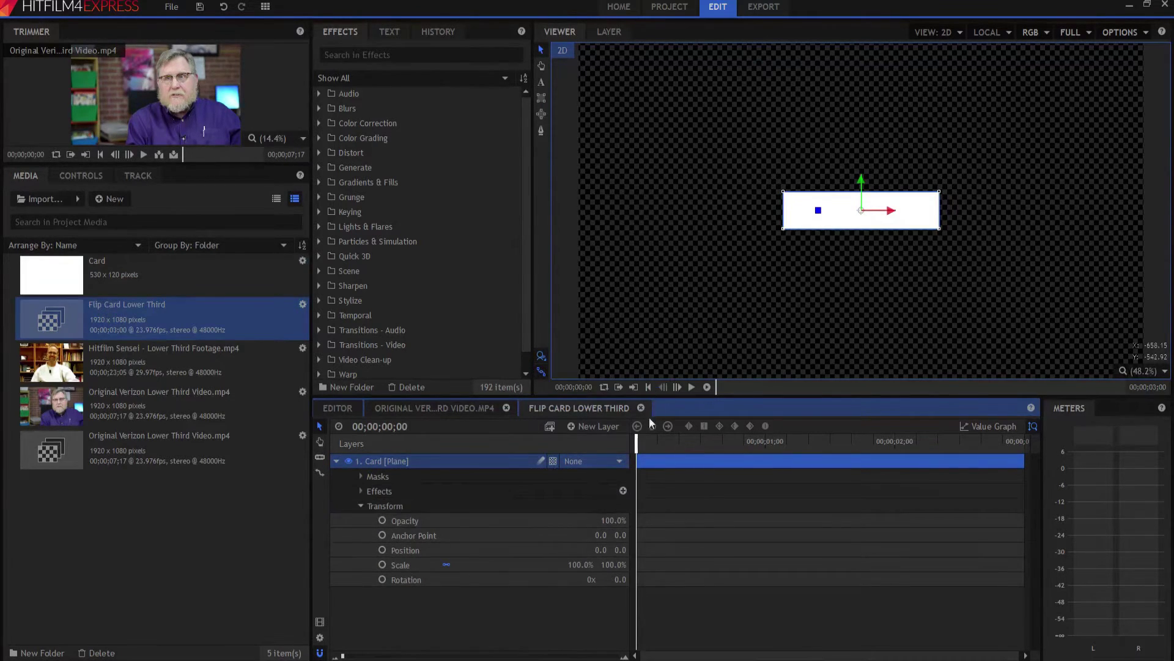
{"action": "left_click", "coordinate": [553, 461]}
{"action": "left_click", "coordinate": [569, 494]}
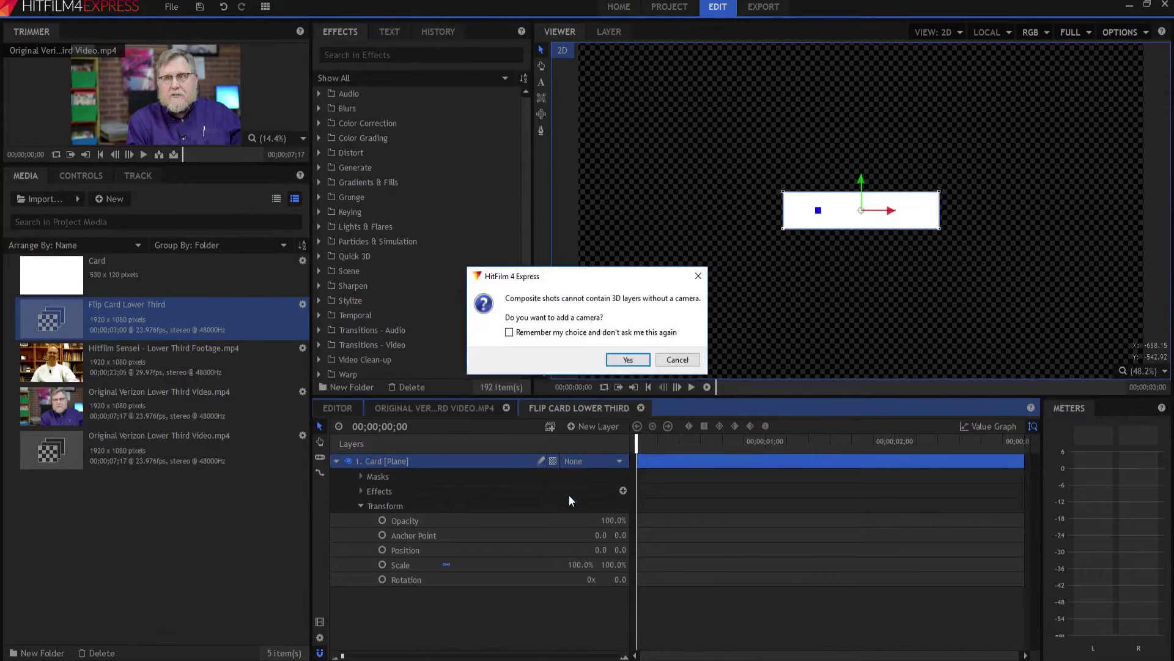
{"action": "left_click", "coordinate": [627, 361]}
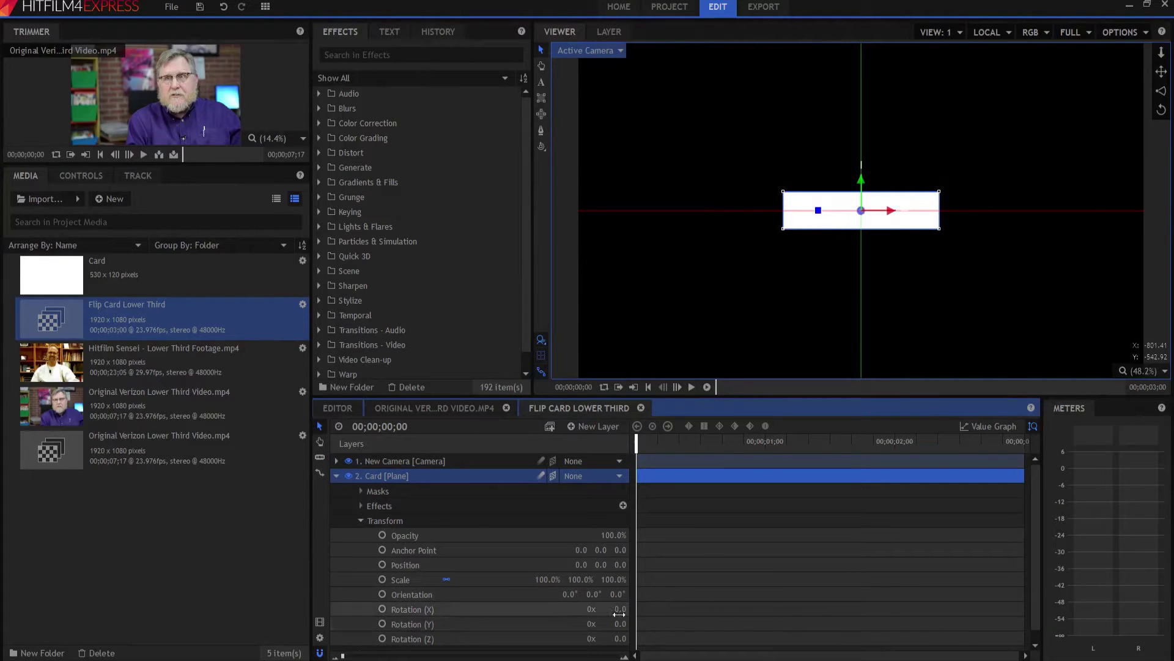
- Set Card's anchor point Y to 60 and tilt its X rotation to test the hinge
{"action": "left_click_drag", "start_coordinate": [619, 608], "coordinate": [618, 608]}
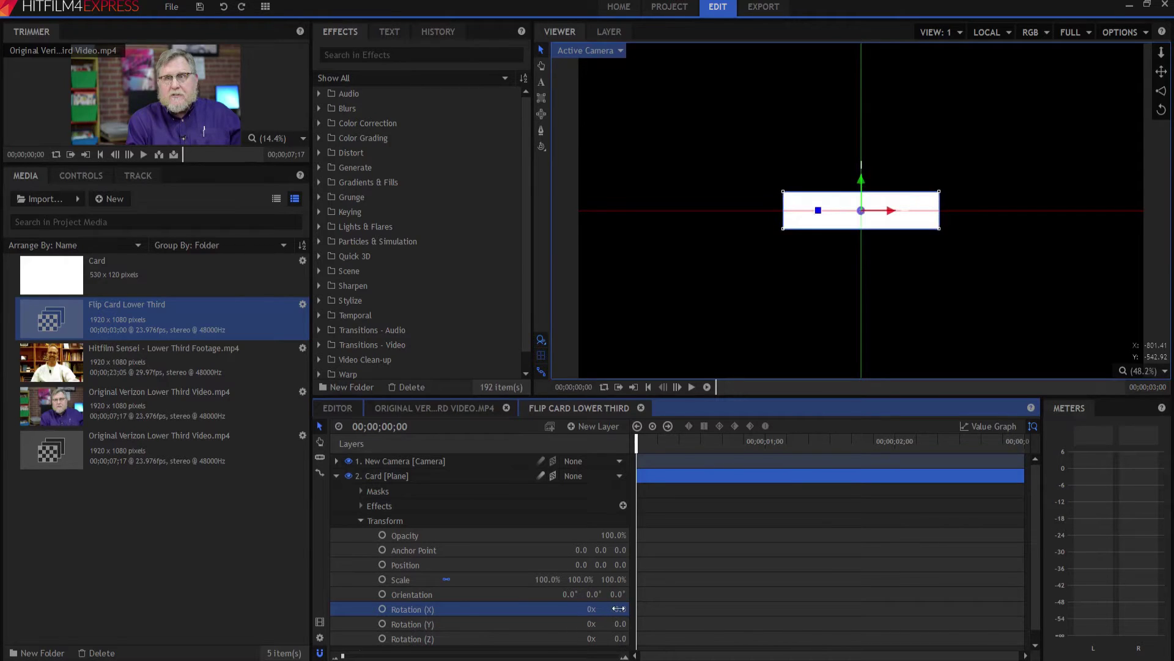
{"action": "left_click_drag", "start_coordinate": [600, 550], "coordinate": [599, 549]}
{"action": "left_click", "coordinate": [599, 549]}
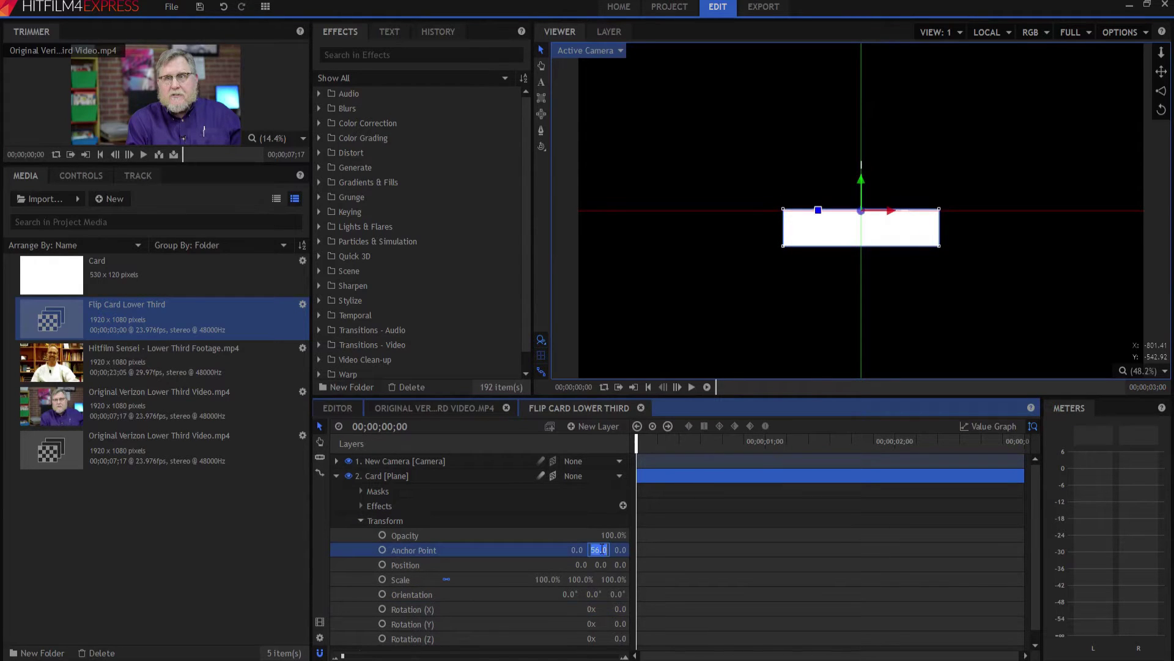
{"action": "key", "text": "Return"}
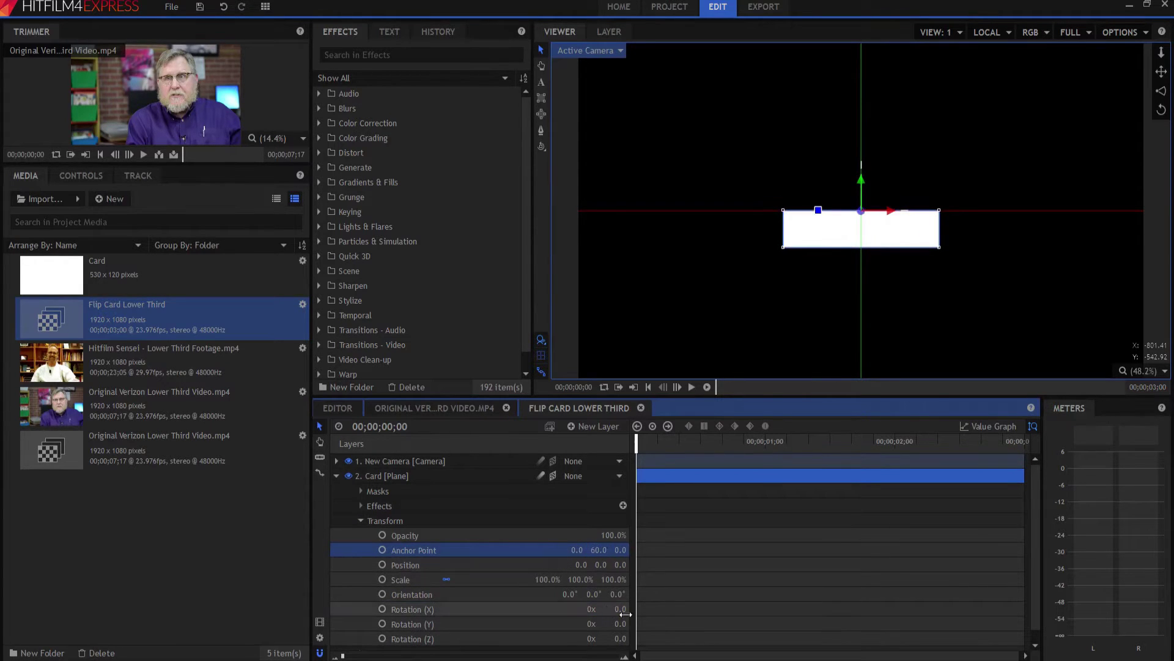
{"action": "left_click_drag", "start_coordinate": [620, 608], "coordinate": [657, 608]}
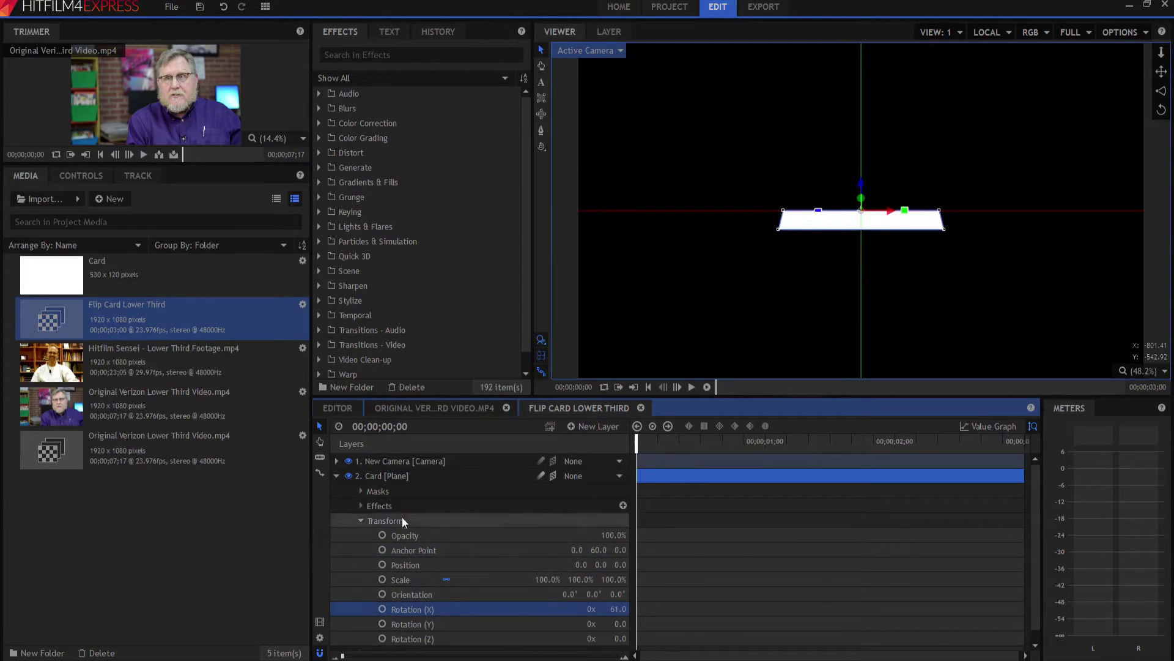
- At frame 0, keyframe Card's X rotation at -180° and opacity at 0%
{"action": "left_click", "coordinate": [336, 476]}
{"action": "left_click", "coordinate": [336, 478]}
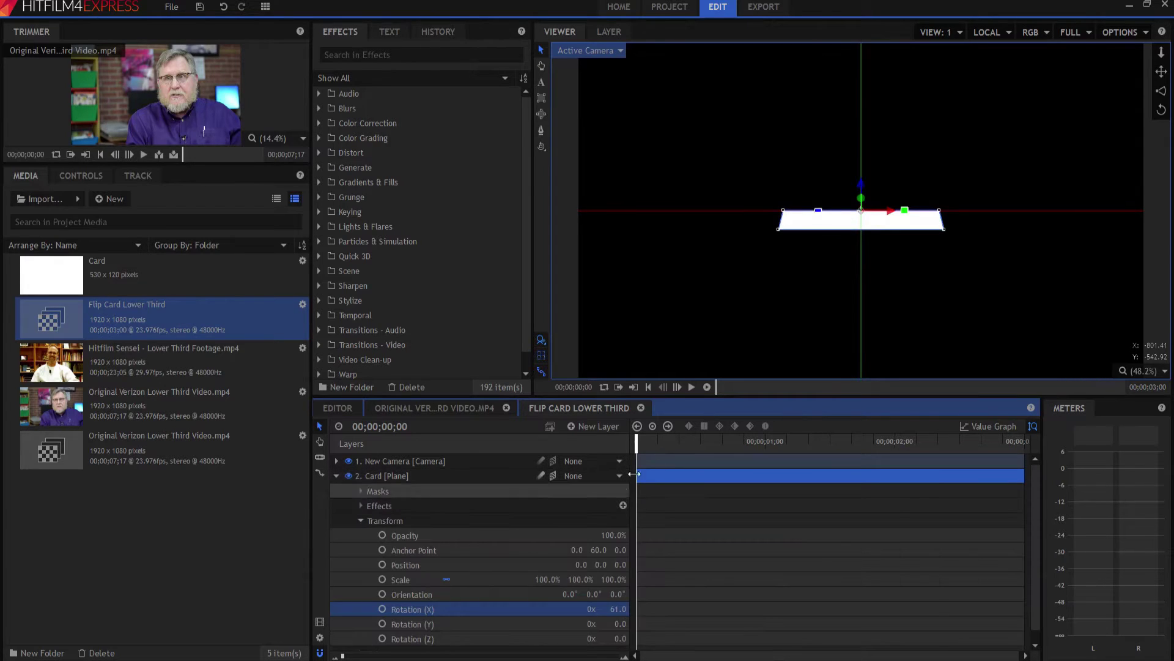
{"action": "left_click", "coordinate": [618, 609]}
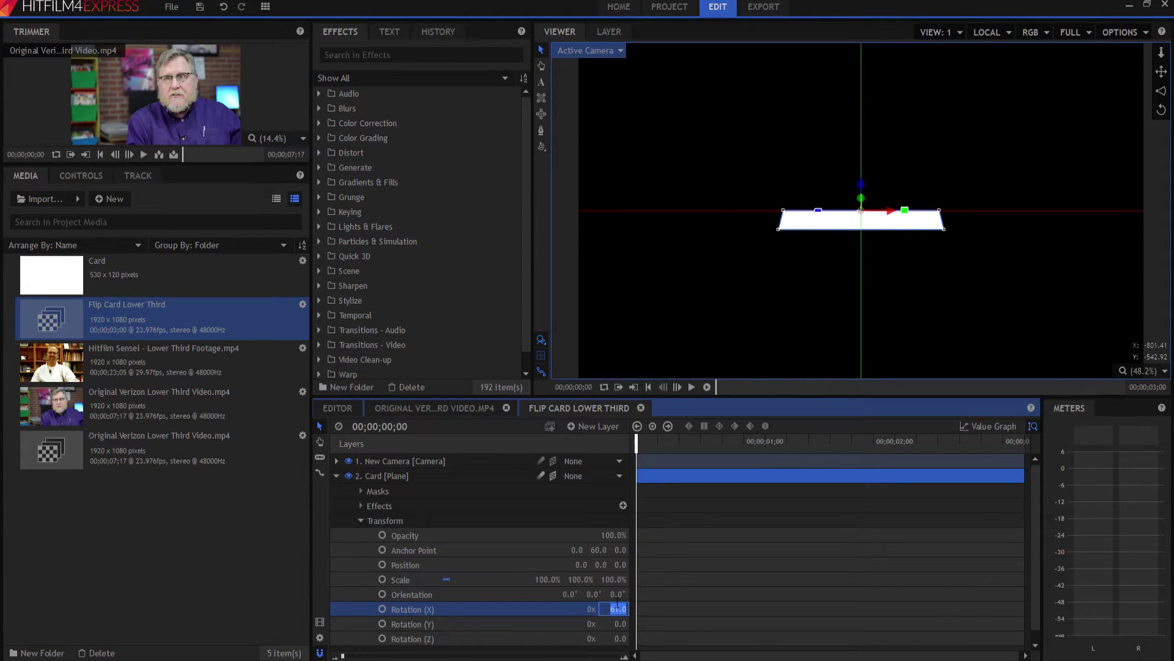
{"action": "type", "text": "-18"}
{"action": "type", "text": "0"}
{"action": "key", "text": "Return"}
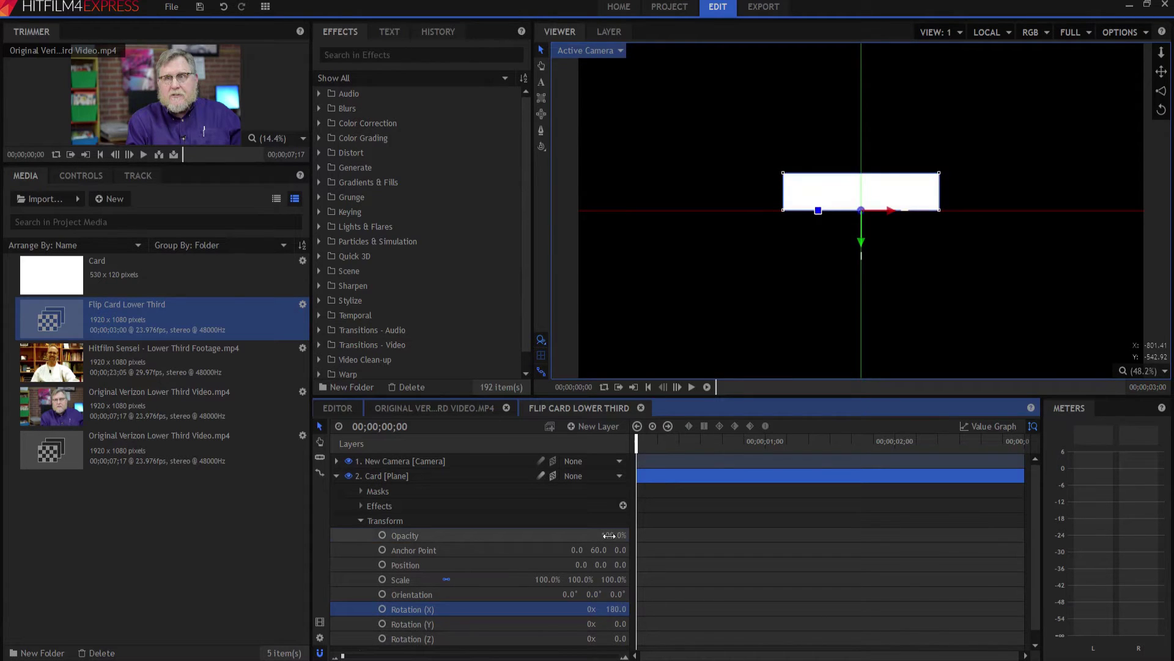
{"action": "left_click_drag", "start_coordinate": [609, 535], "coordinate": [574, 535]}
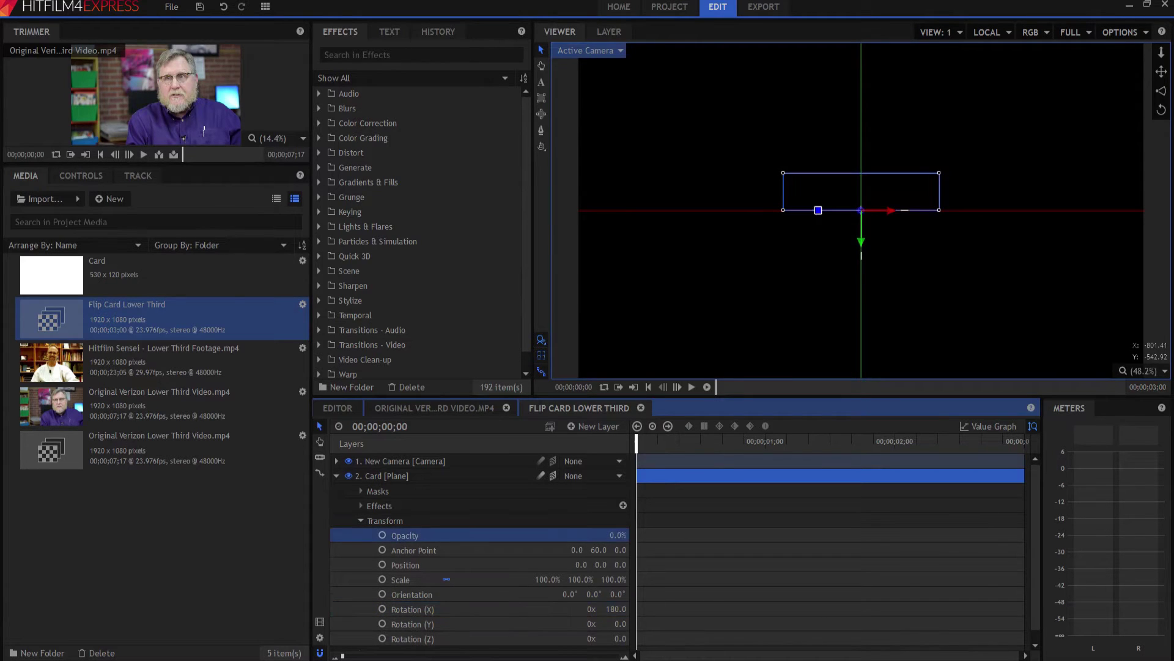
{"action": "left_click", "coordinate": [381, 536]}
{"action": "left_click", "coordinate": [383, 609]}
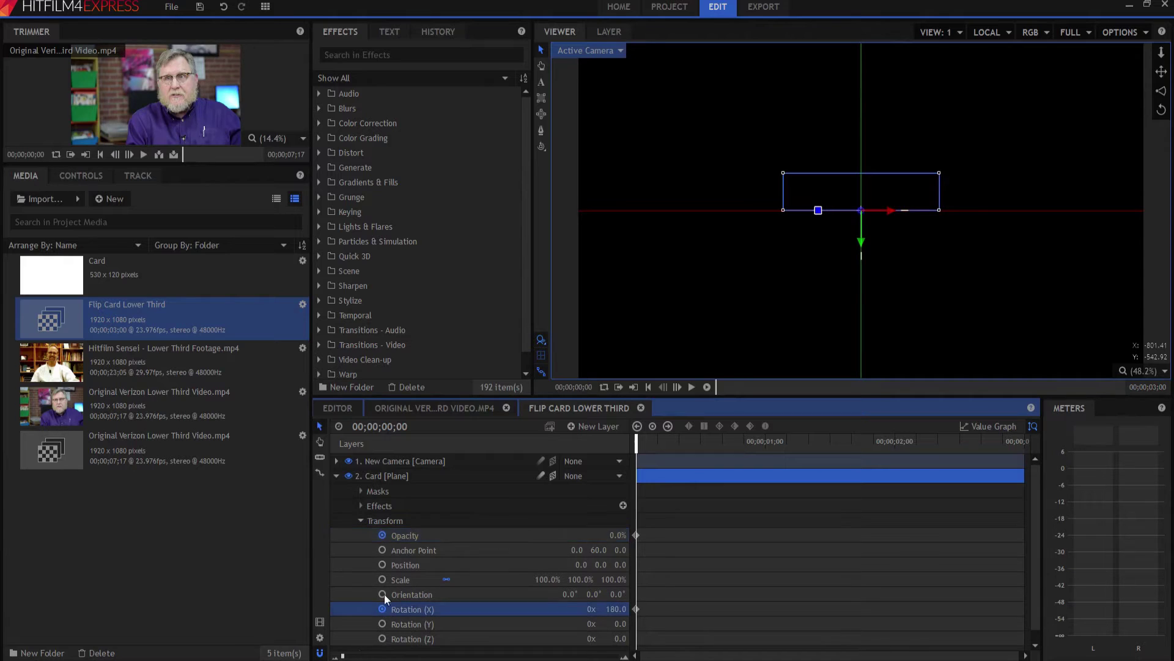
- At frame 10, keyframe opacity back to 100% and X rotation to 0°
{"action": "left_click", "coordinate": [395, 427]}
{"action": "key", "text": "Return"}
{"action": "left_click_drag", "start_coordinate": [614, 535], "coordinate": [649, 535]}
{"action": "left_click", "coordinate": [607, 610]}
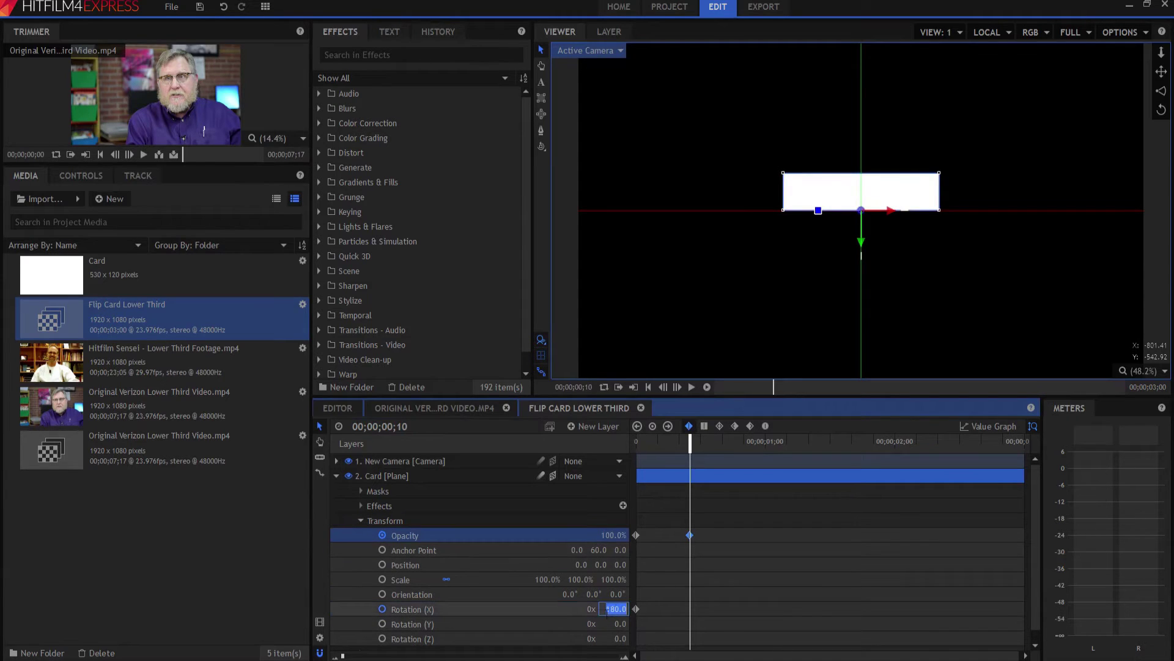
{"action": "type", "text": "0"}
{"action": "key", "text": "Return"}
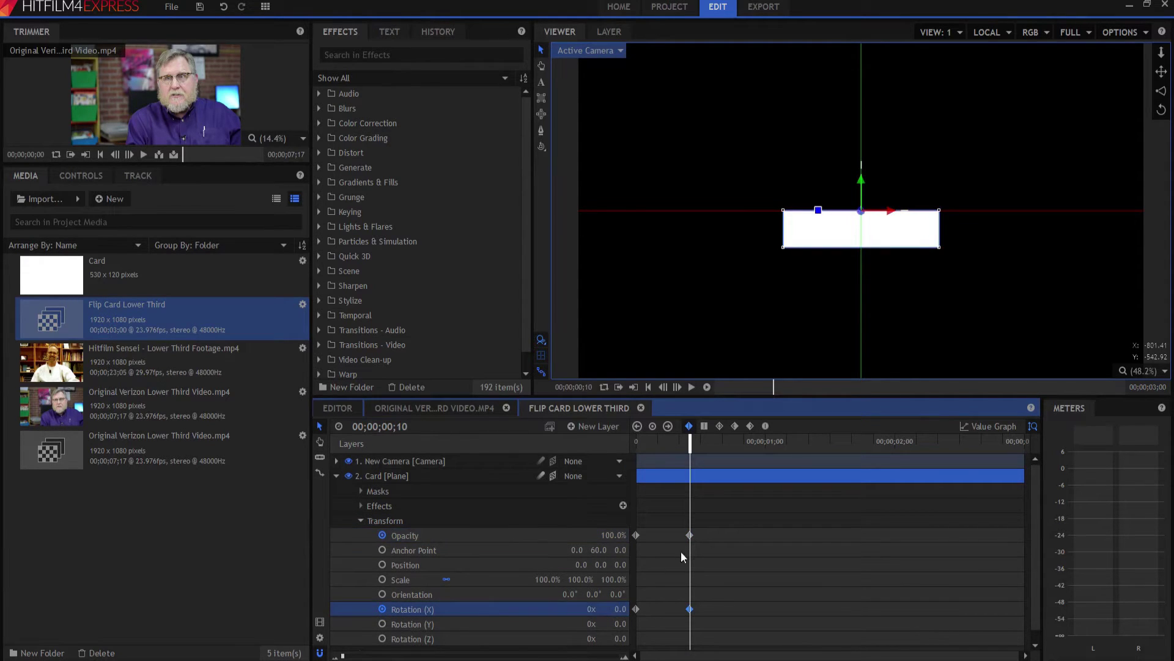
- Ease all the opacity and rotation keyframes and preview the card flipping in
{"action": "left_click_drag", "start_coordinate": [714, 517], "coordinate": [627, 625]}
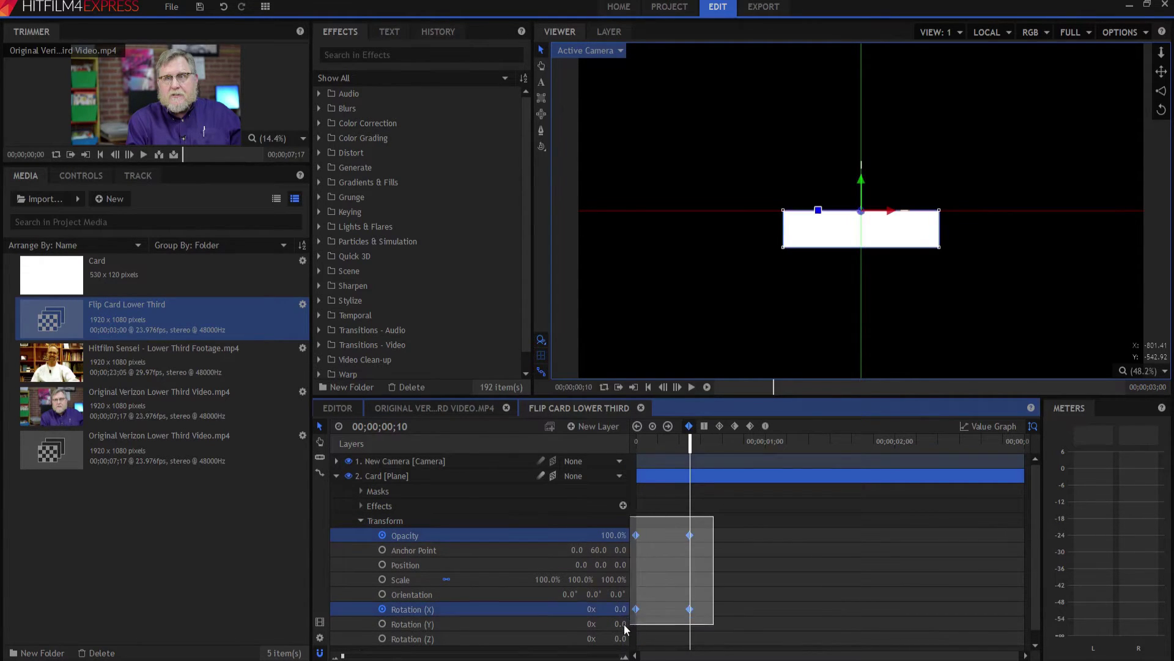
{"action": "left_click", "coordinate": [720, 427]}
{"action": "left_click", "coordinate": [647, 387]}
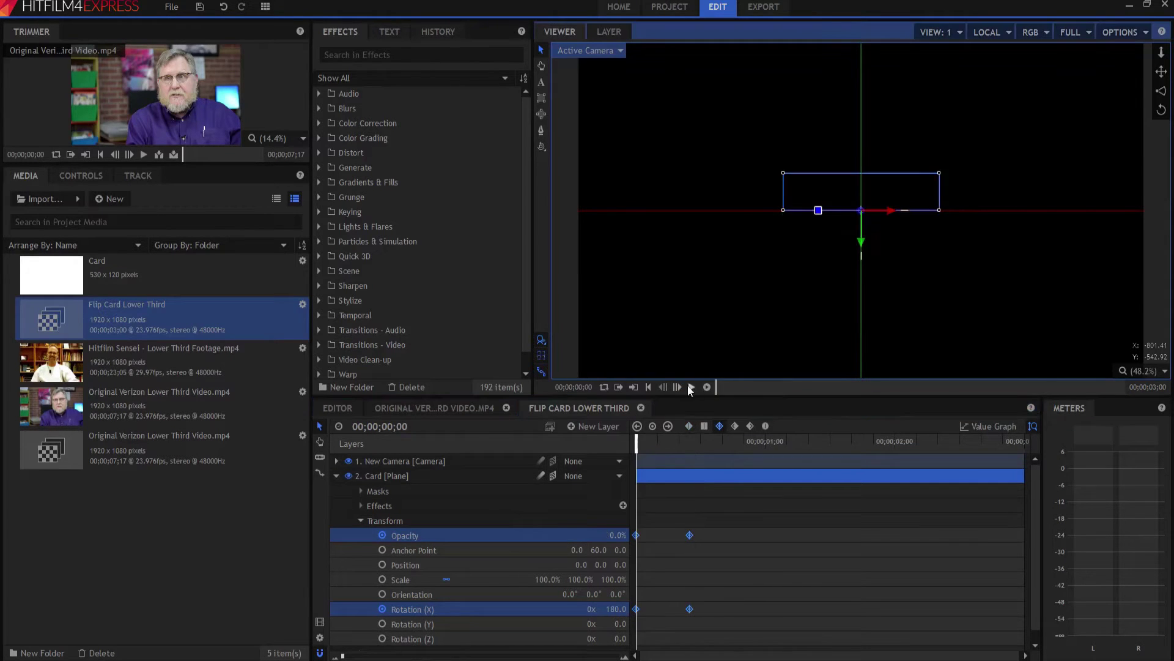
{"action": "left_click", "coordinate": [691, 388]}
{"action": "left_click", "coordinate": [691, 387]}
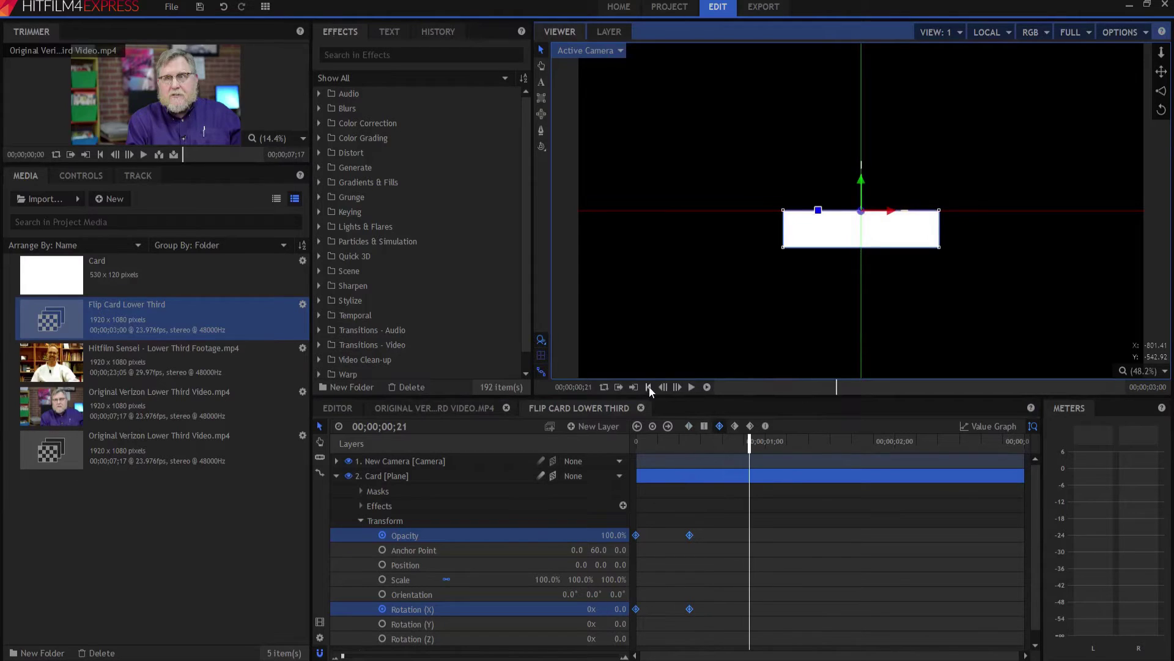
{"action": "left_click", "coordinate": [648, 387]}
{"action": "left_click", "coordinate": [691, 387]}
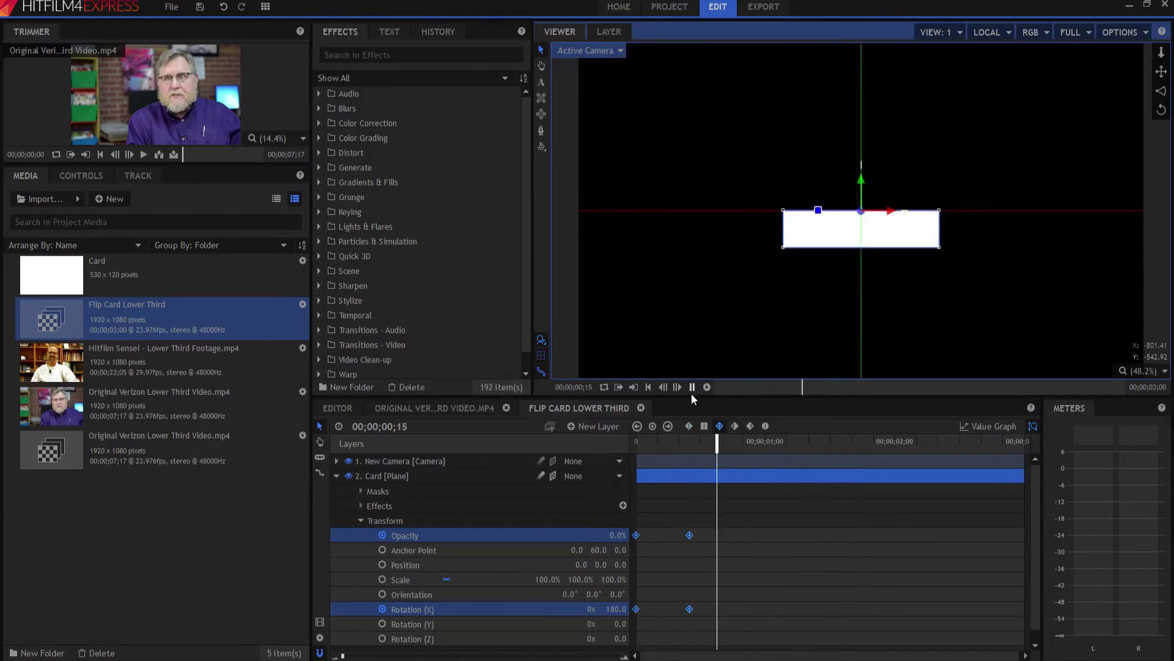
{"action": "left_click", "coordinate": [649, 387]}
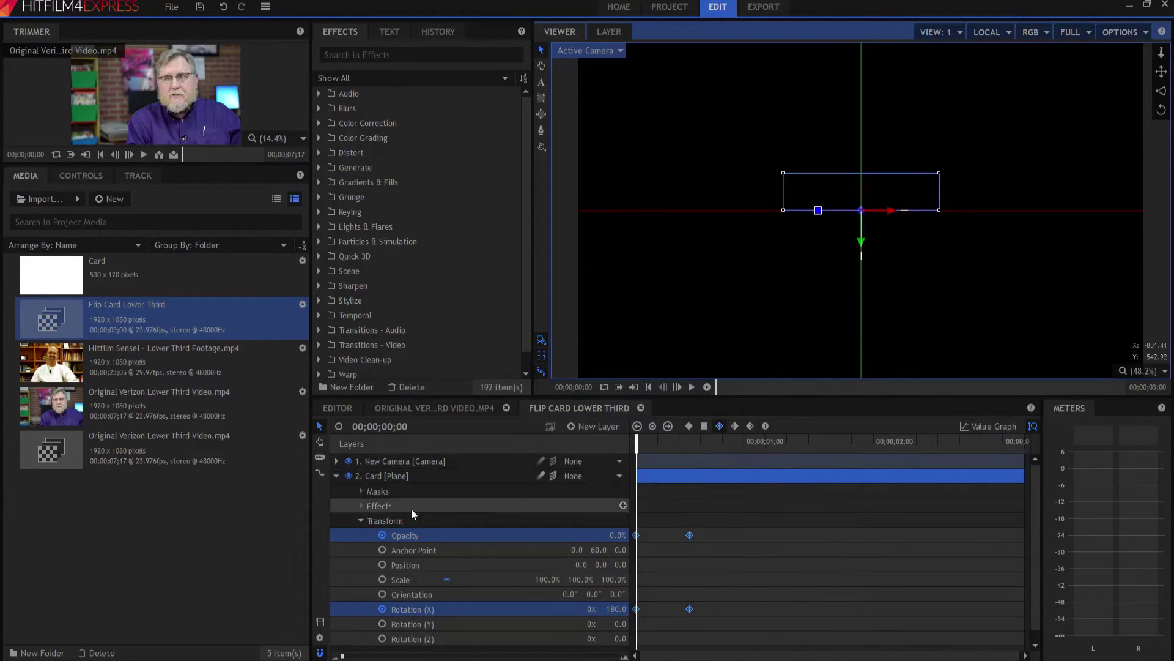
- At frame 12, apply the Fill Color effect, found by searching 'fil', to the Card layer
{"action": "left_click", "coordinate": [702, 440]}
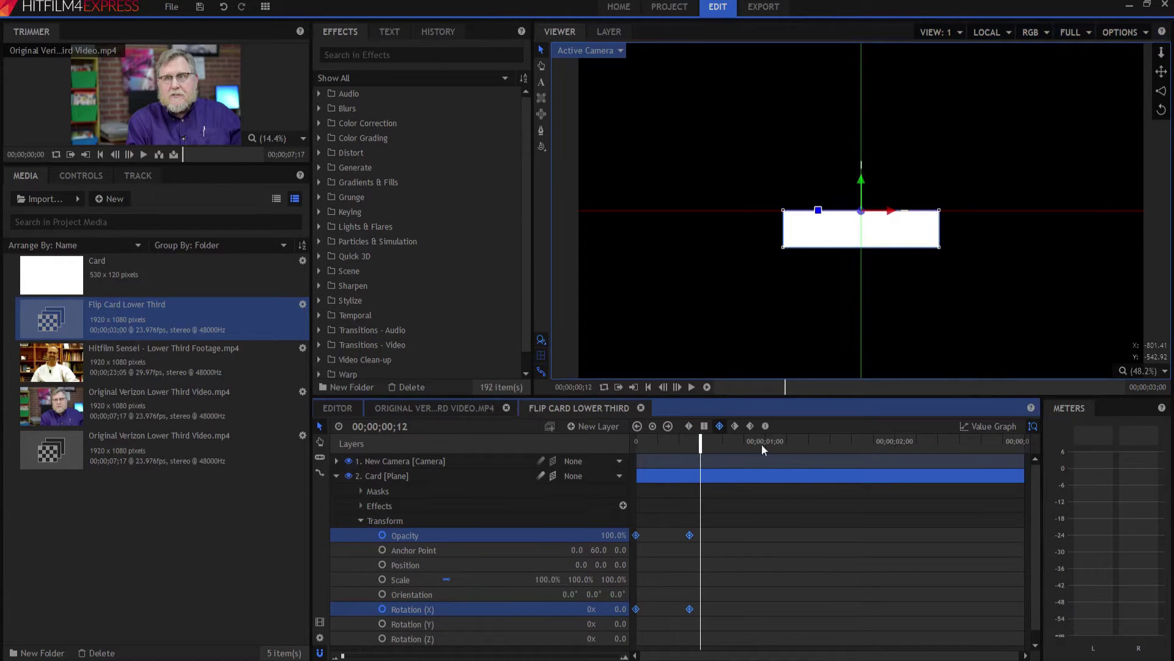
{"action": "left_click", "coordinate": [361, 520]}
{"action": "left_click", "coordinate": [406, 56]}
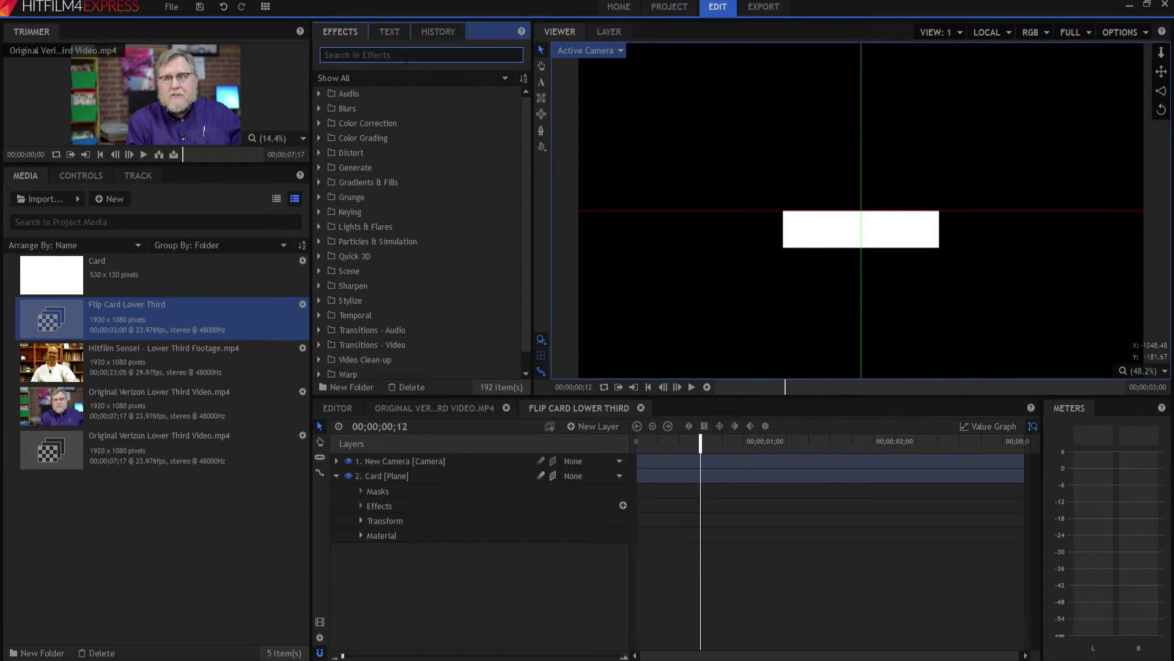
{"action": "type", "text": "fill"}
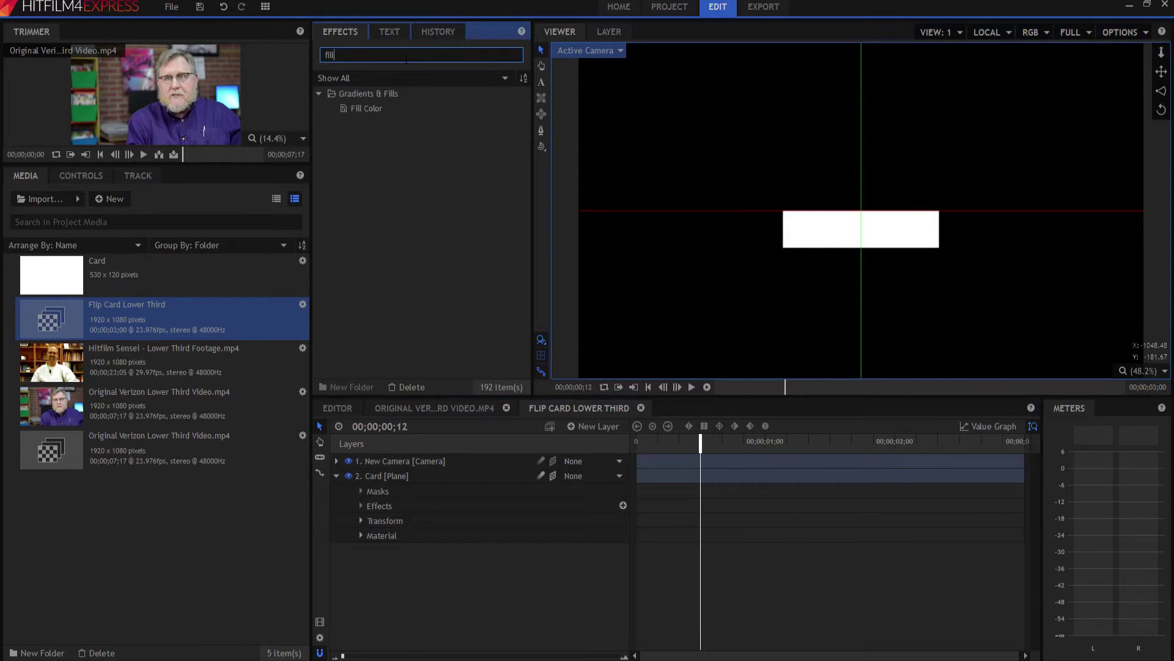
{"action": "left_click_drag", "start_coordinate": [376, 106], "coordinate": [389, 466]}
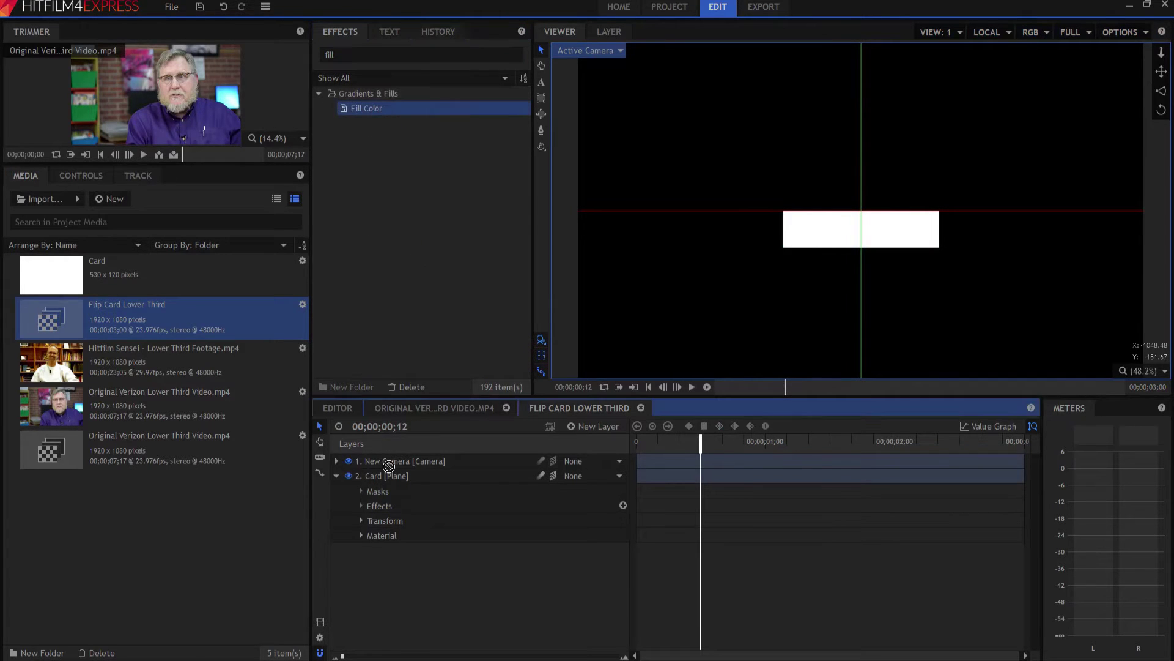
{"action": "left_click_drag", "start_coordinate": [389, 531], "coordinate": [382, 520]}
- Set the fill colour to pure blue and preview the blue card animation
{"action": "left_click", "coordinate": [373, 520]}
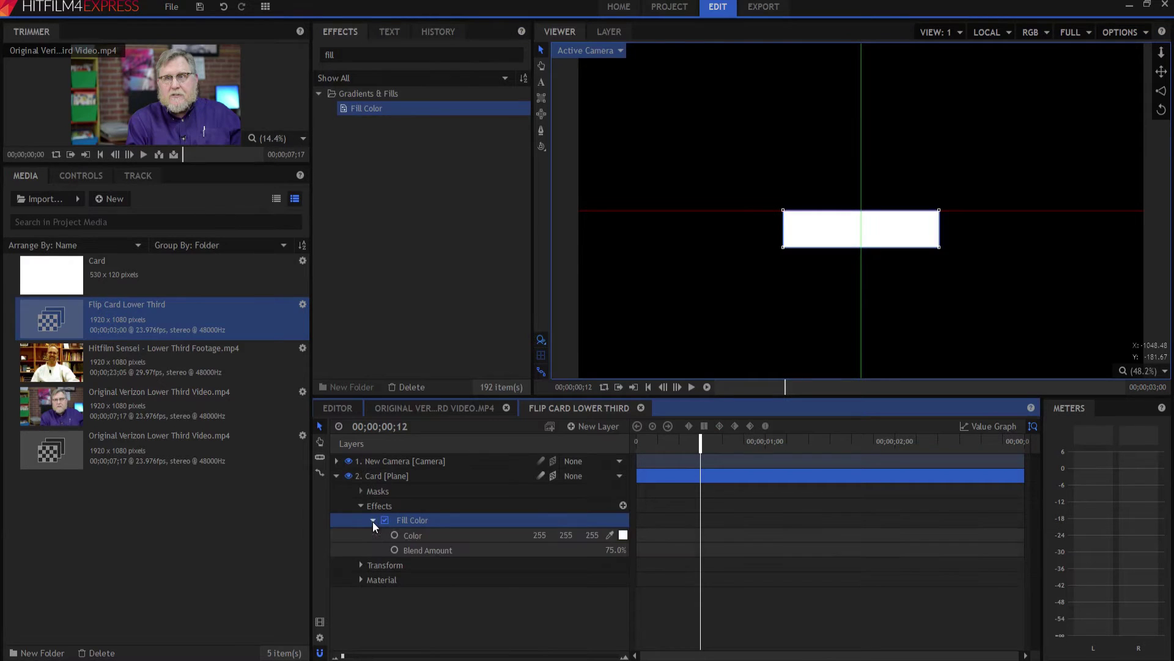
{"action": "left_click", "coordinate": [623, 535]}
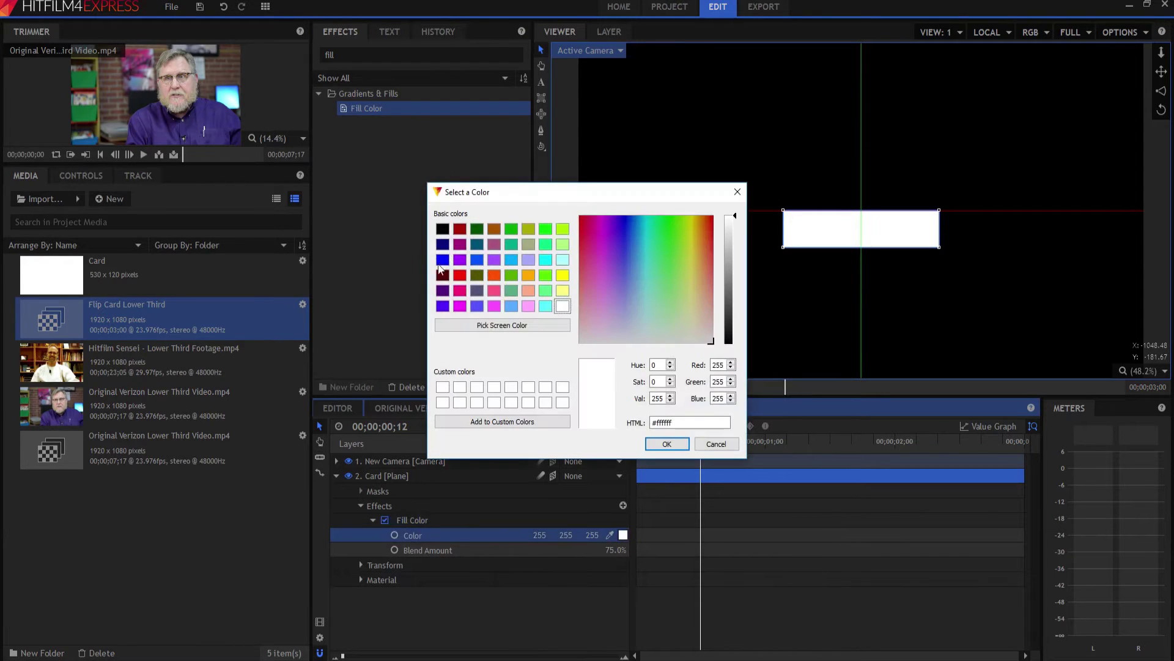
{"action": "left_click", "coordinate": [441, 261]}
{"action": "left_click", "coordinate": [665, 444]}
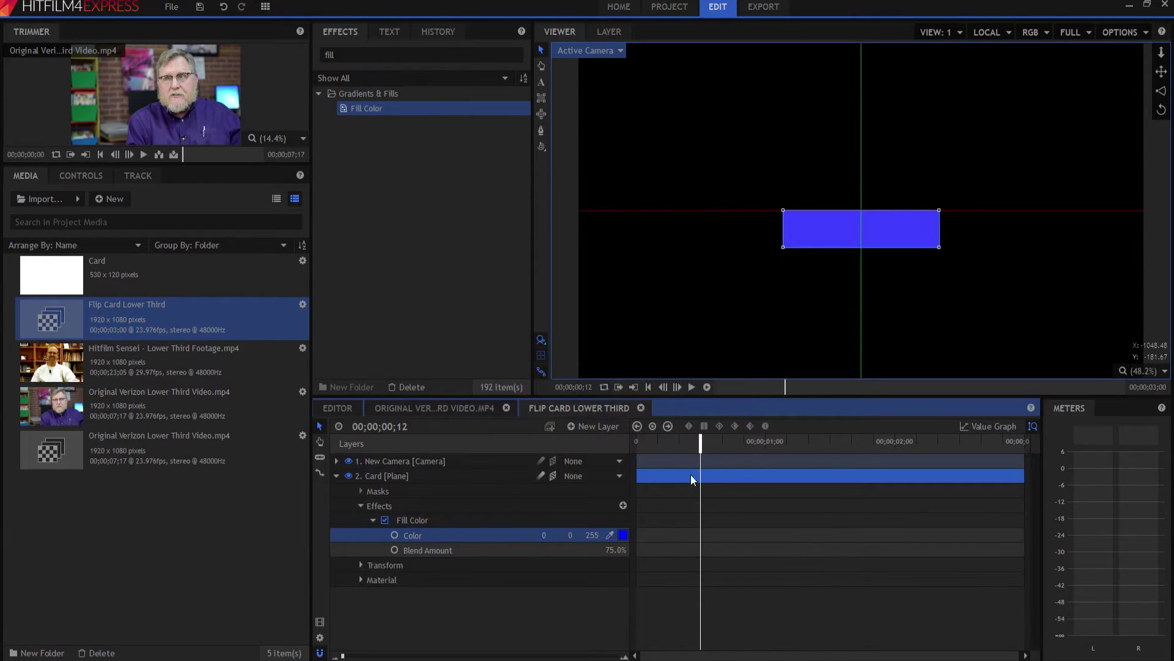
{"action": "left_click", "coordinate": [691, 387]}
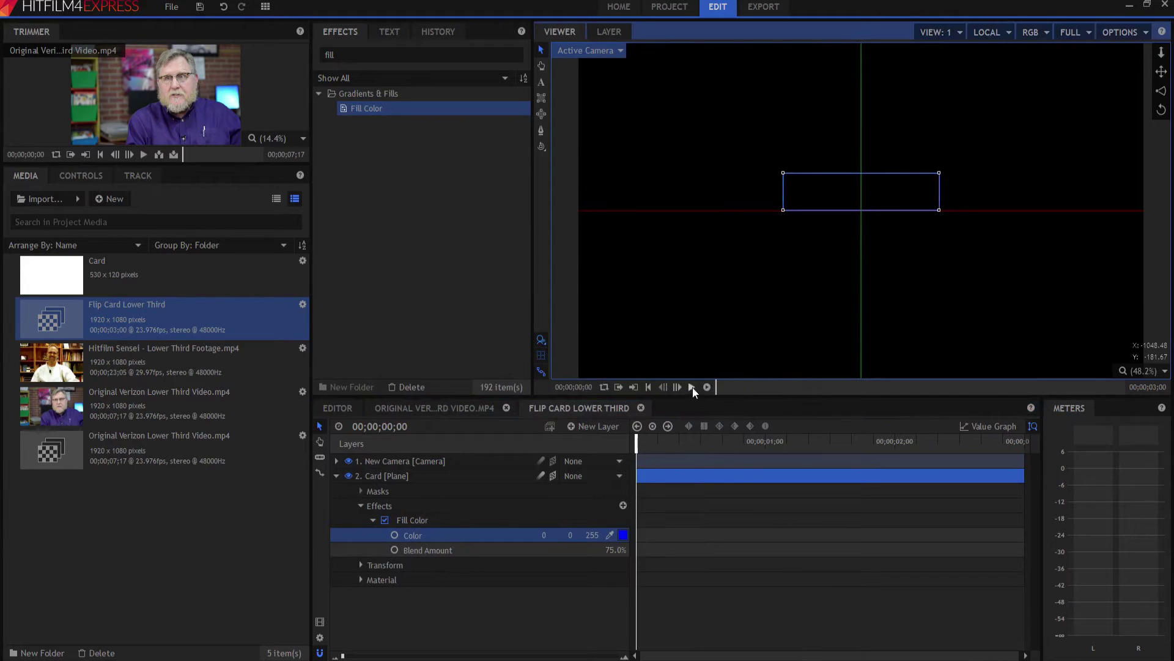
{"action": "left_click", "coordinate": [650, 386]}
{"action": "left_click", "coordinate": [336, 475]}
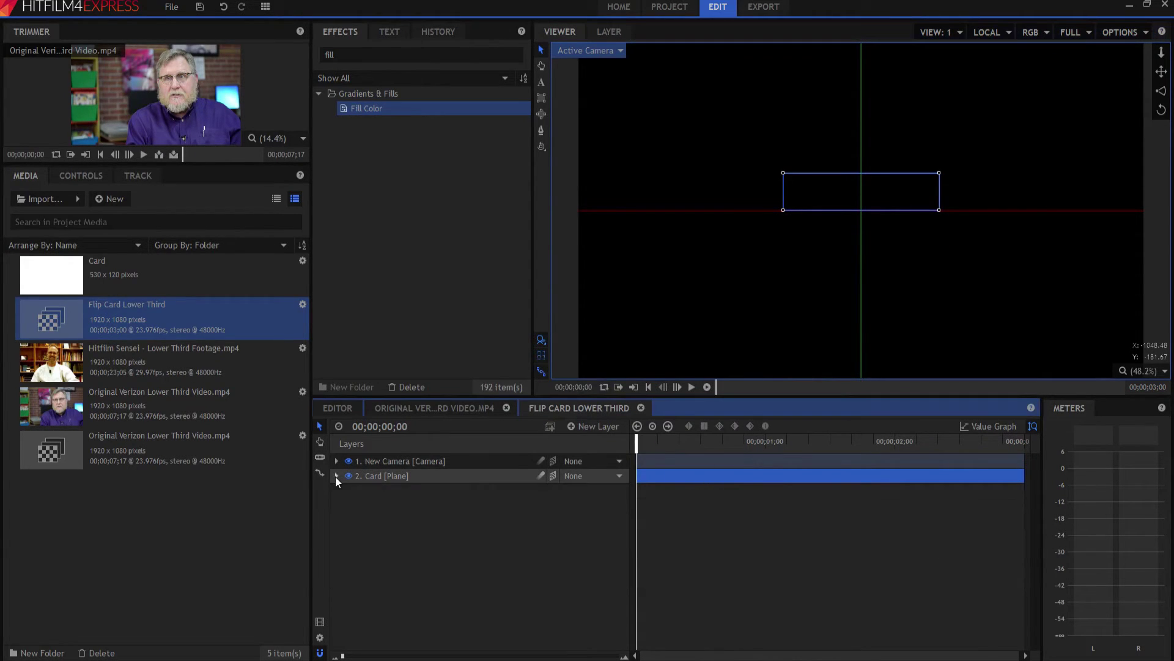
{"action": "left_click", "coordinate": [388, 477]}
- Duplicate the Card layer and offset copies to start 5, 11 and 20 frames later
{"action": "key", "text": "ctrl+d"}
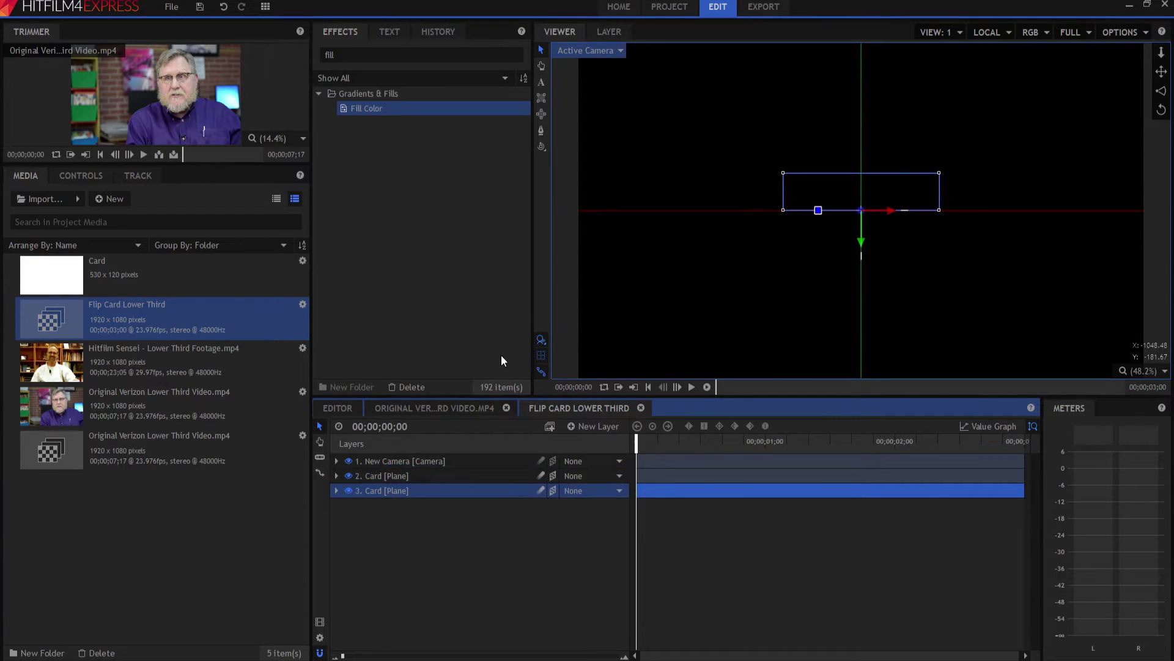
{"action": "key", "text": "ctrl+d"}
{"action": "key", "text": "ctrl+d"}
{"action": "key", "text": "ctrl+d"}
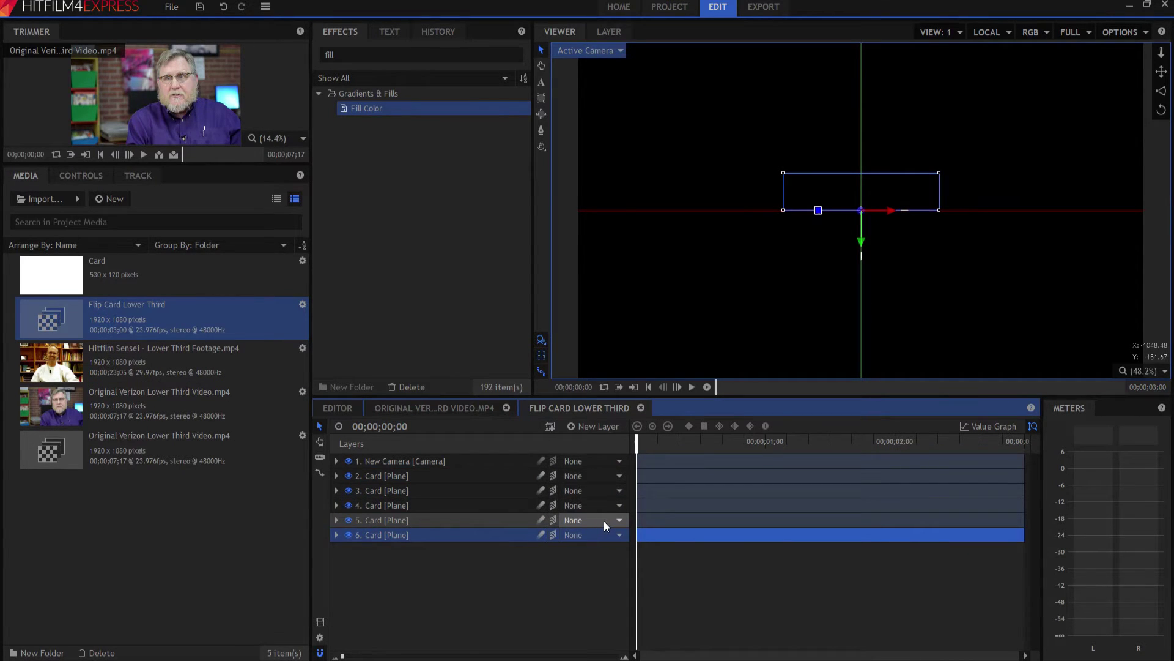
{"action": "key", "text": "Right"}
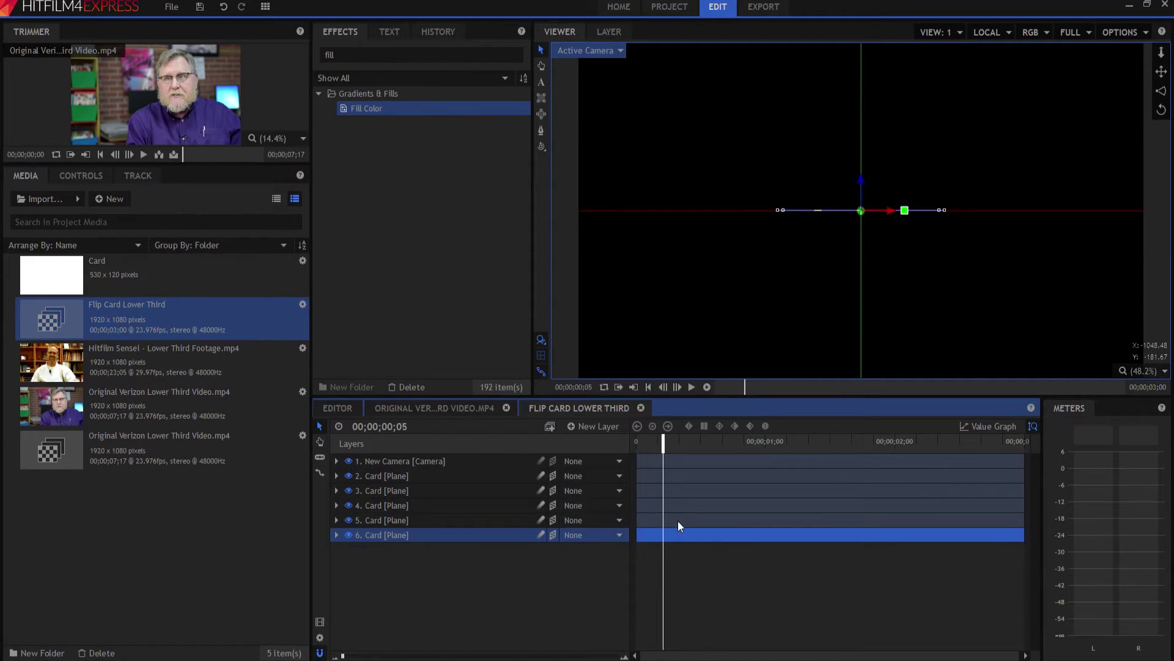
{"action": "left_click_drag", "start_coordinate": [677, 520], "coordinate": [702, 517]}
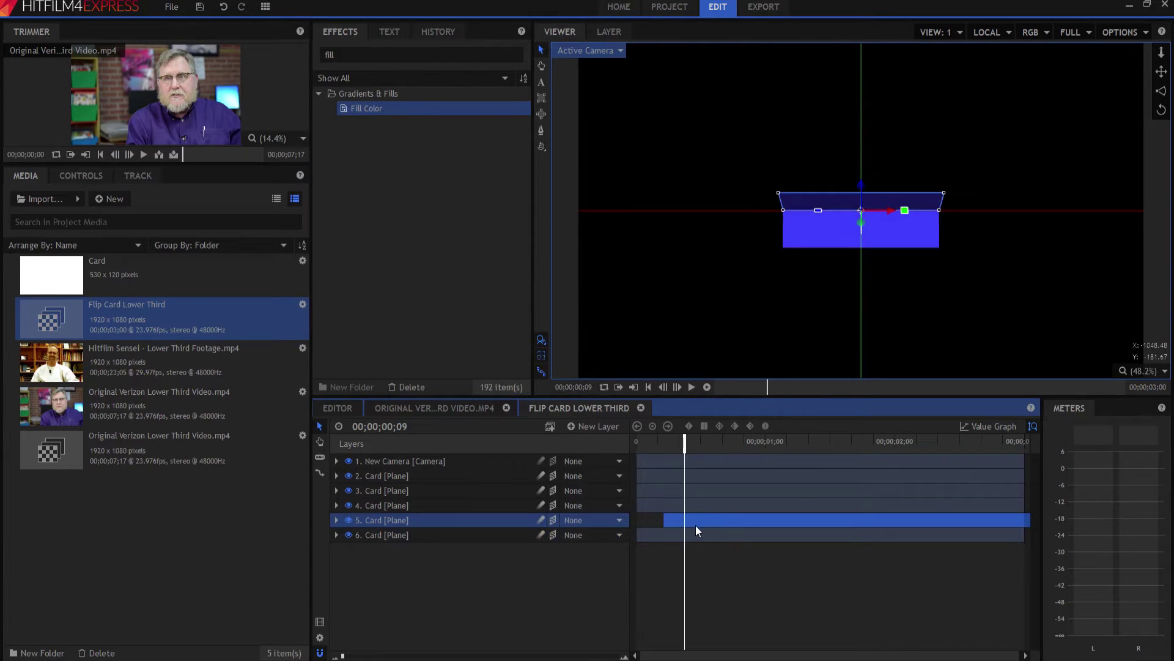
{"action": "left_click_drag", "start_coordinate": [703, 505], "coordinate": [826, 494]}
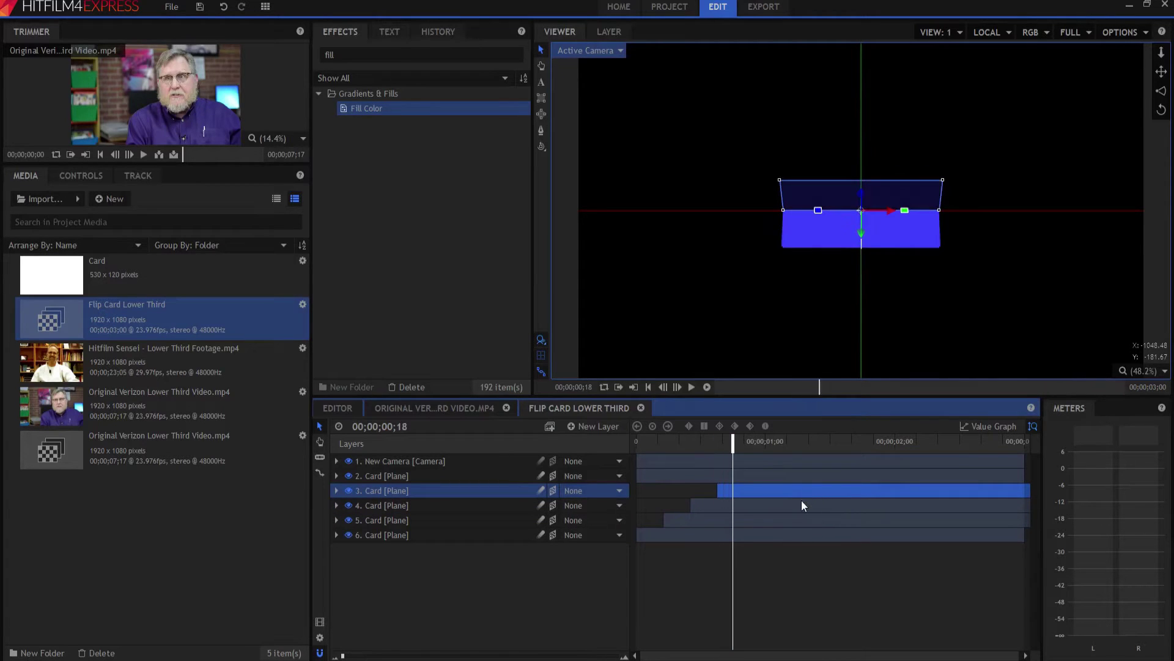
{"action": "left_click_drag", "start_coordinate": [763, 475], "coordinate": [872, 472]}
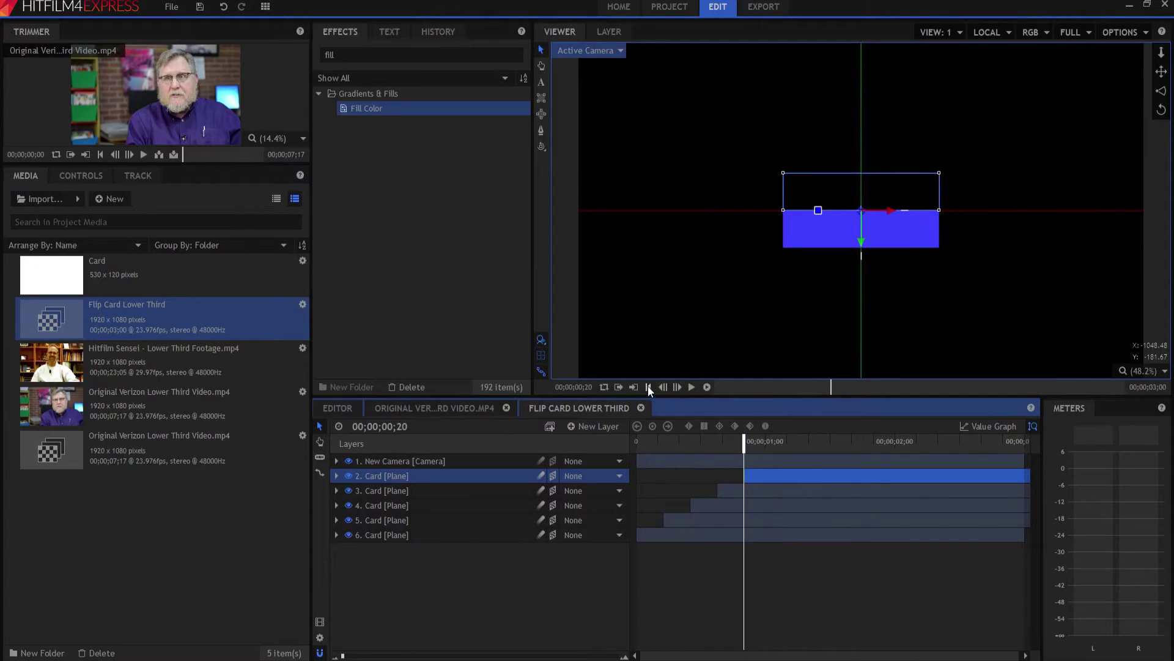
{"action": "left_click", "coordinate": [649, 387]}
- Preview the staggered cards, then give layer 5 a slightly lighter blue fill (#0055ff)
{"action": "left_click", "coordinate": [691, 386]}
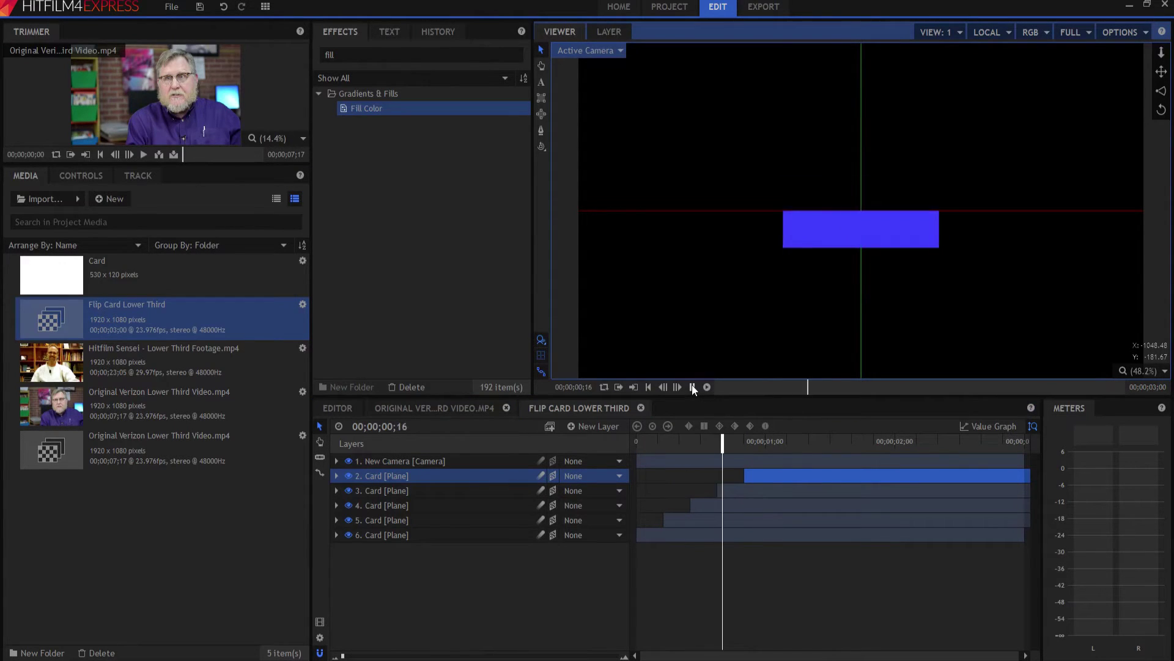
{"action": "key", "text": "space"}
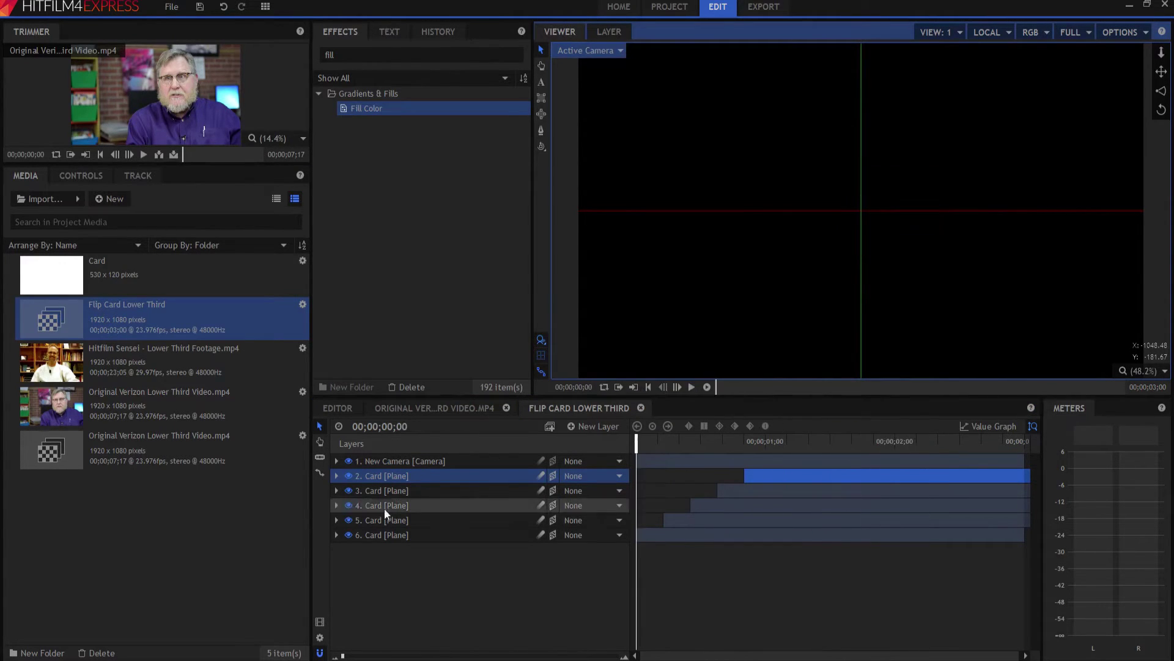
{"action": "left_click", "coordinate": [378, 519]}
{"action": "left_click", "coordinate": [336, 519]}
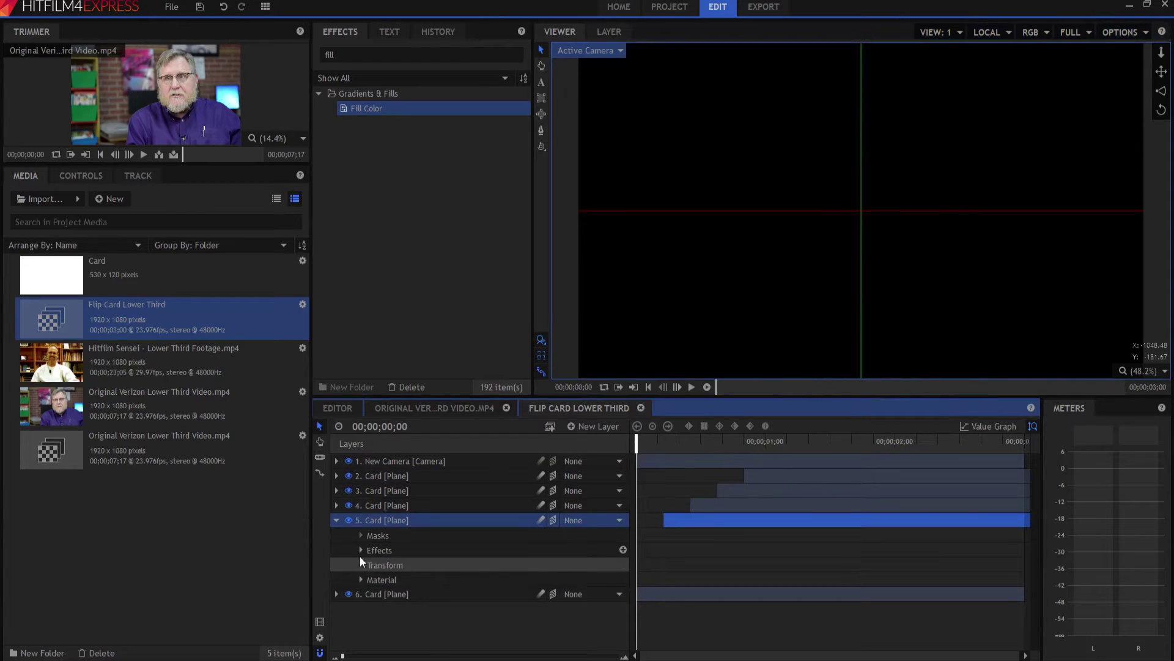
{"action": "left_click", "coordinate": [360, 551]}
{"action": "left_click", "coordinate": [372, 564]}
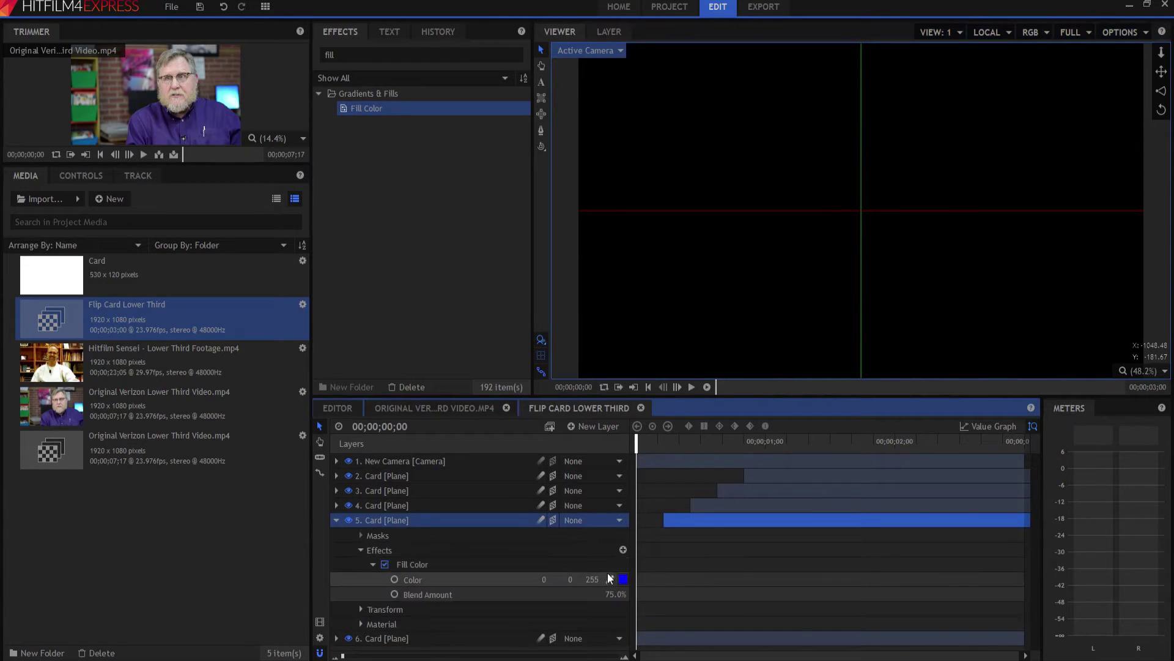
{"action": "left_click", "coordinate": [622, 579]}
{"action": "left_click", "coordinate": [477, 259]}
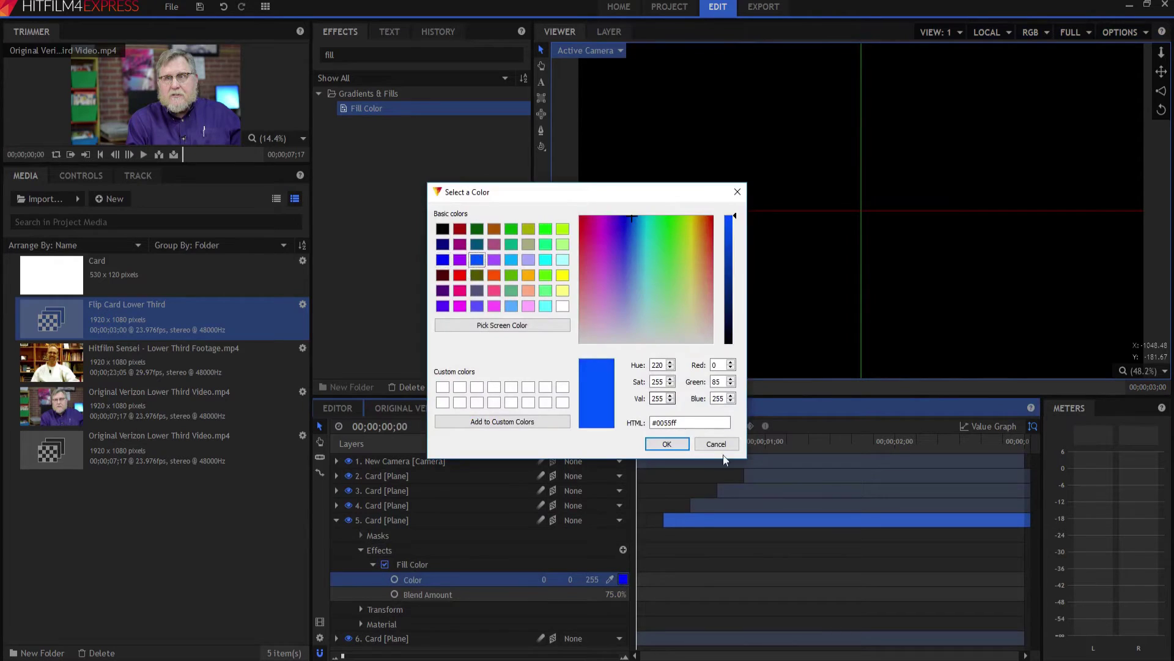
{"action": "left_click", "coordinate": [672, 445]}
{"action": "left_click", "coordinate": [336, 519]}
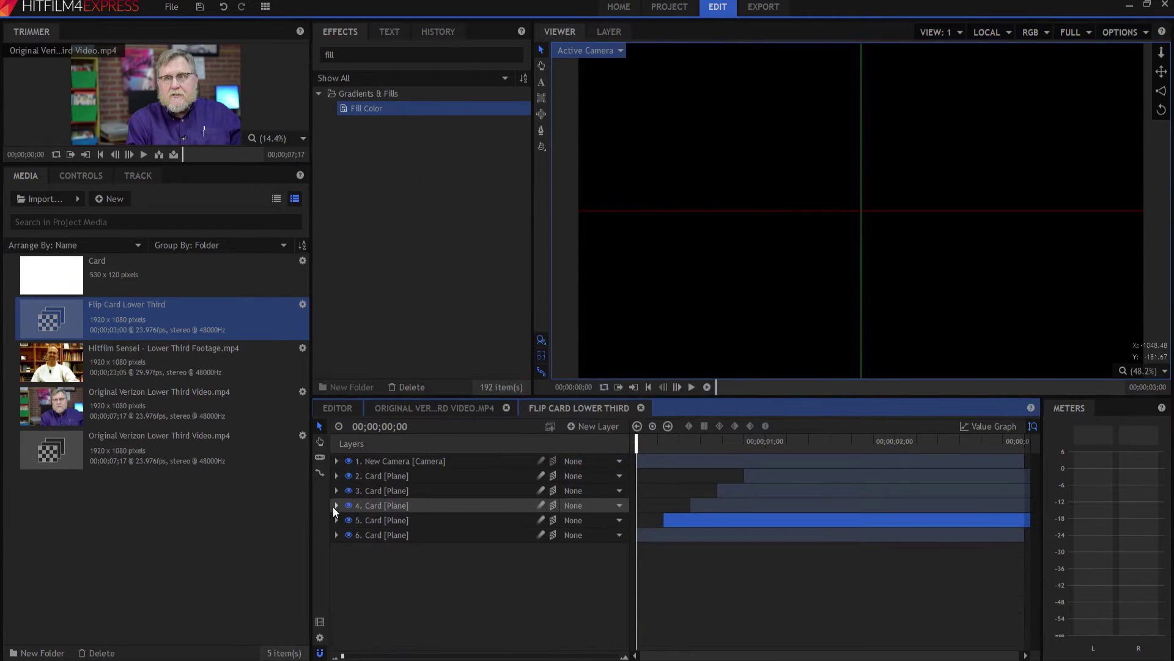
- Set layer 4's Fill Color to light blue #00aaff
{"action": "left_click", "coordinate": [335, 505]}
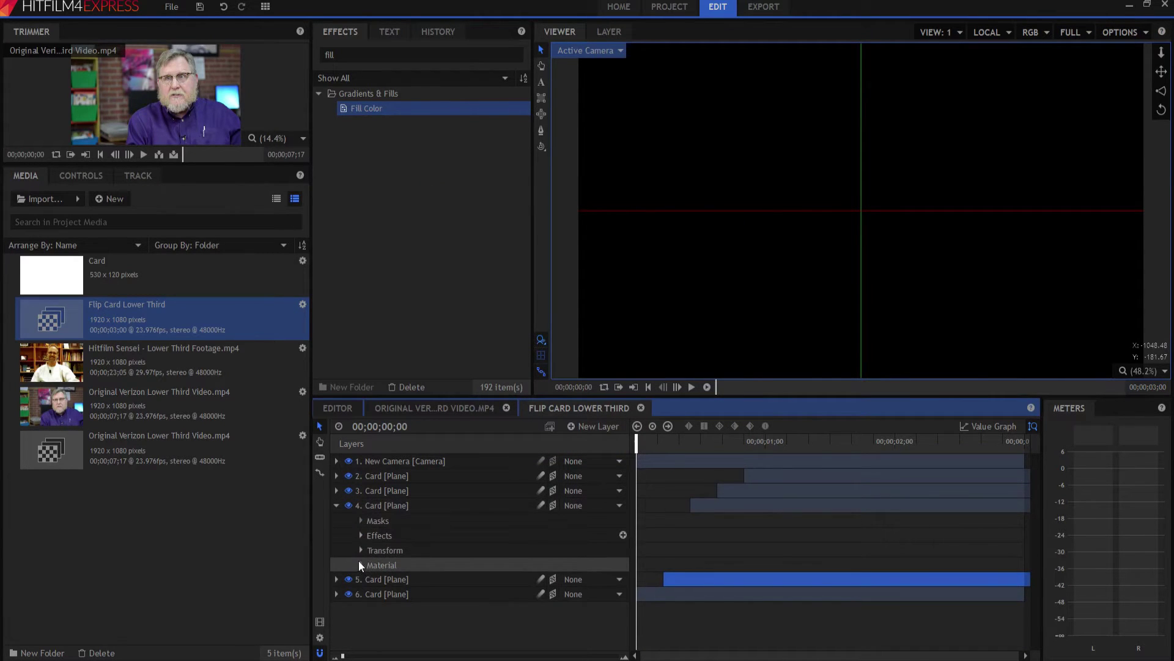
{"action": "left_click", "coordinate": [361, 534]}
{"action": "left_click", "coordinate": [373, 550]}
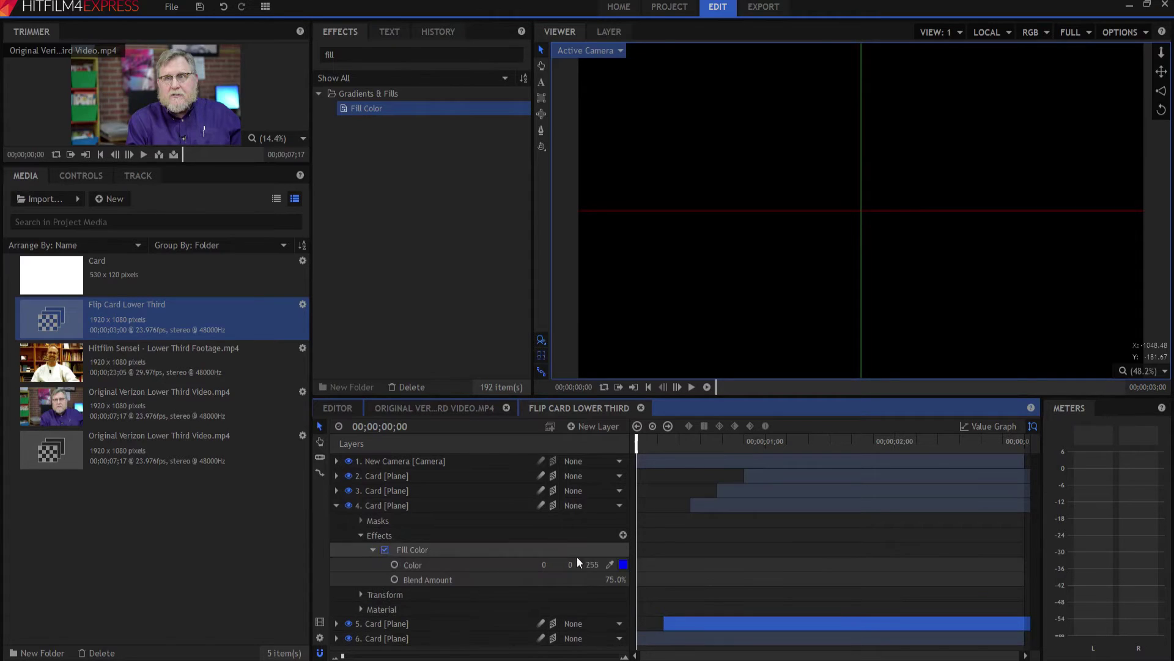
{"action": "left_click", "coordinate": [621, 567]}
{"action": "left_click", "coordinate": [621, 565]}
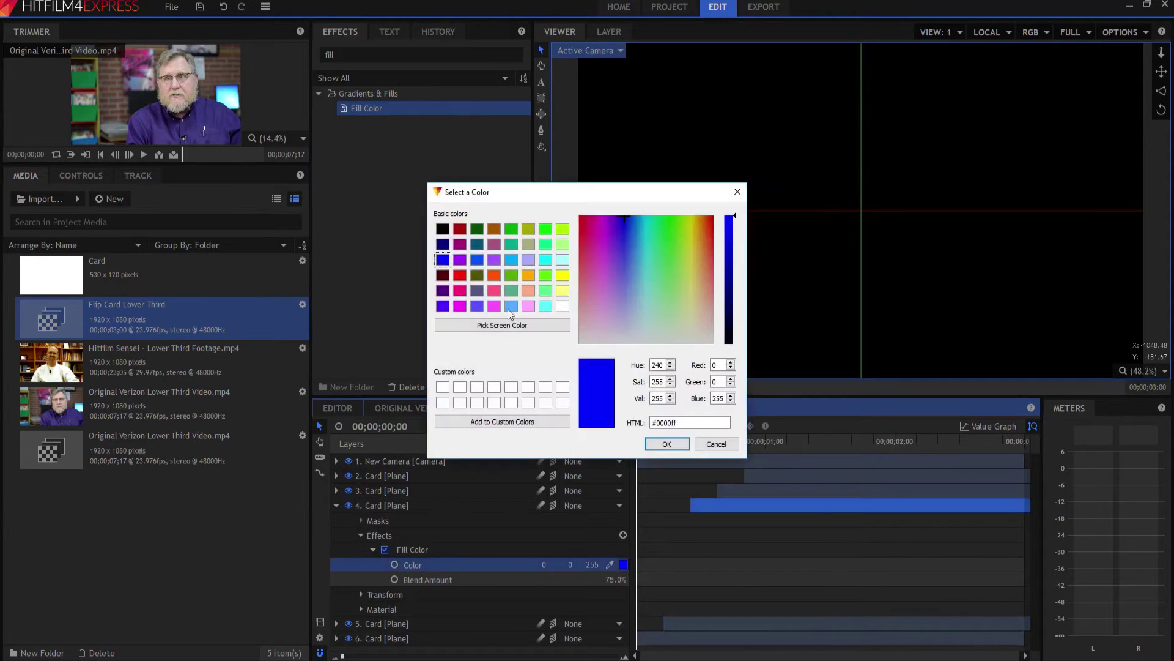
{"action": "left_click", "coordinate": [511, 260]}
{"action": "left_click", "coordinate": [667, 444]}
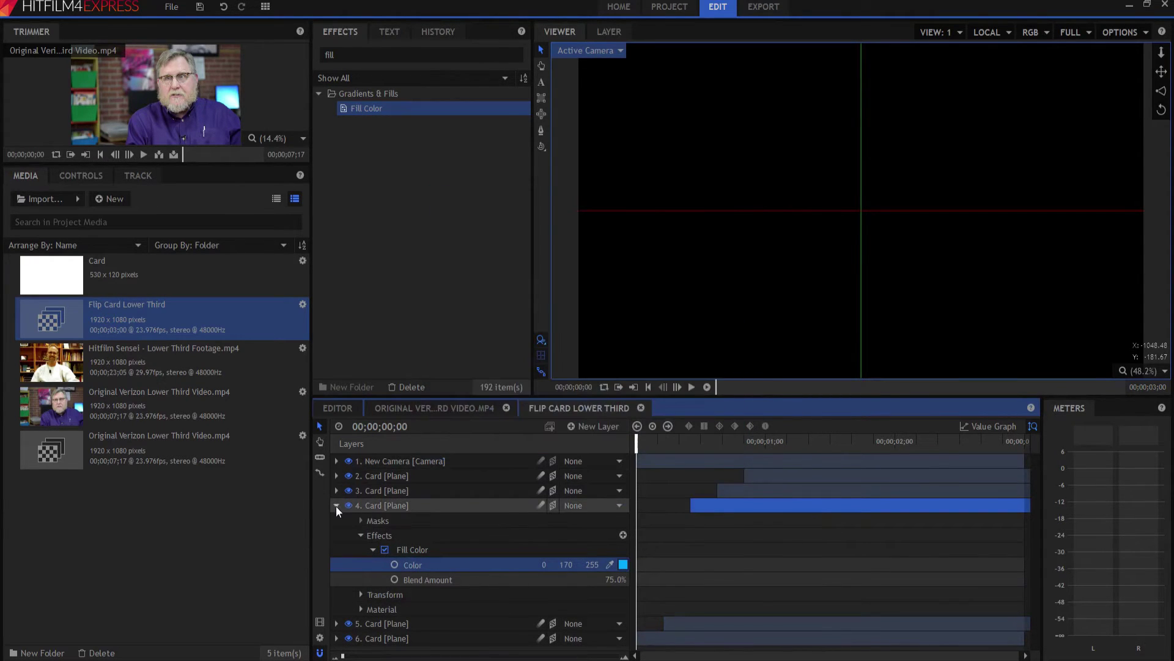
{"action": "left_click", "coordinate": [337, 505]}
- Set layer 3's Fill Color to cyan #00ffff
{"action": "left_click", "coordinate": [336, 490]}
{"action": "left_click", "coordinate": [360, 520]}
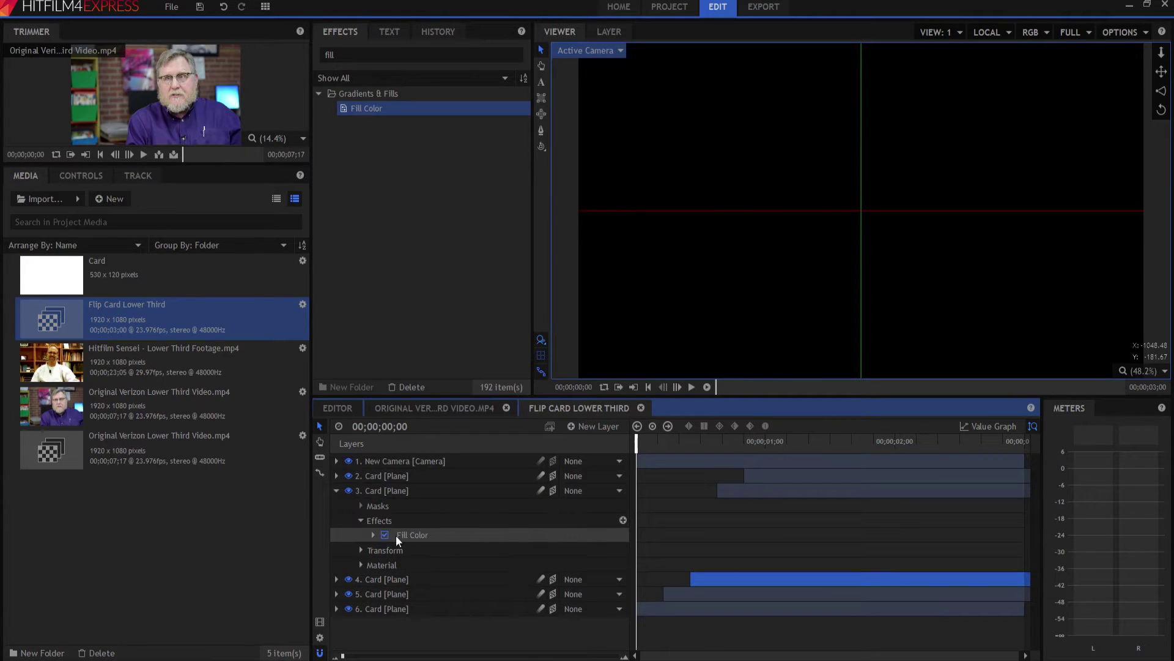
{"action": "left_click", "coordinate": [373, 534]}
{"action": "left_click", "coordinate": [623, 549]}
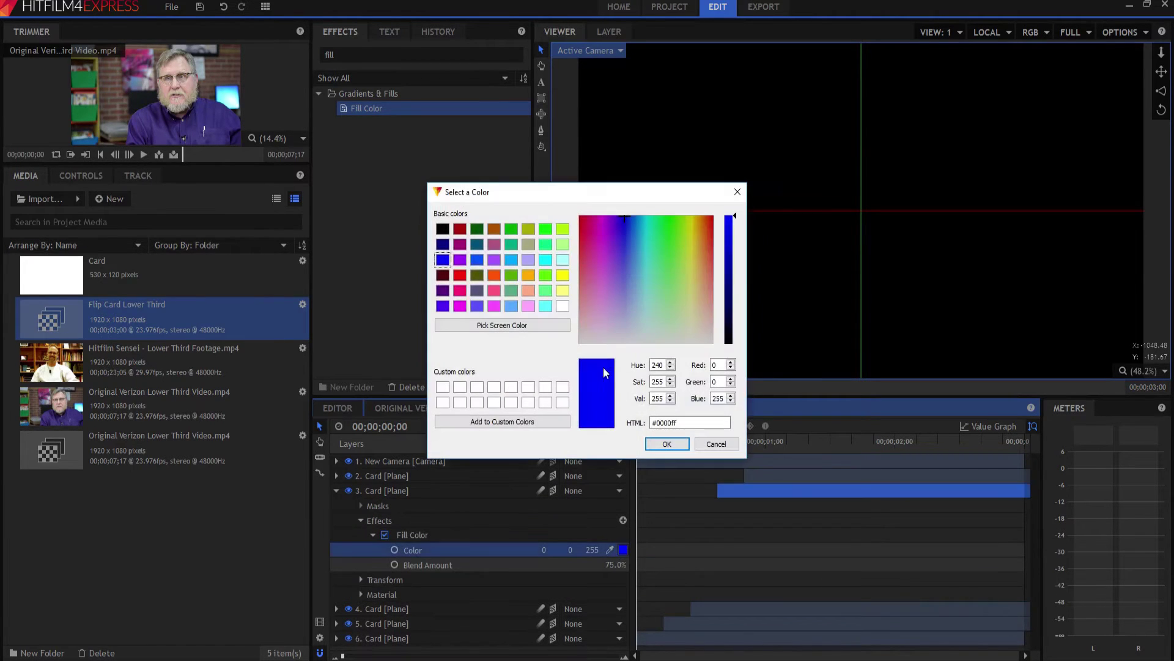
{"action": "left_click", "coordinate": [544, 259]}
{"action": "left_click", "coordinate": [667, 444]}
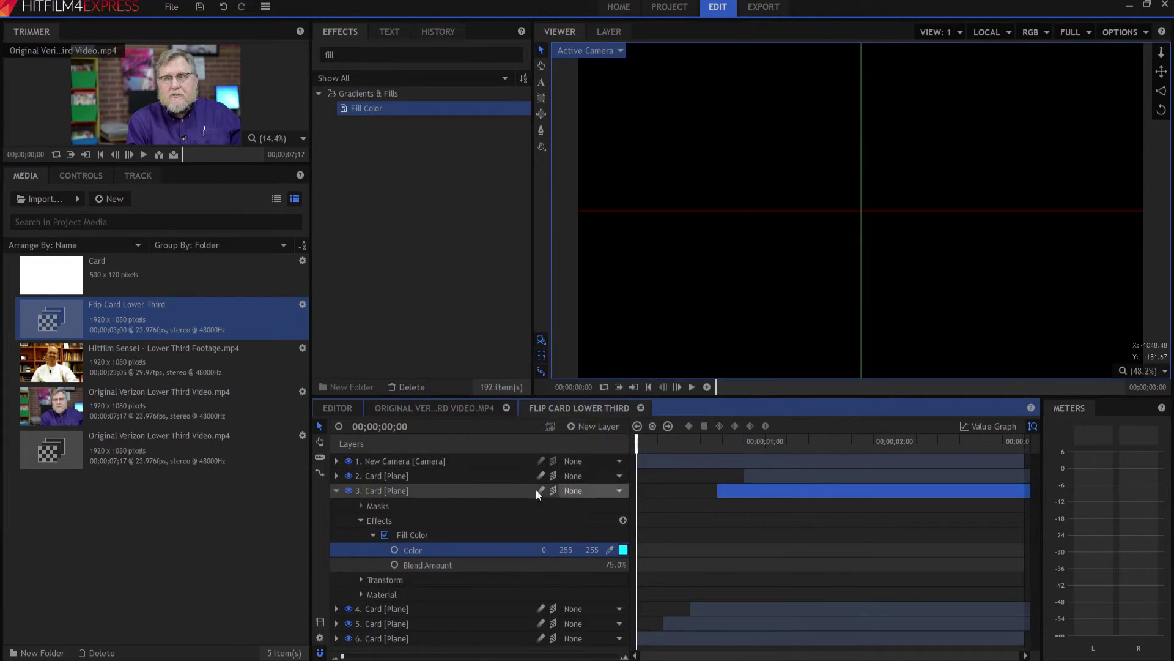
{"action": "left_click", "coordinate": [336, 490]}
- Delete the Fill Color effect from layer 2 so the top card stays white
{"action": "left_click", "coordinate": [337, 476]}
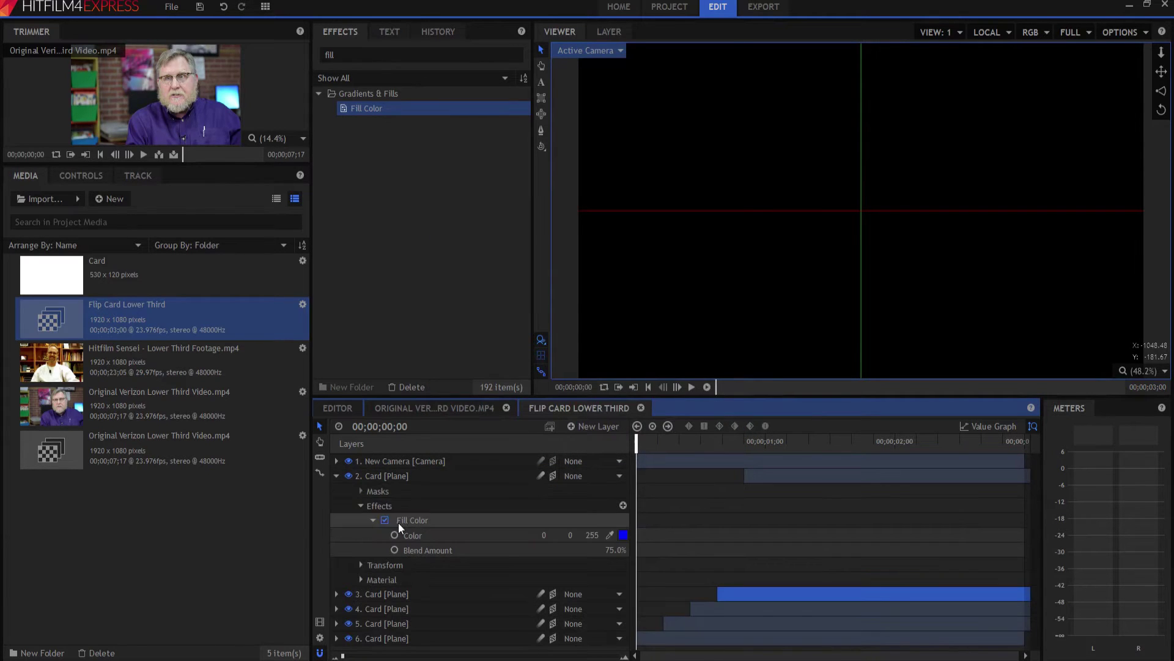
{"action": "left_click", "coordinate": [428, 518]}
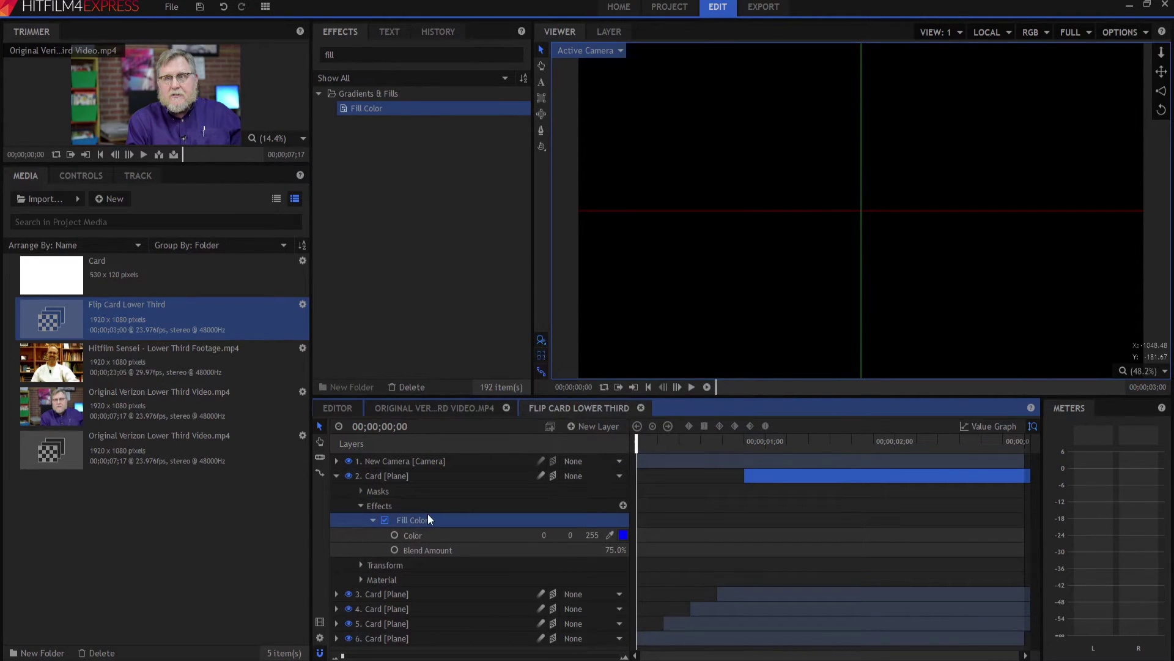
{"action": "key", "text": "Delete"}
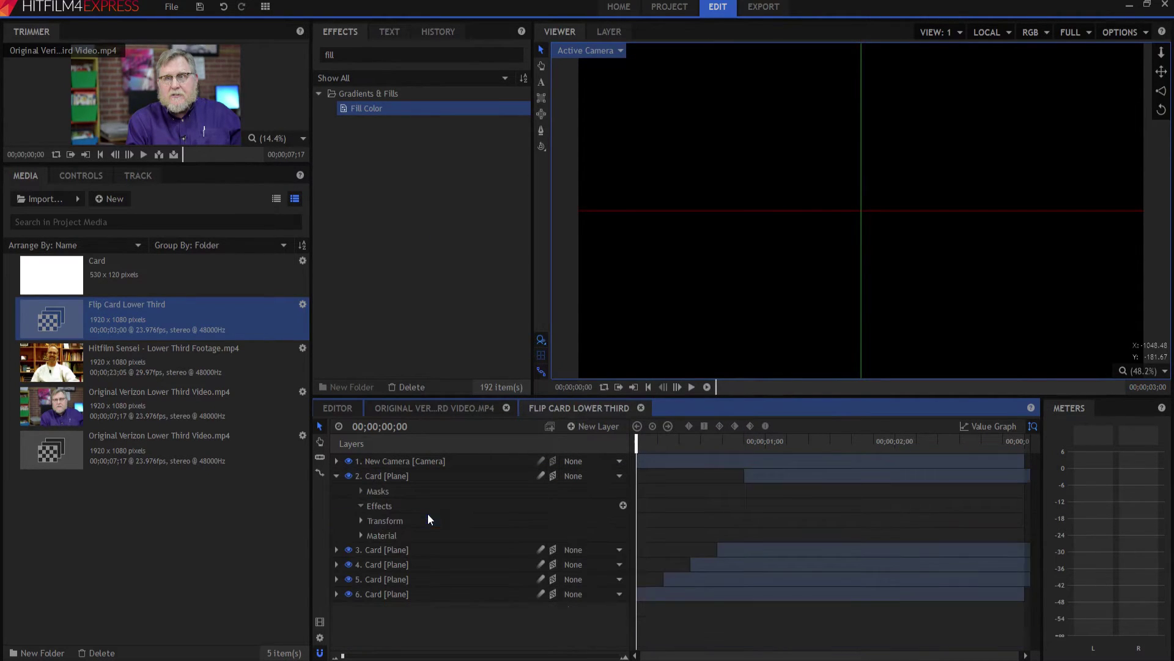
{"action": "left_click", "coordinate": [337, 476]}
{"action": "left_click", "coordinate": [691, 386]}
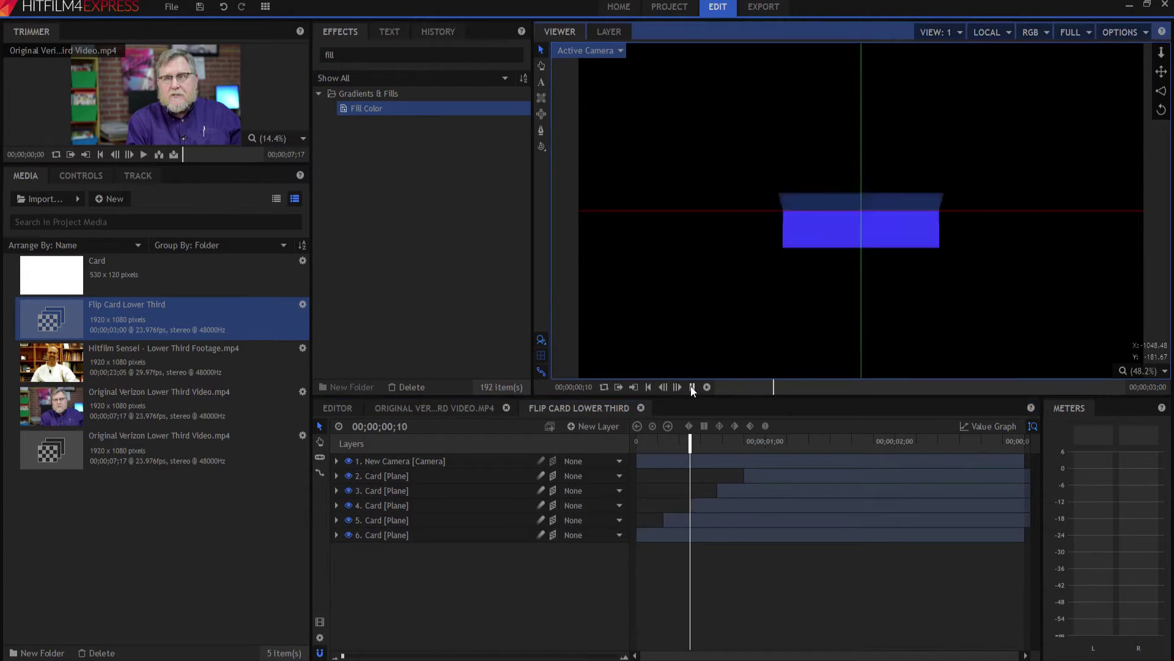
{"action": "left_click", "coordinate": [691, 387]}
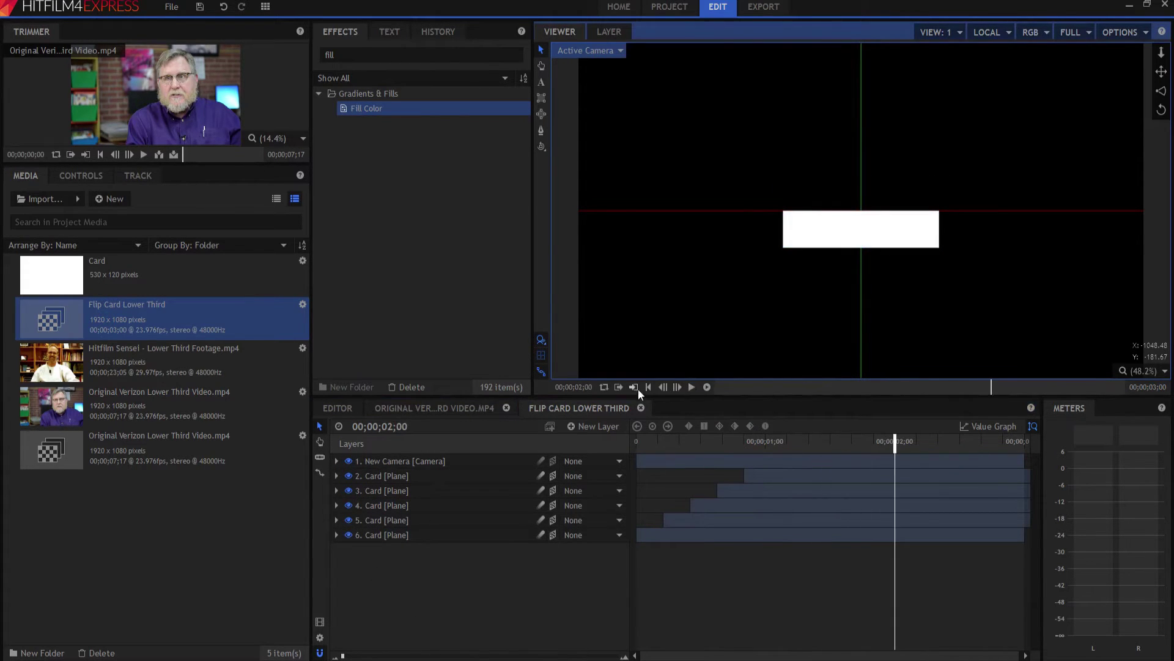
{"action": "left_click", "coordinate": [648, 387]}
{"action": "left_click", "coordinate": [693, 387]}
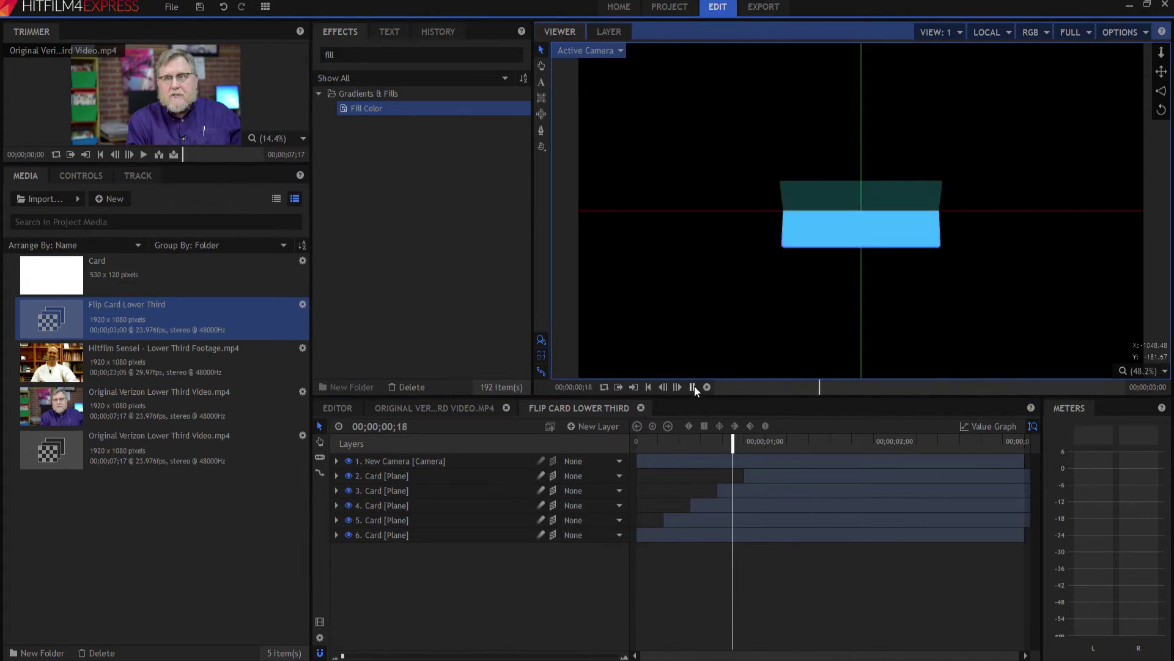
{"action": "left_click", "coordinate": [744, 447]}
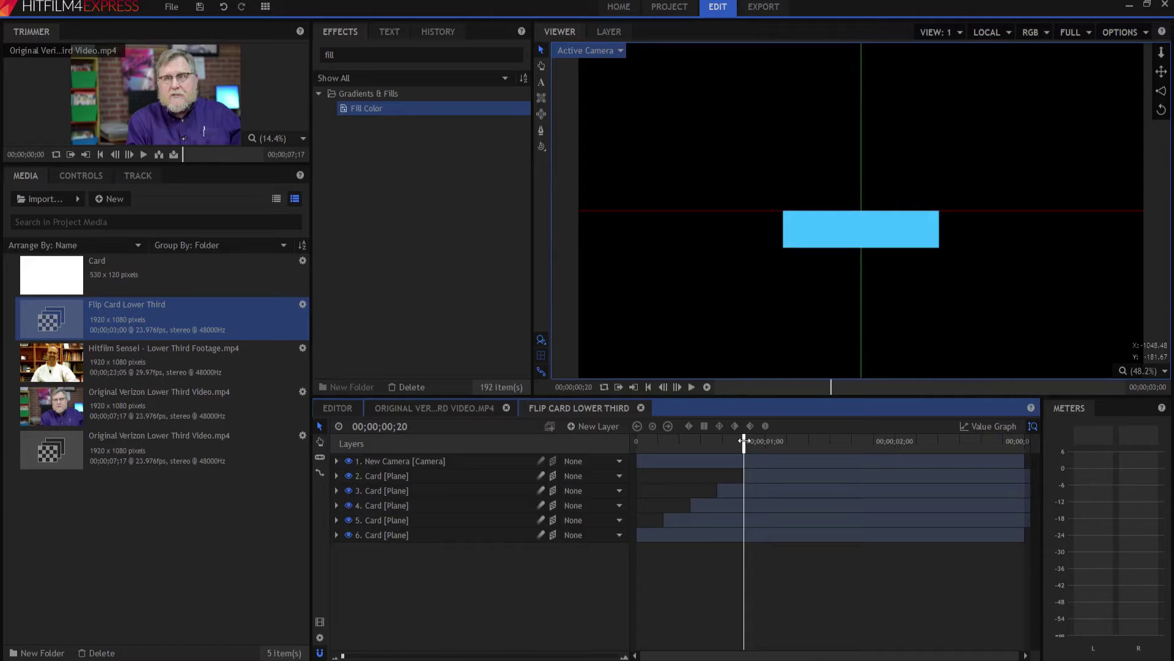
{"action": "key", "text": "space"}
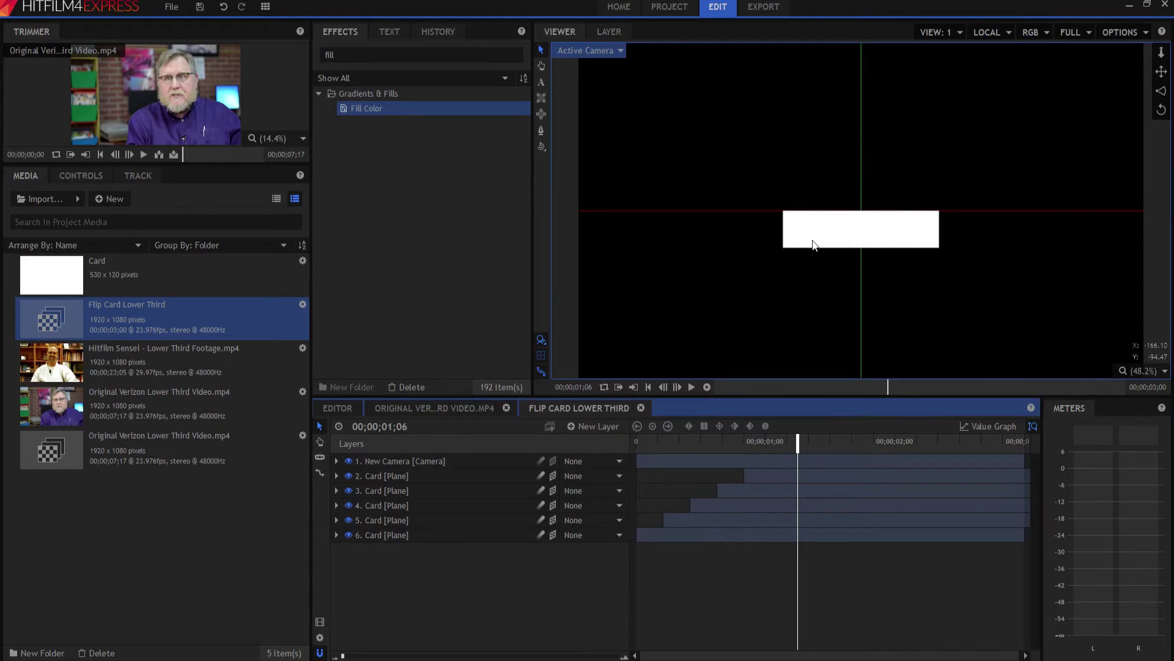
{"action": "left_click", "coordinate": [595, 427]}
- Add a new text layer sized 530 by 120
{"action": "left_click", "coordinate": [600, 459]}
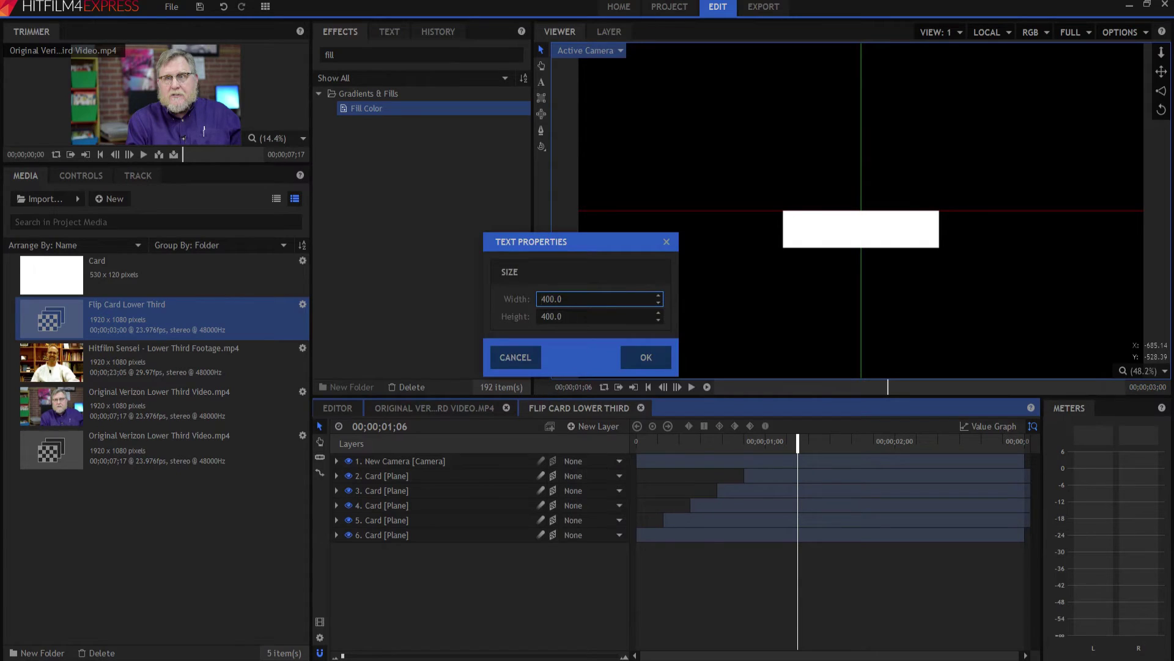
{"action": "left_click_drag", "start_coordinate": [580, 299], "coordinate": [523, 300]}
{"action": "type", "text": "530"}
{"action": "key", "text": "Tab"}
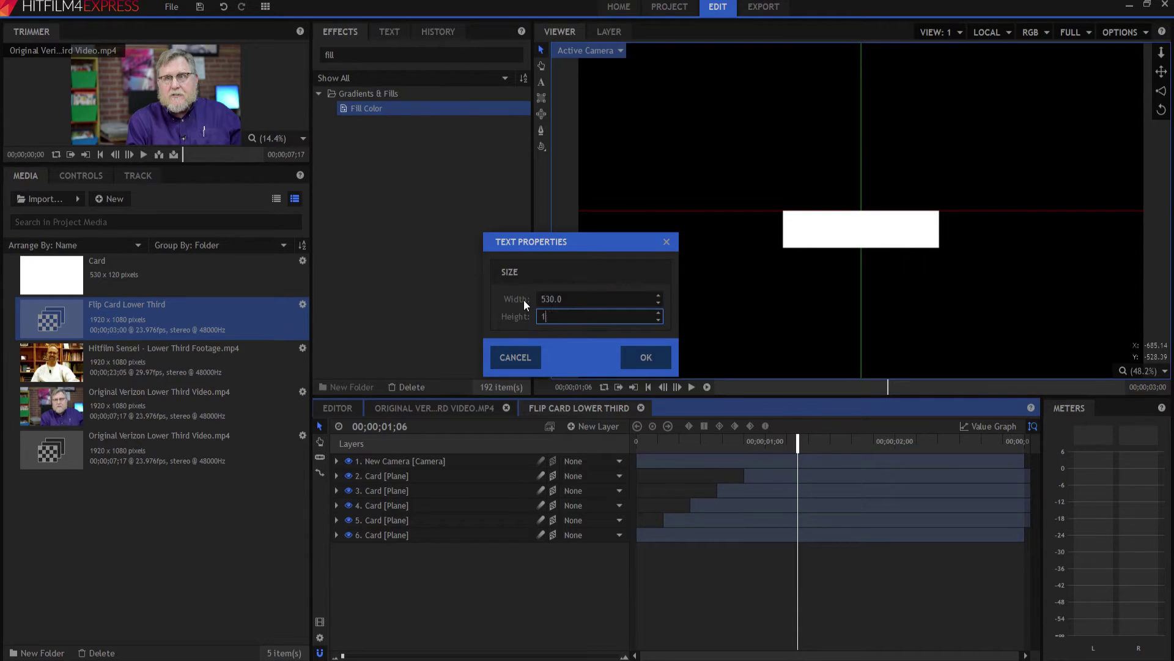
{"action": "type", "text": "120"}
{"action": "key", "text": "Return"}
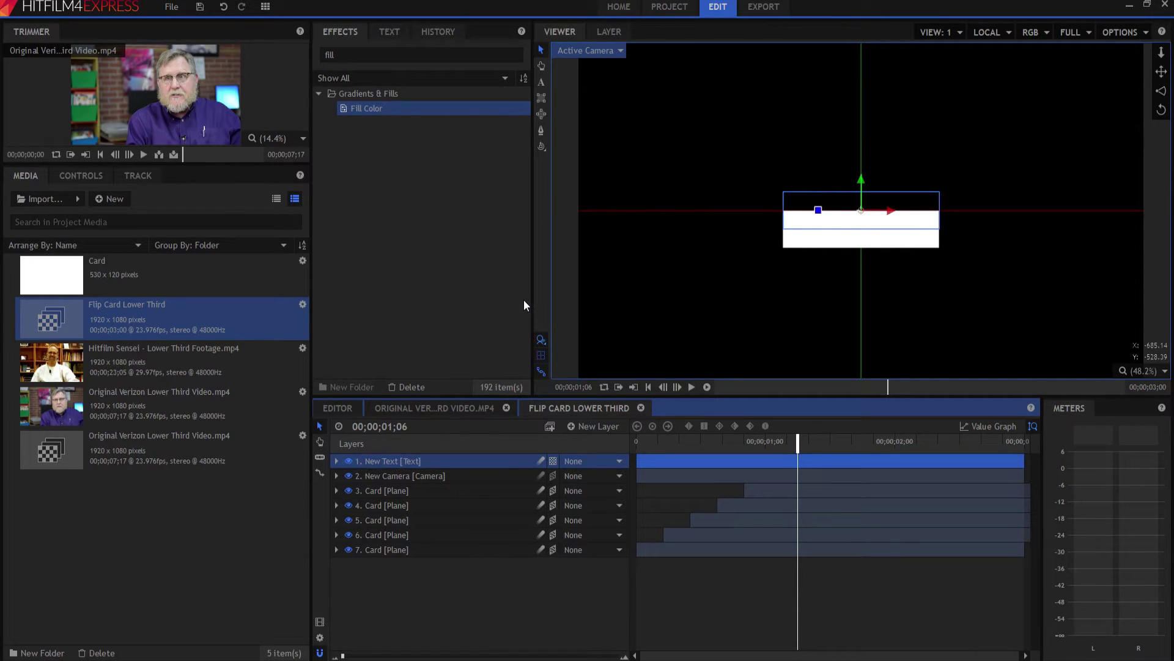
- Start the text layer at 00;00;01;06, rename it Title, and move it down onto the card
{"action": "left_click_drag", "start_coordinate": [659, 461], "coordinate": [821, 470]}
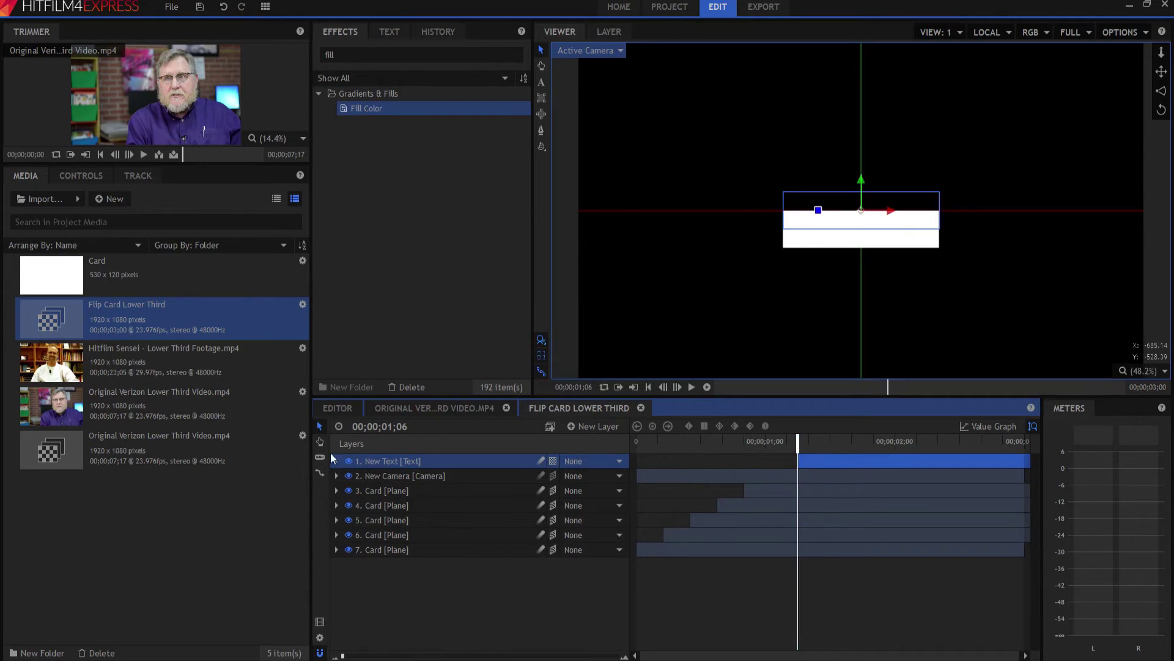
{"action": "double_click", "coordinate": [388, 460]}
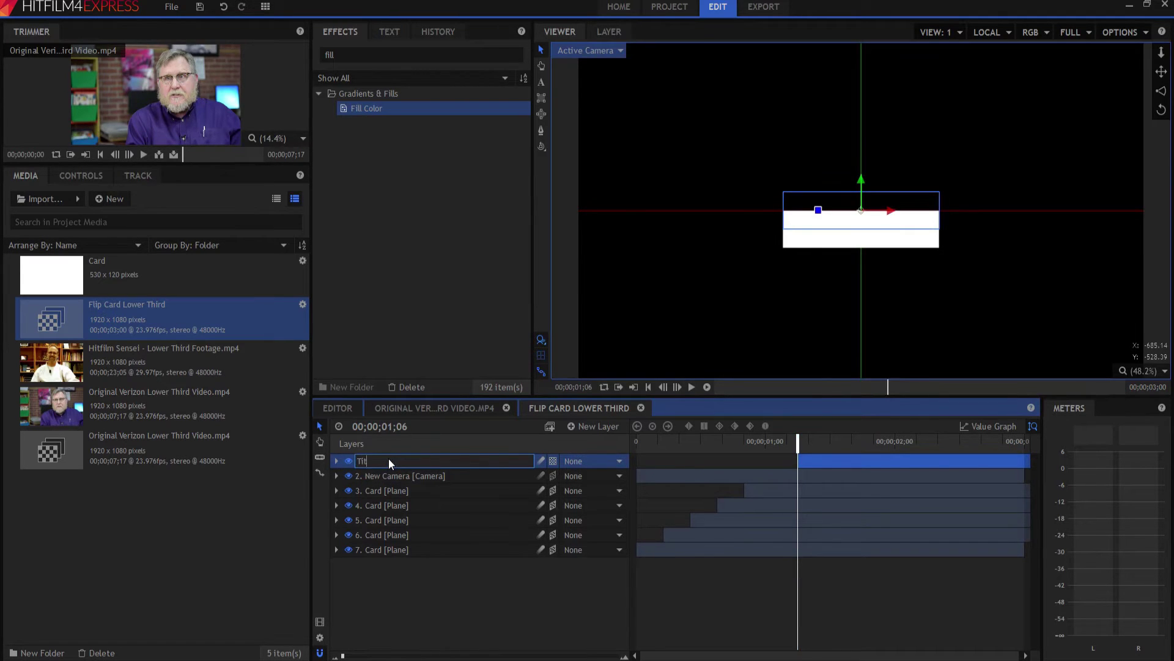
{"action": "type", "text": "Title"}
{"action": "key", "text": "Return"}
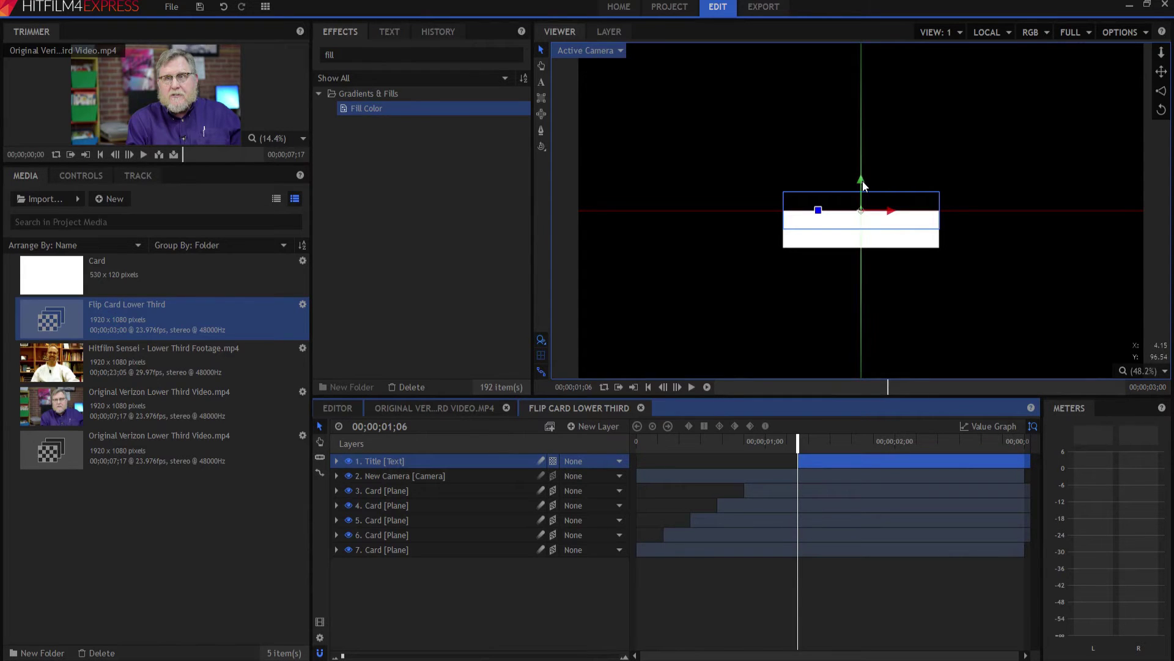
{"action": "left_click_drag", "start_coordinate": [862, 181], "coordinate": [859, 204]}
- Clear the effects search filter and set the text colour to black
{"action": "left_click", "coordinate": [347, 55]}
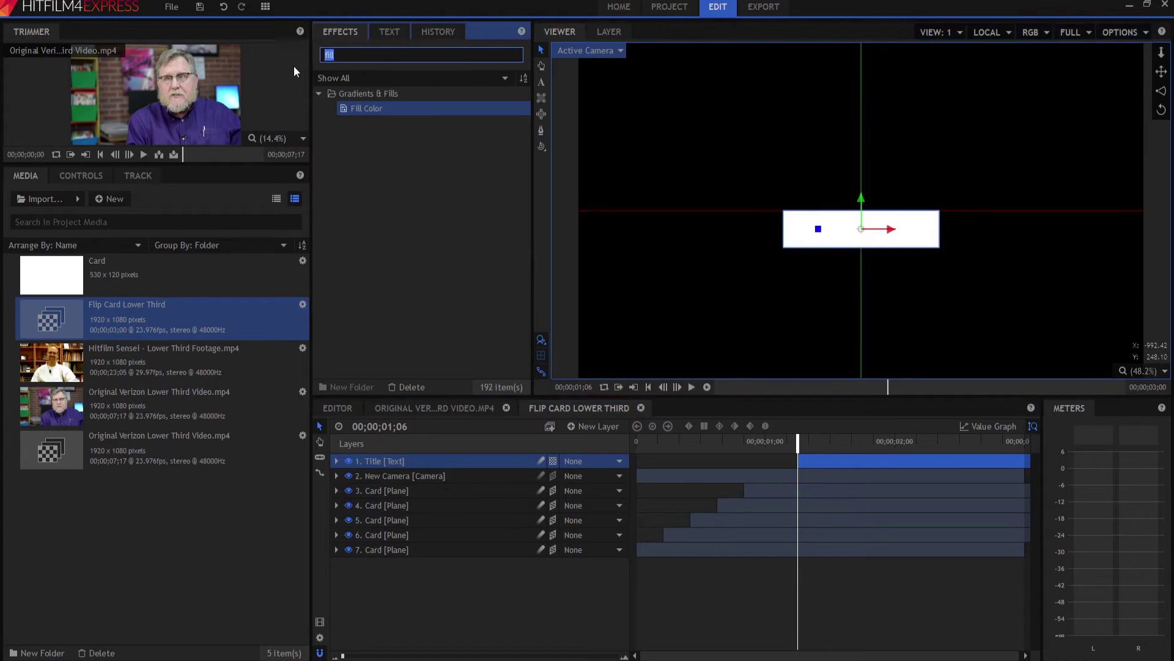
{"action": "key", "text": "BackSpace"}
{"action": "key", "text": "BackSpace"}
{"action": "key", "text": "BackSpace"}
{"action": "key", "text": "BackSpace"}
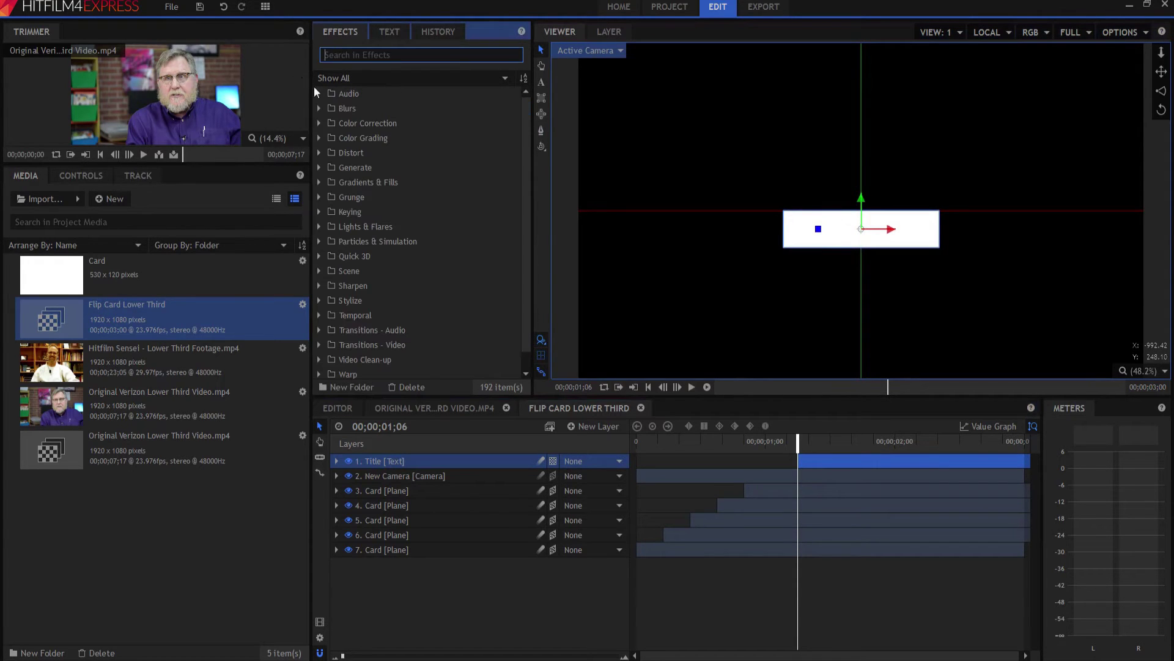
{"action": "left_click", "coordinate": [384, 29]}
{"action": "left_click", "coordinate": [366, 149]}
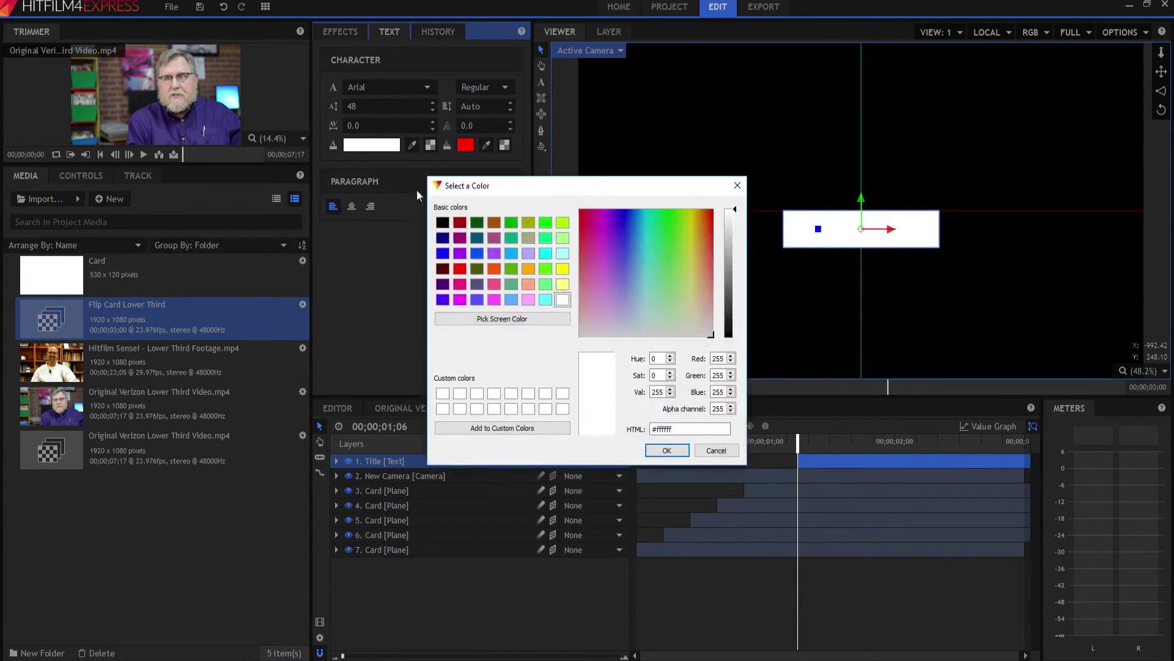
{"action": "left_click", "coordinate": [442, 222]}
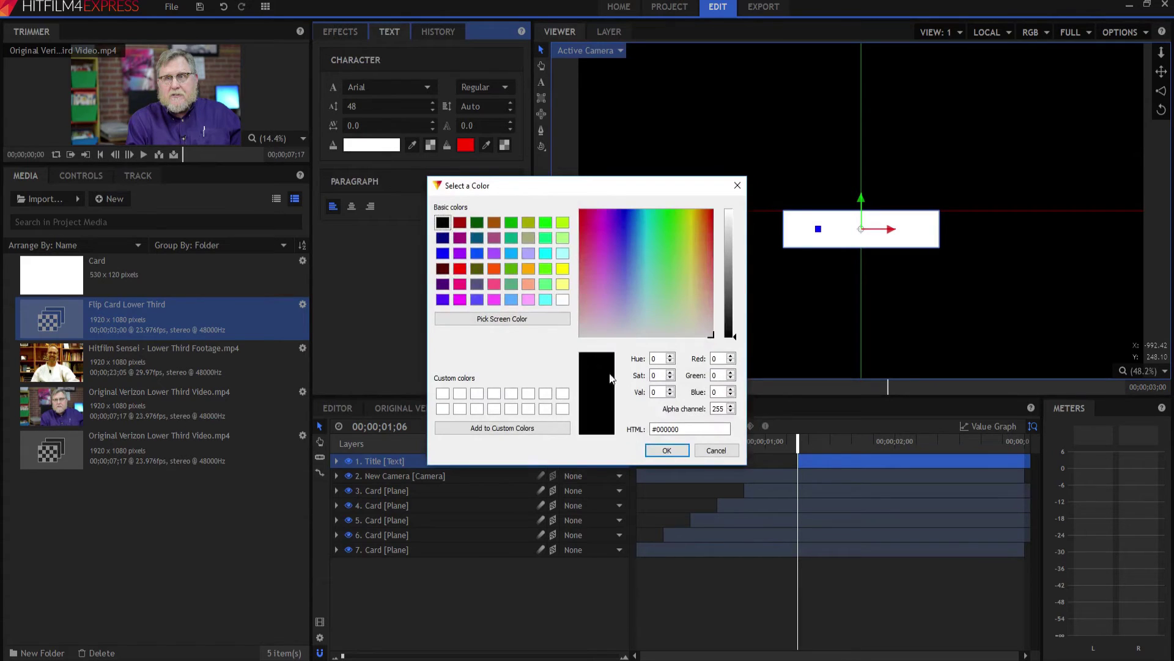
{"action": "left_click", "coordinate": [664, 449]}
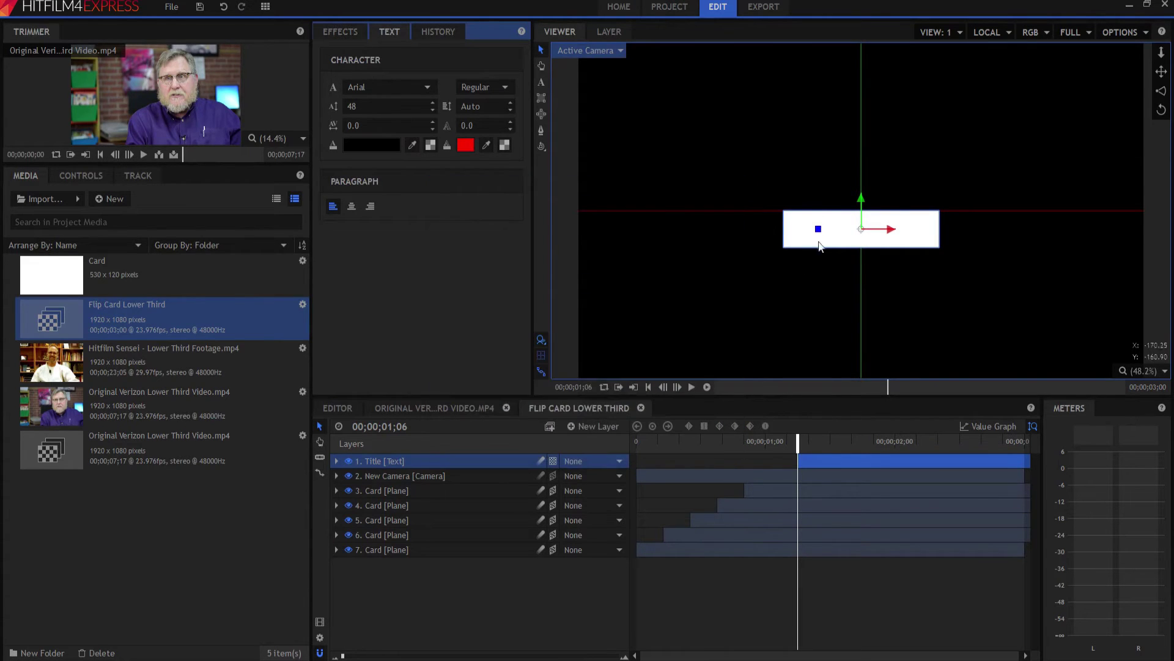
- Type 'Hitfilm Sensei' in black on the card with the Text tool
{"action": "left_click", "coordinate": [541, 83]}
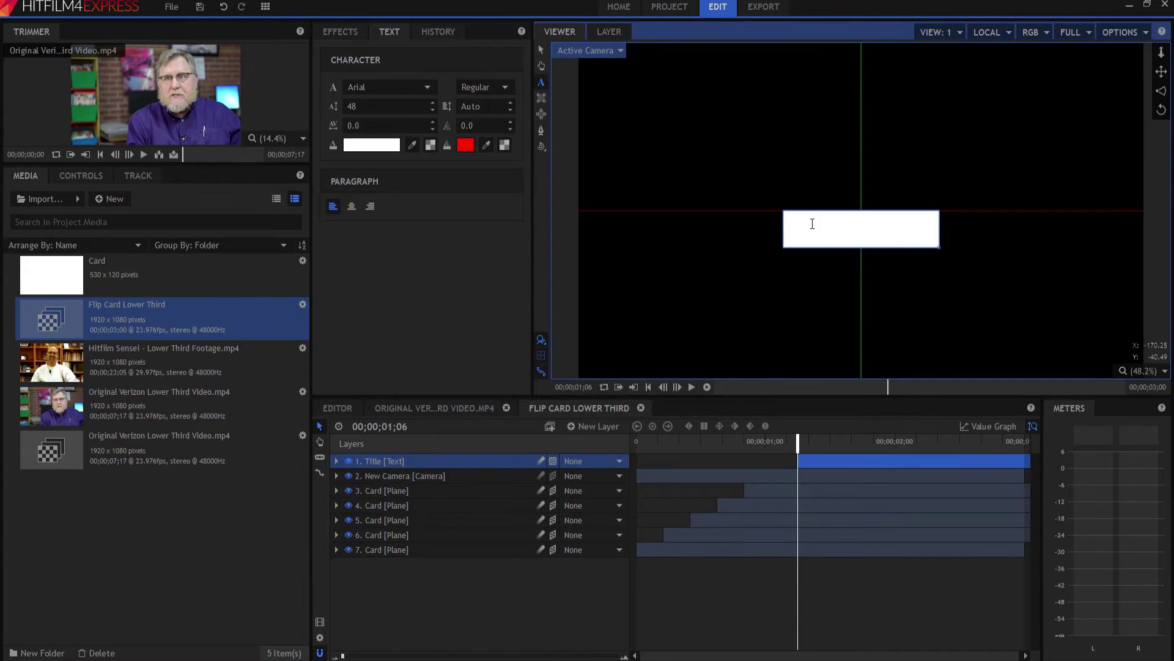
{"action": "left_click", "coordinate": [813, 224]}
{"action": "left_click", "coordinate": [363, 150]}
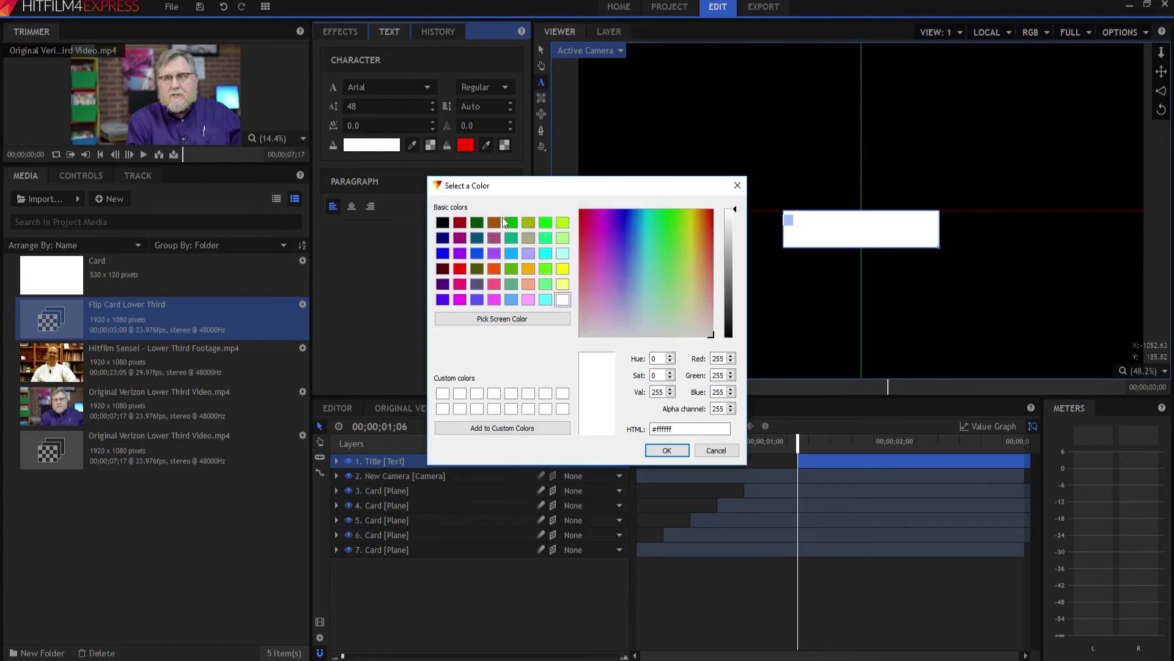
{"action": "left_click", "coordinate": [445, 224]}
{"action": "left_click", "coordinate": [668, 452]}
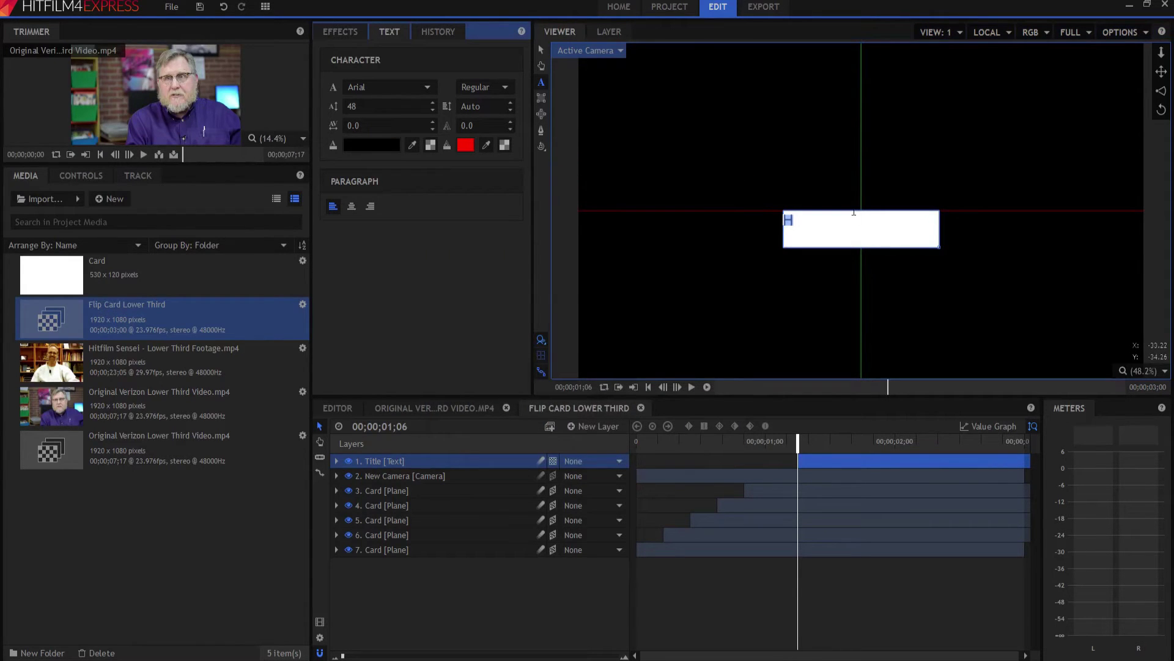
{"action": "left_click", "coordinate": [811, 219]}
{"action": "type", "text": "Hit"}
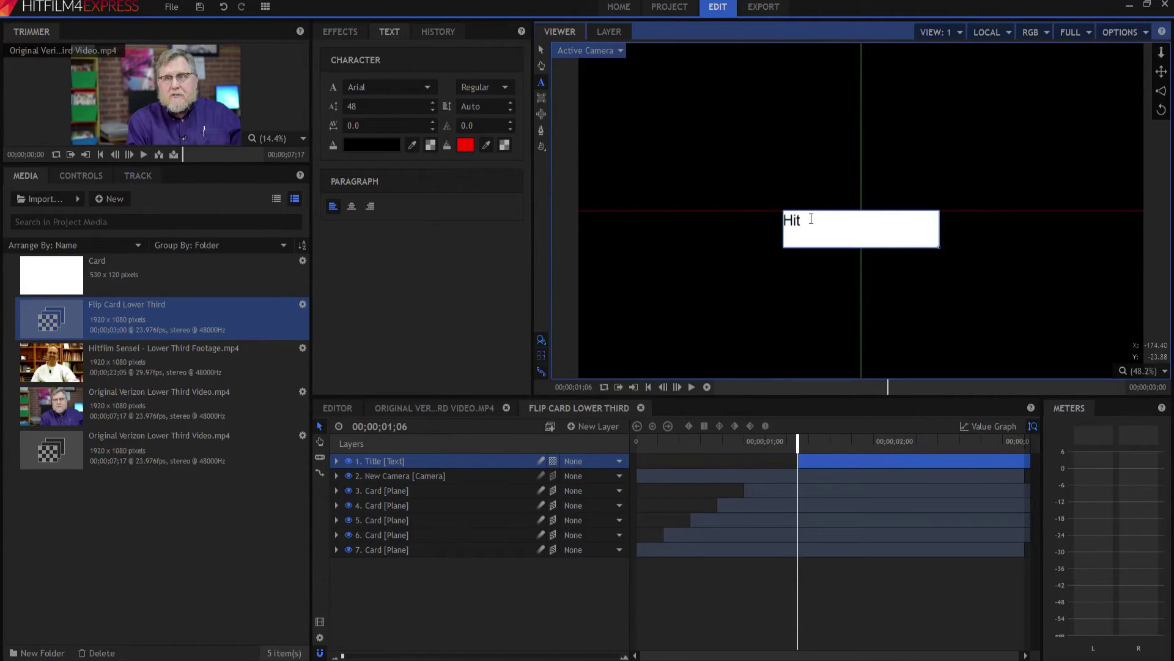
{"action": "type", "text": "film Sensei"}
- Centre the text at size 24 in grey #7d7d7d and move it lower on the card
{"action": "key", "text": "ctrl+a"}
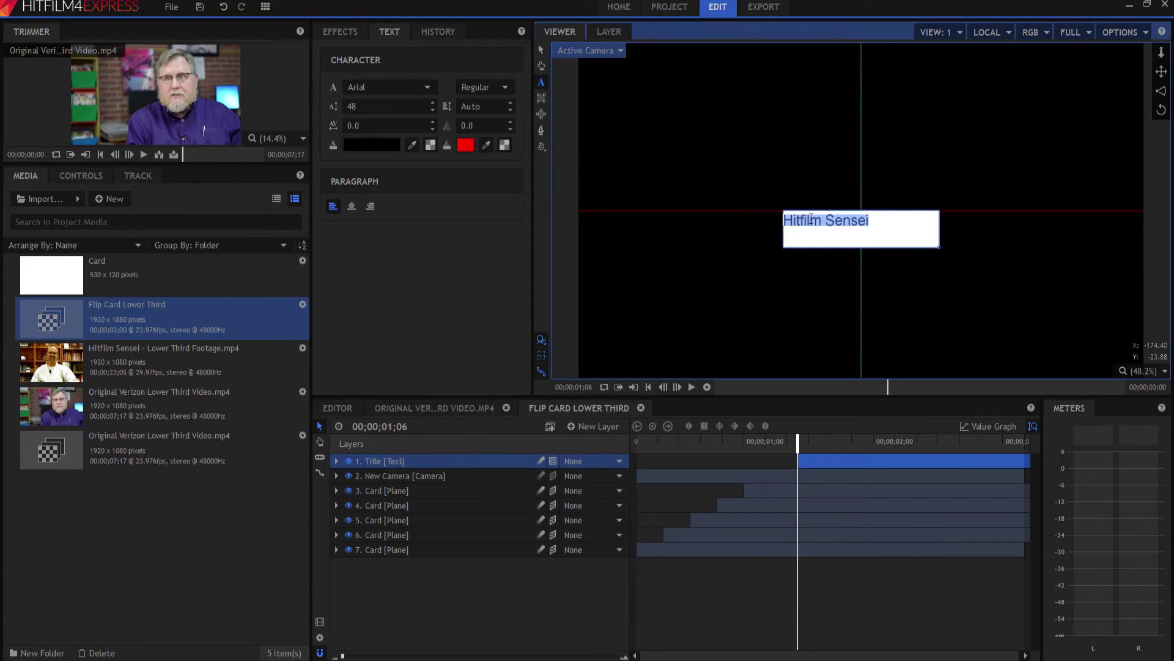
{"action": "left_click", "coordinate": [352, 207]}
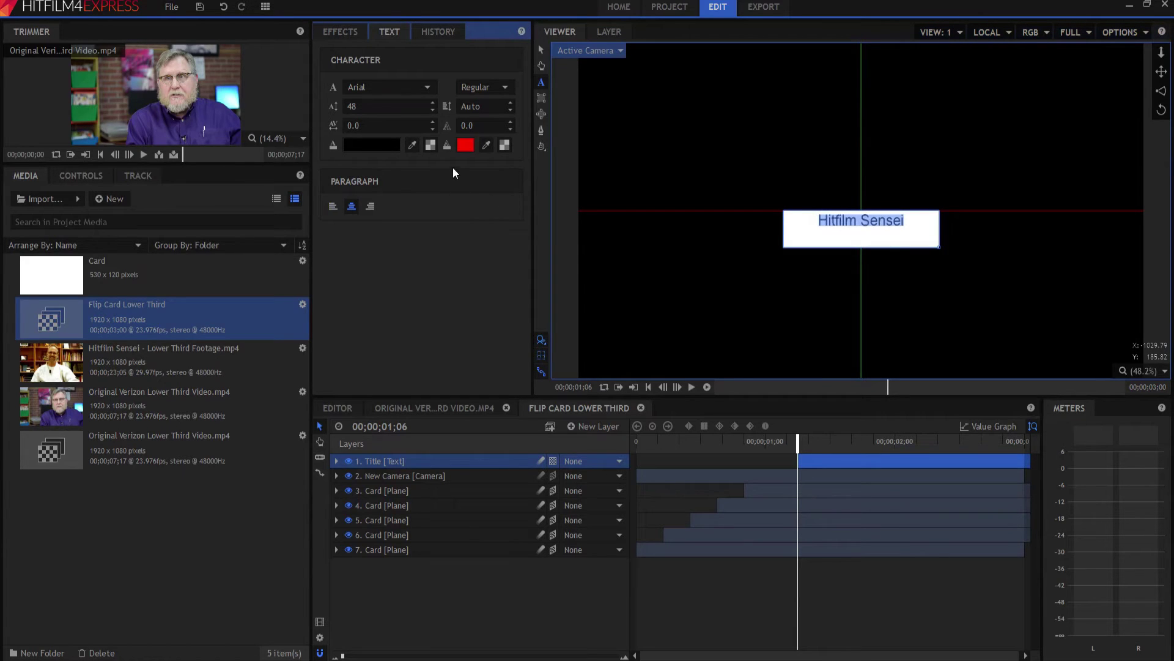
{"action": "left_click", "coordinate": [369, 107]}
{"action": "type", "text": "24"}
{"action": "key", "text": "Return"}
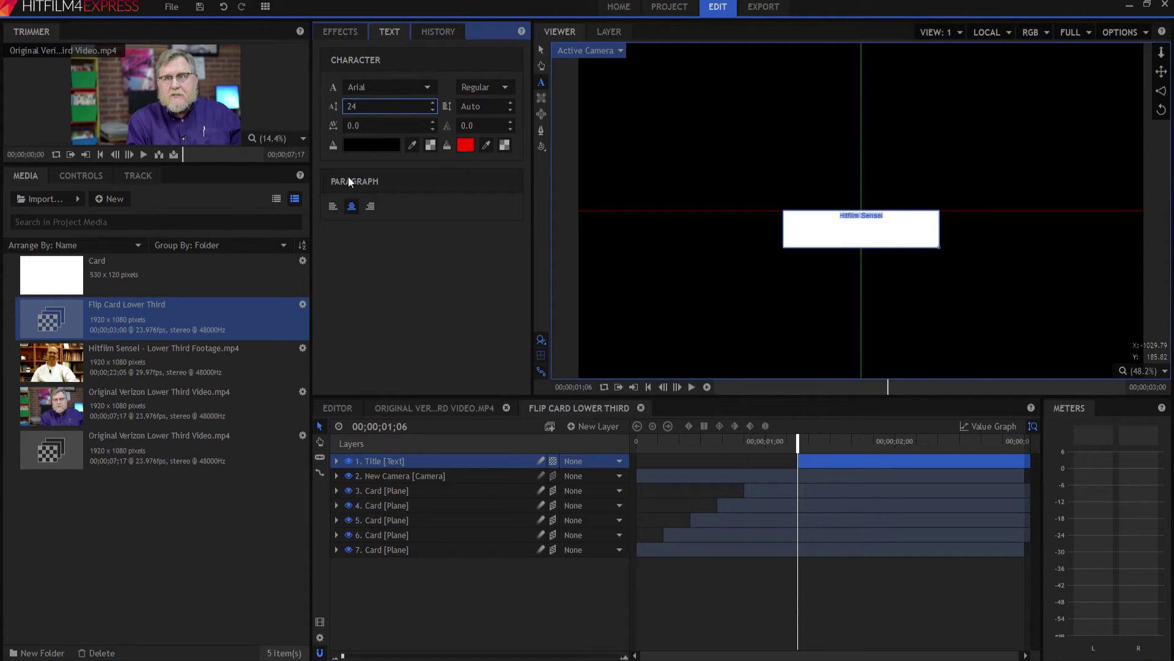
{"action": "left_click", "coordinate": [367, 145]}
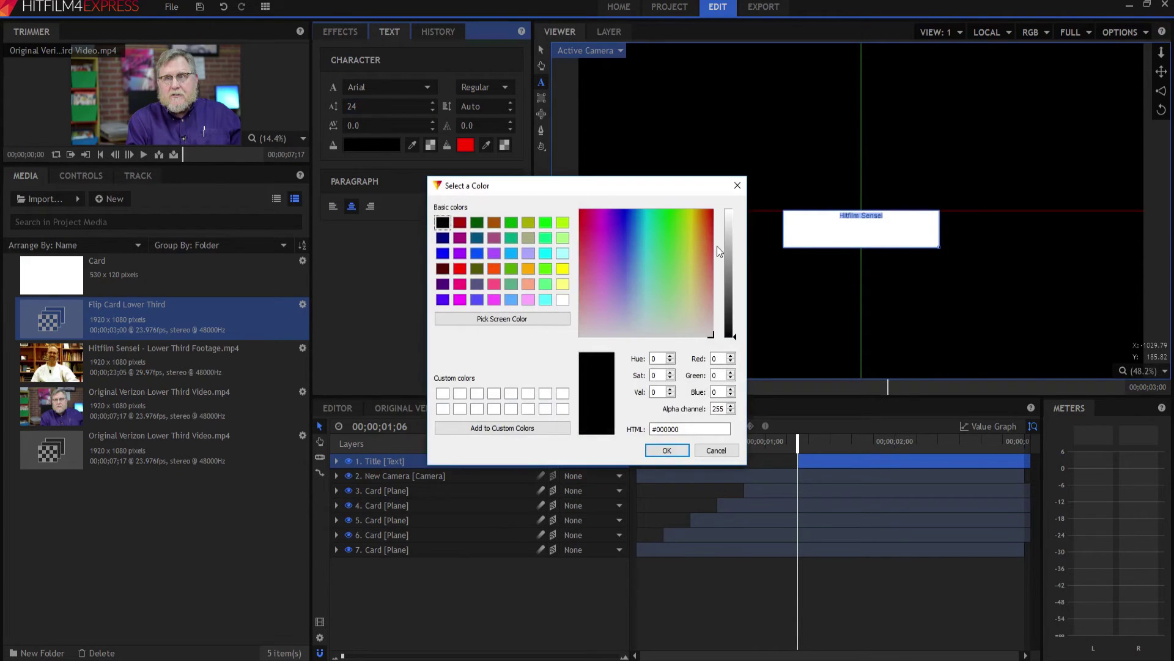
{"action": "left_click", "coordinate": [728, 274]}
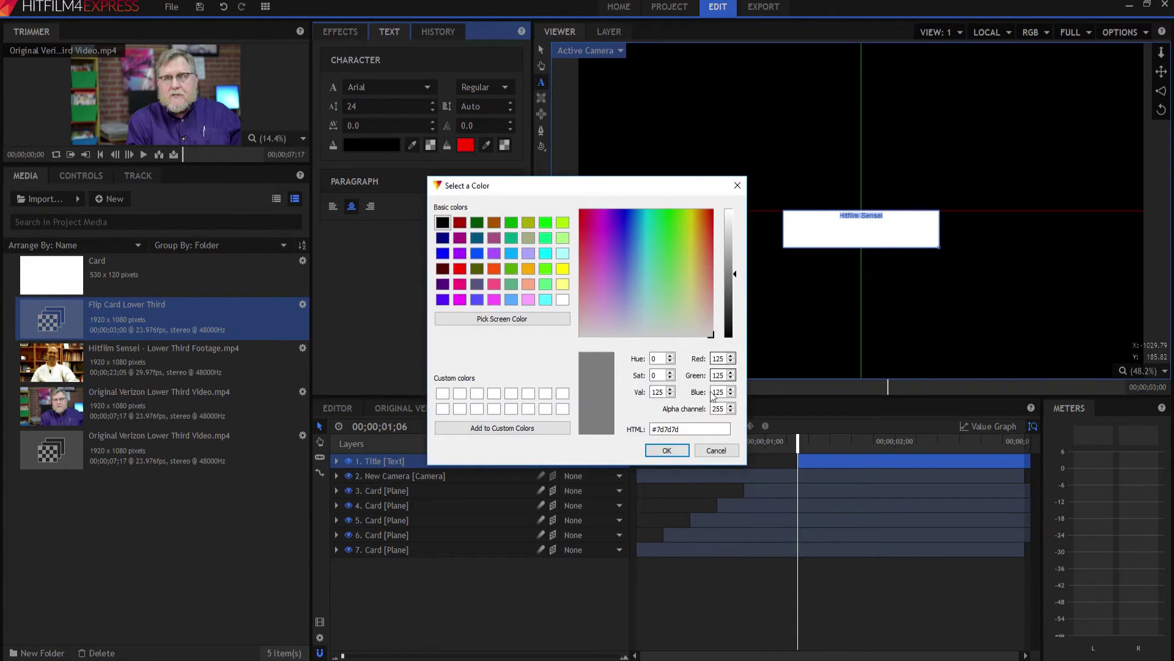
{"action": "left_click", "coordinate": [667, 450]}
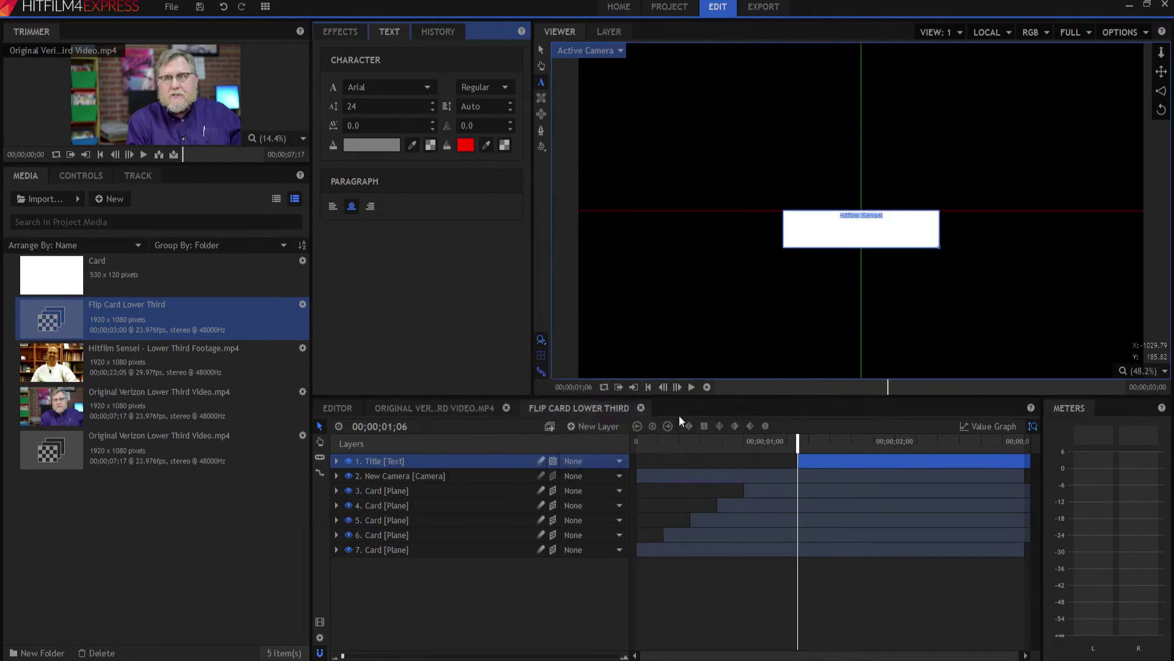
{"action": "left_click", "coordinate": [540, 49]}
{"action": "left_click_drag", "start_coordinate": [861, 199], "coordinate": [861, 218]}
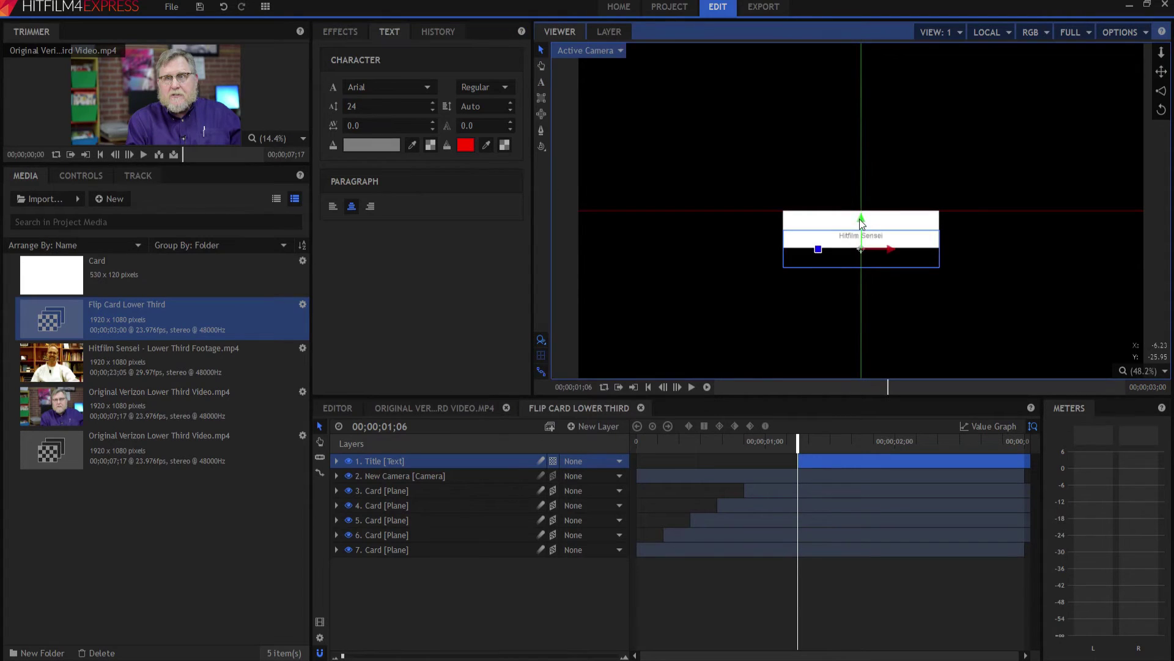
- Duplicate the Title text layer and rename the top copy 'Name'
{"action": "left_click", "coordinate": [395, 463]}
{"action": "right_click", "coordinate": [395, 463]}
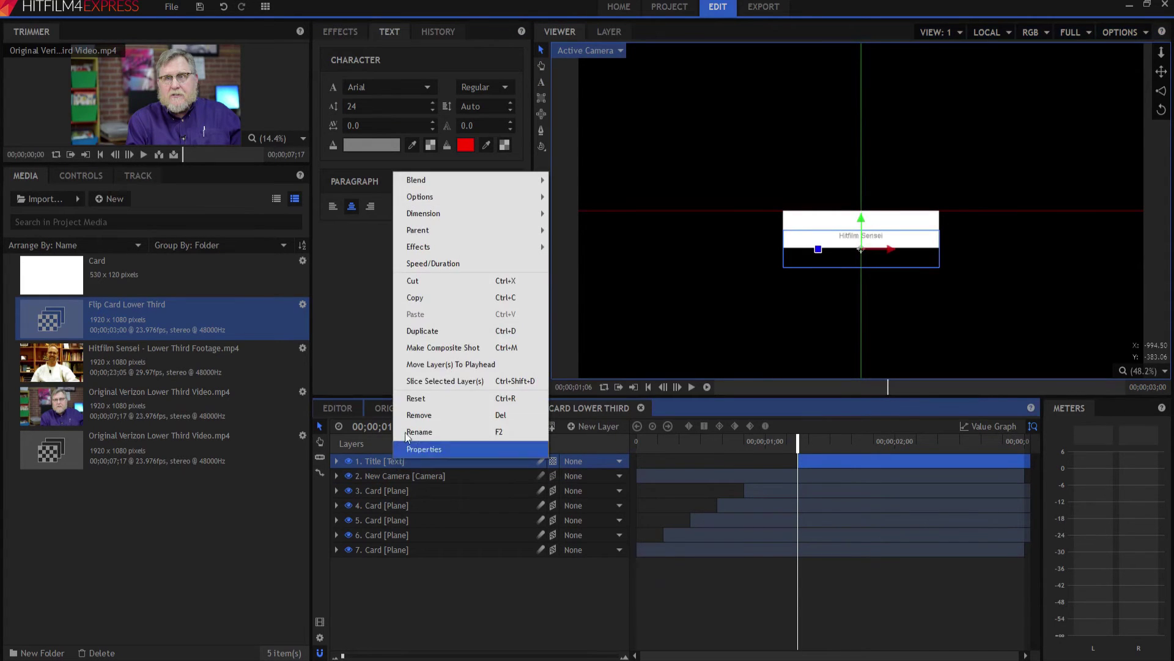
{"action": "left_click", "coordinate": [422, 331]}
{"action": "left_click", "coordinate": [369, 461]}
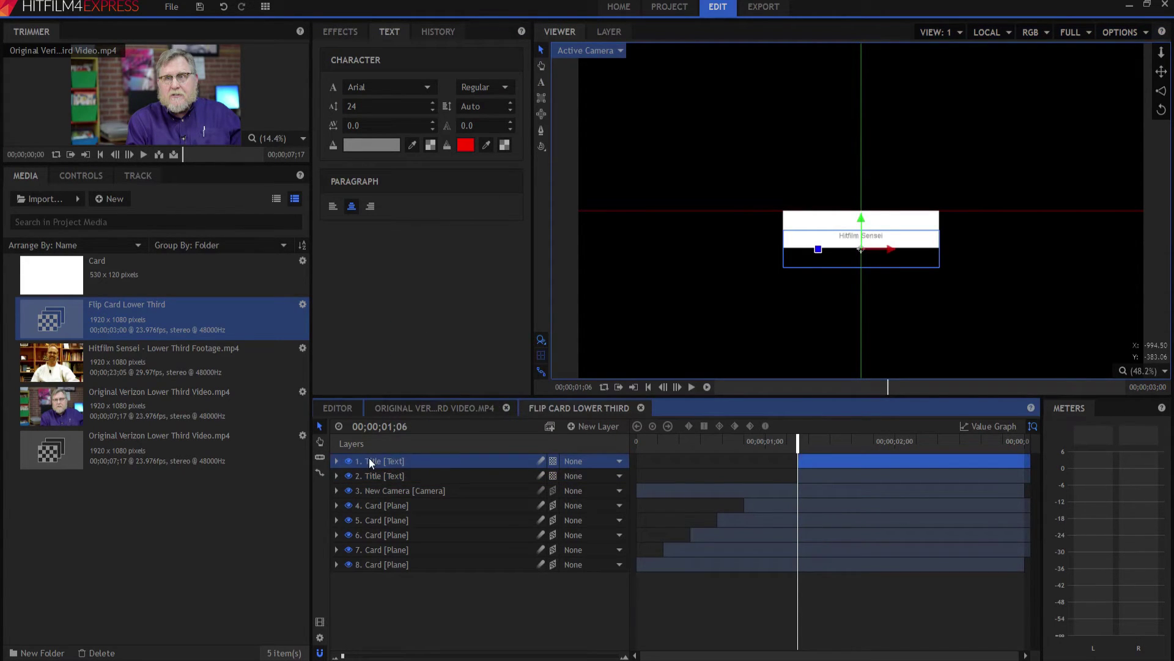
{"action": "double_click", "coordinate": [369, 461]}
{"action": "type", "text": "Name"}
{"action": "key", "text": "Return"}
- Move the Name text above the title and replace it with the presenter's name
{"action": "left_click_drag", "start_coordinate": [861, 219], "coordinate": [861, 205]}
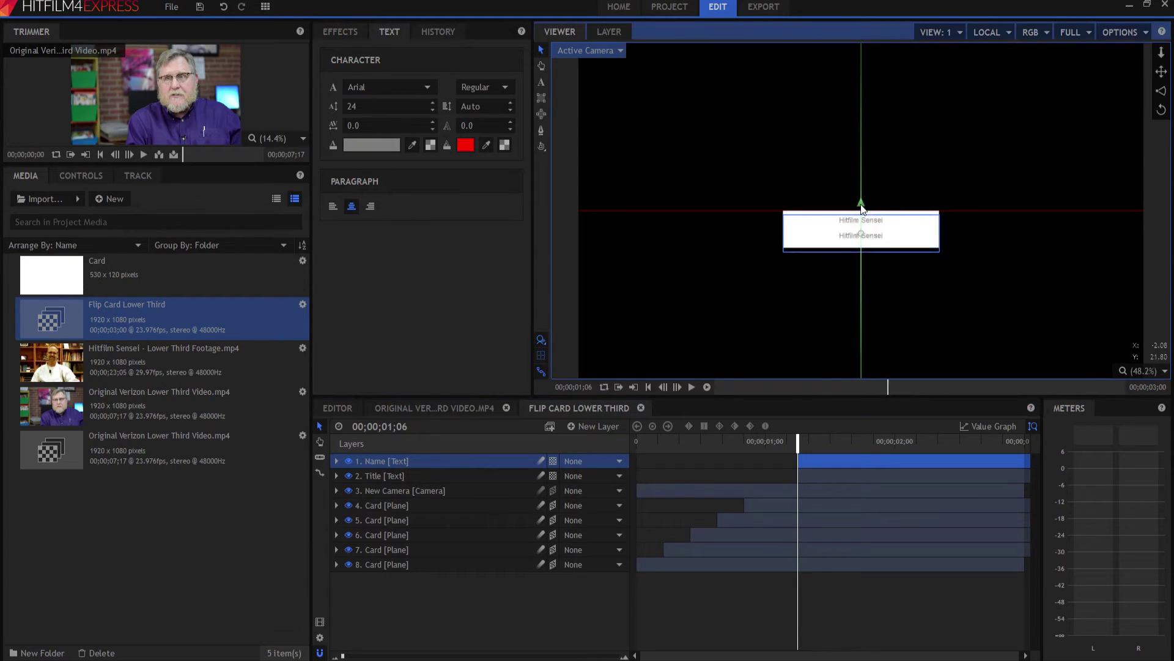
{"action": "left_click", "coordinate": [541, 81]}
{"action": "left_click_drag", "start_coordinate": [888, 220], "coordinate": [839, 219]}
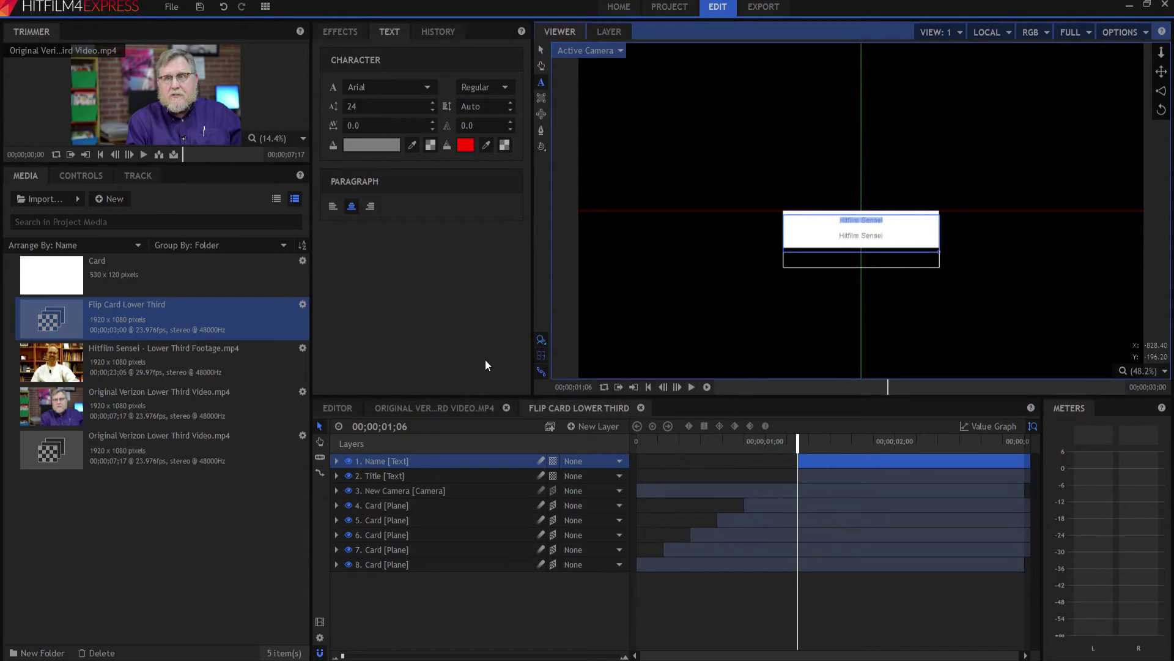
{"action": "type", "text": "Jay Haynmes"}
{"action": "key", "text": "BackSpace"}
{"action": "key", "text": "BackSpace"}
{"action": "key", "text": "BackSpace"}
{"action": "type", "text": "es"}
{"action": "key", "text": "ctrl+a"}
- Make the name text black at 48-point size
{"action": "left_click", "coordinate": [369, 145]}
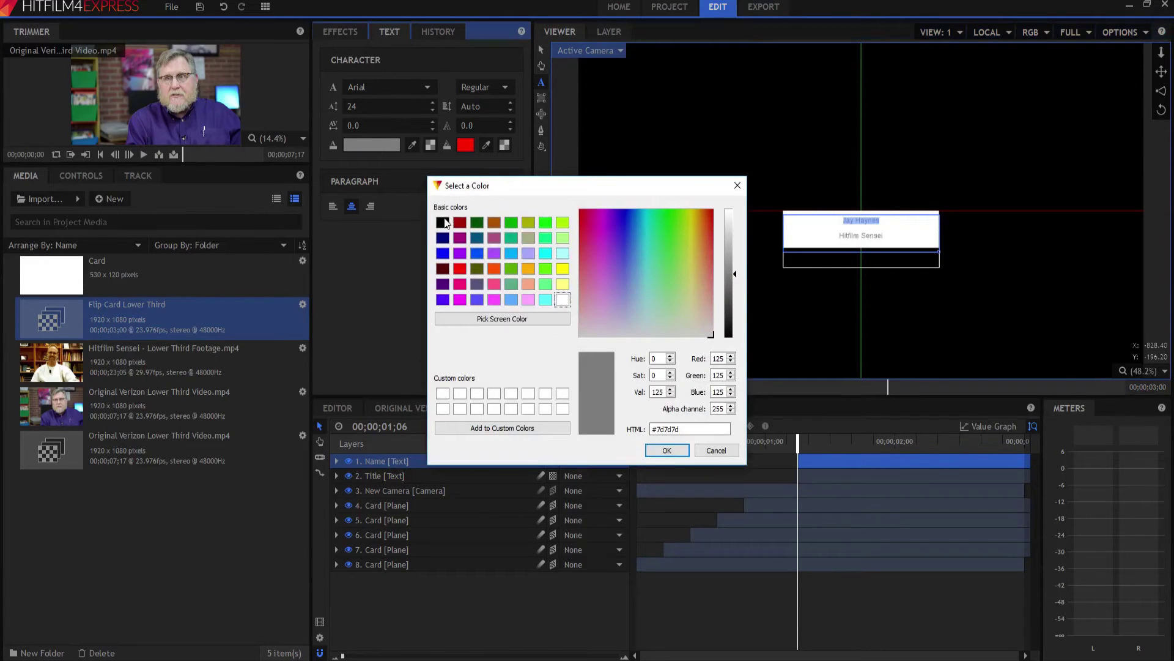
{"action": "left_click", "coordinate": [444, 222]}
{"action": "left_click", "coordinate": [667, 450]}
{"action": "left_click", "coordinate": [358, 106]}
{"action": "type", "text": "48"}
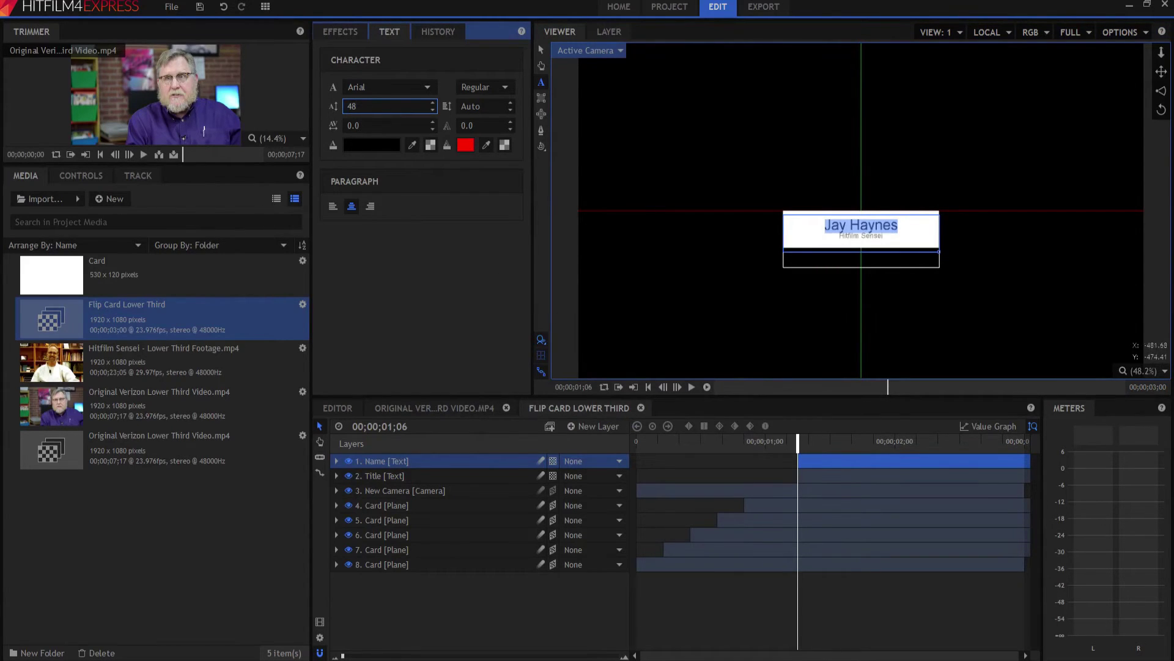
{"action": "left_click", "coordinate": [539, 50]}
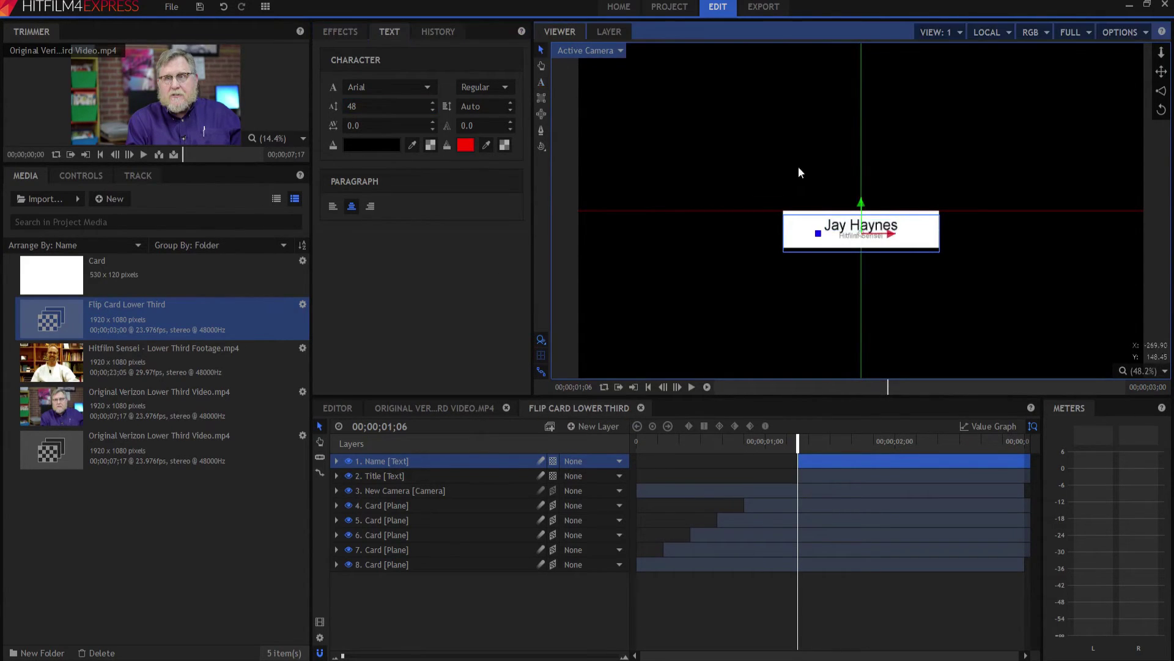
- Nudge the name and the Hitfilm Sensei title slightly down on the card
{"action": "left_click", "coordinate": [862, 198]}
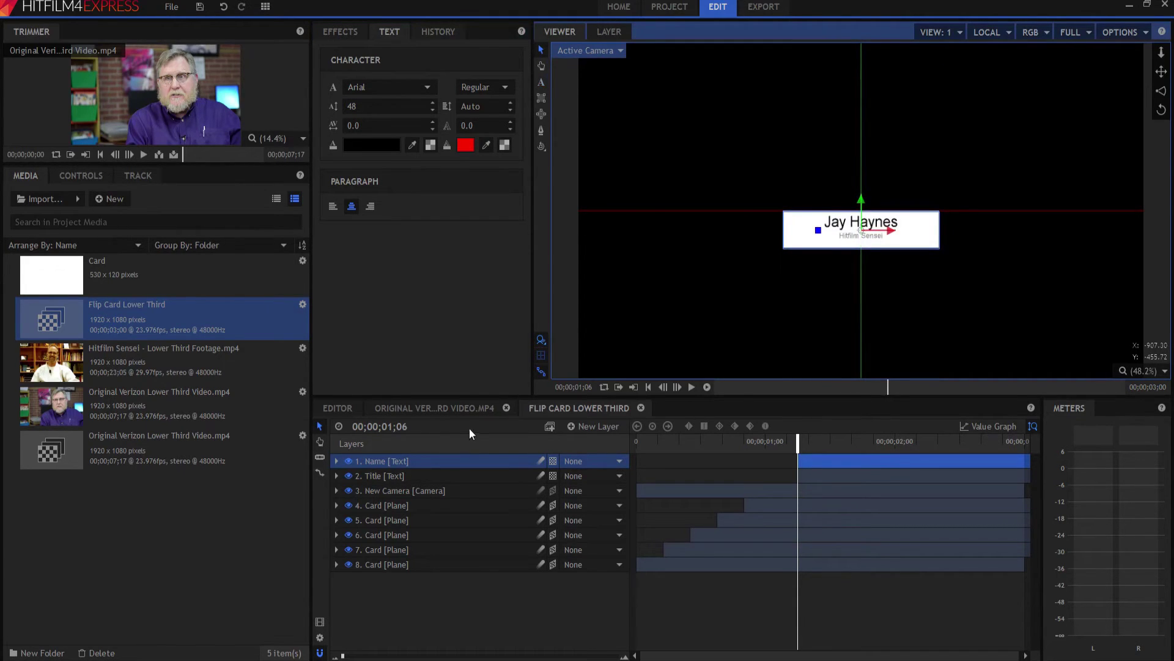
{"action": "left_click", "coordinate": [438, 611]}
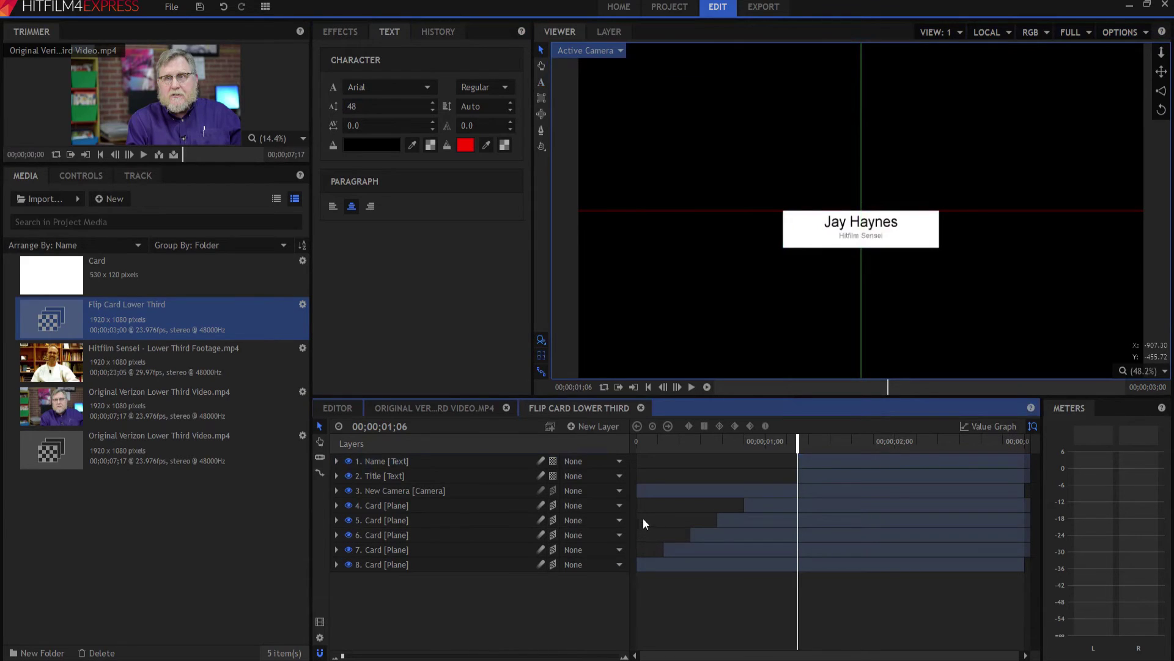
{"action": "left_click", "coordinate": [411, 475]}
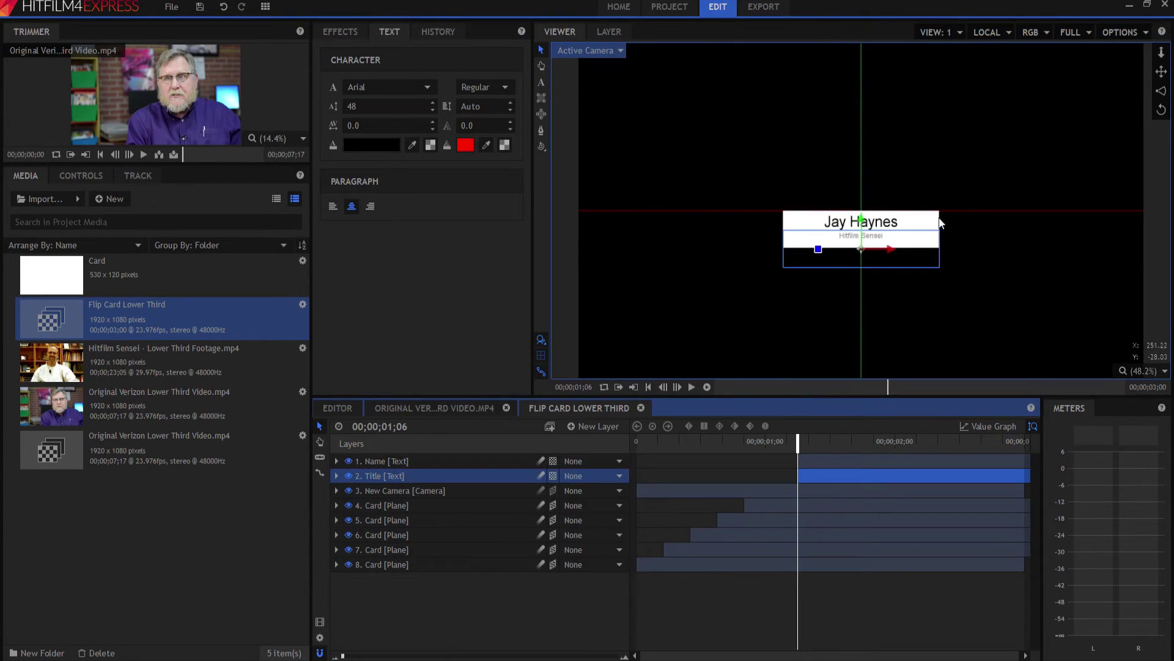
{"action": "scroll", "coordinate": [862, 225], "scroll_direction": "up", "scroll_amount": 3}
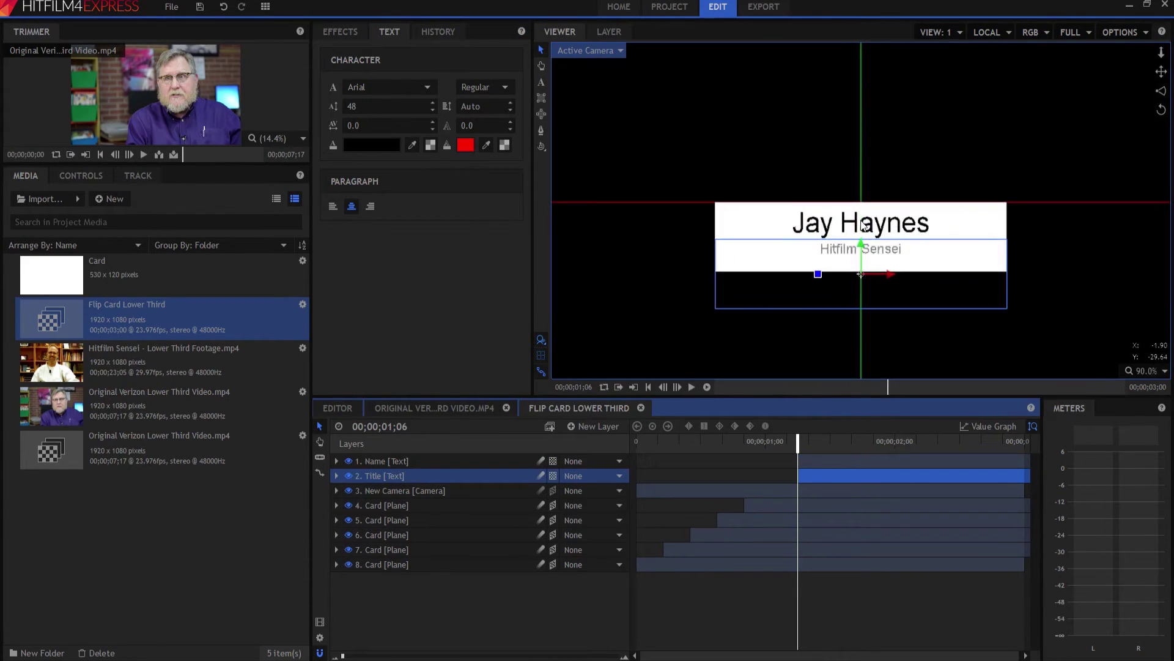
{"action": "left_click_drag", "start_coordinate": [863, 244], "coordinate": [860, 248]}
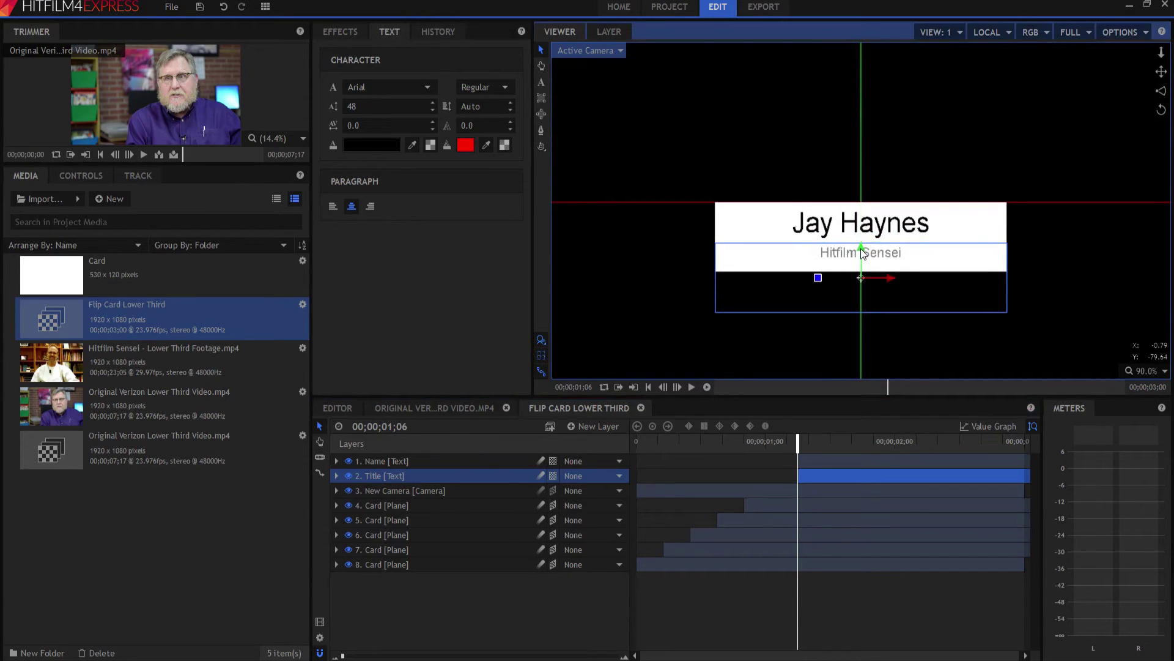
{"action": "left_click", "coordinate": [523, 619]}
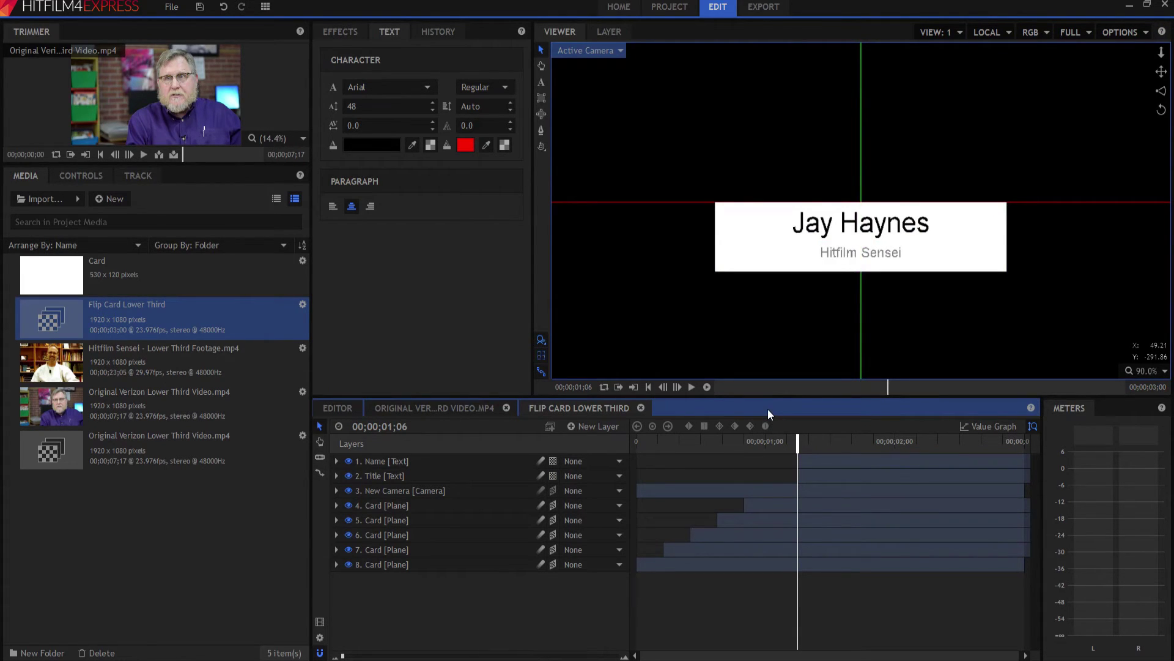
- At 00;00;01;16, add Position keyframes to the Name and Title text layers
{"action": "key", "text": "Right"}
{"action": "key", "text": "Right"}
{"action": "key", "text": "Right"}
{"action": "key", "text": "Right"}
{"action": "key", "text": "Right"}
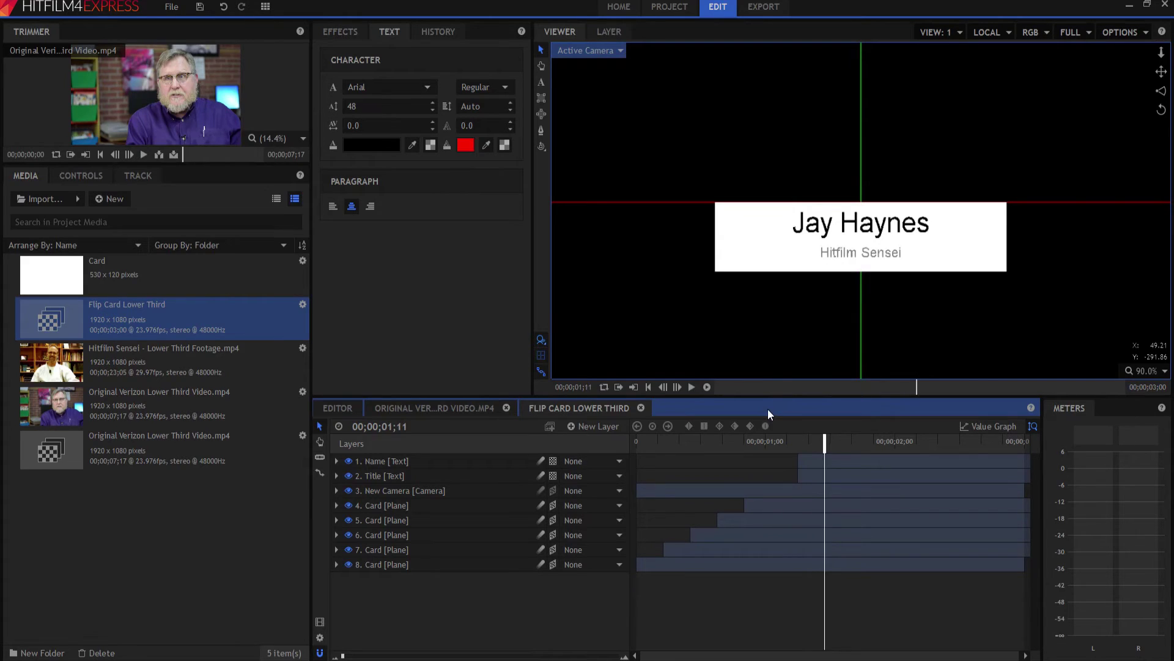
{"action": "key", "text": "Right"}
{"action": "key", "text": "Right"}
{"action": "key", "text": "Right"}
{"action": "key", "text": "Right"}
{"action": "key", "text": "Right"}
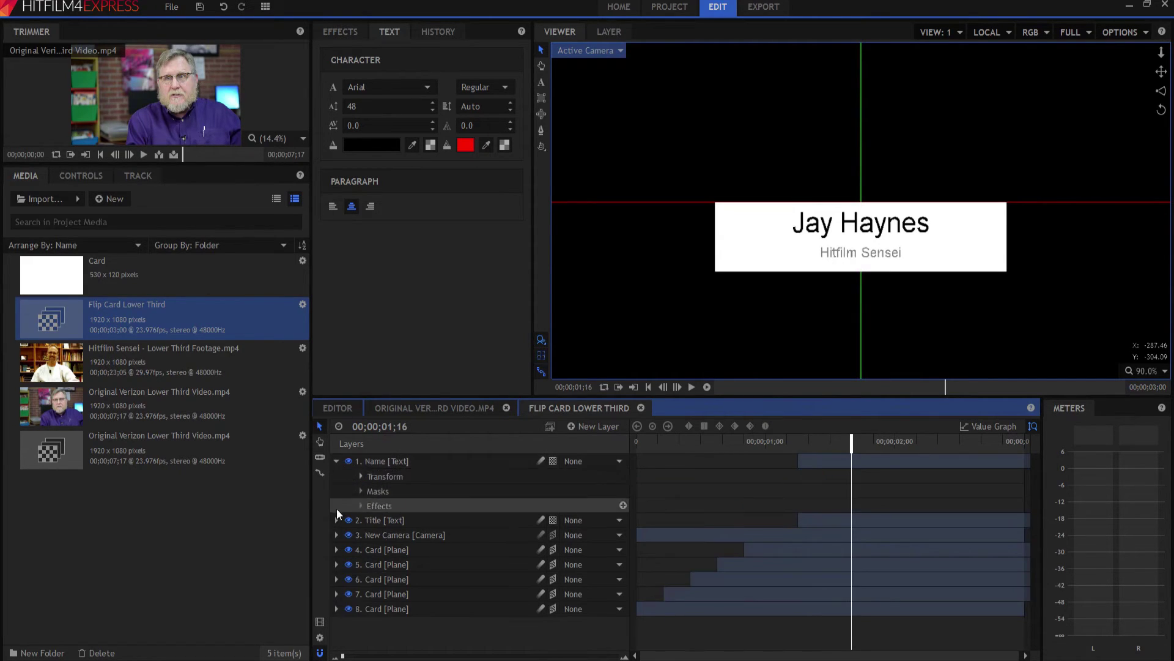
{"action": "left_click", "coordinate": [336, 520]}
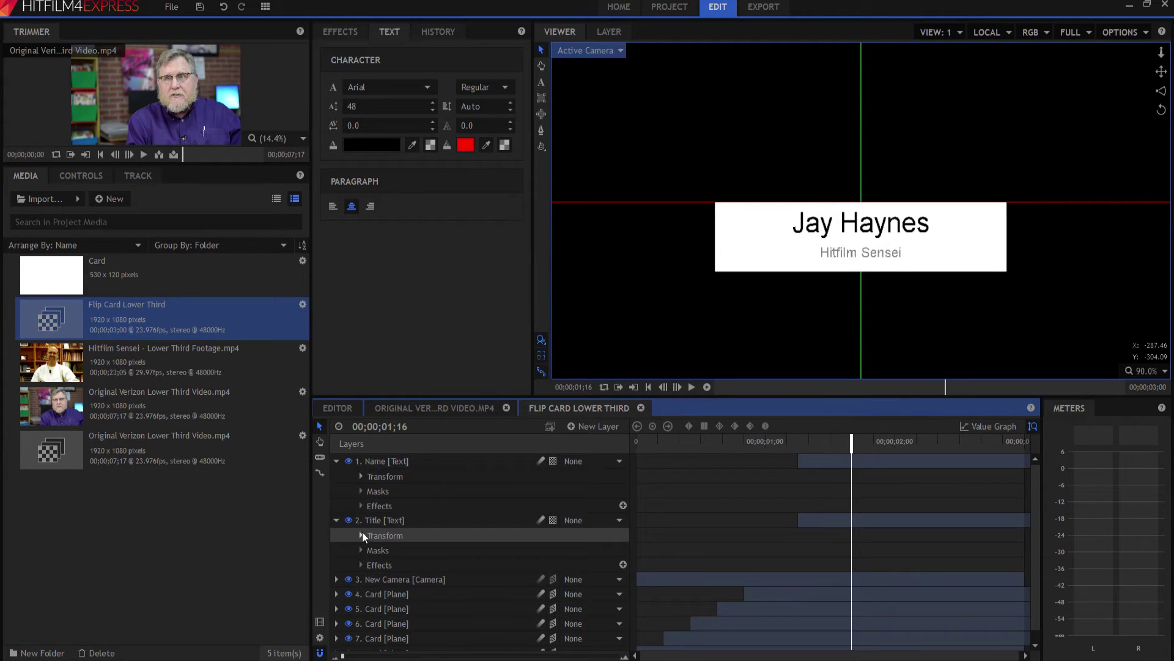
{"action": "left_click", "coordinate": [361, 536]}
{"action": "left_click", "coordinate": [361, 477]}
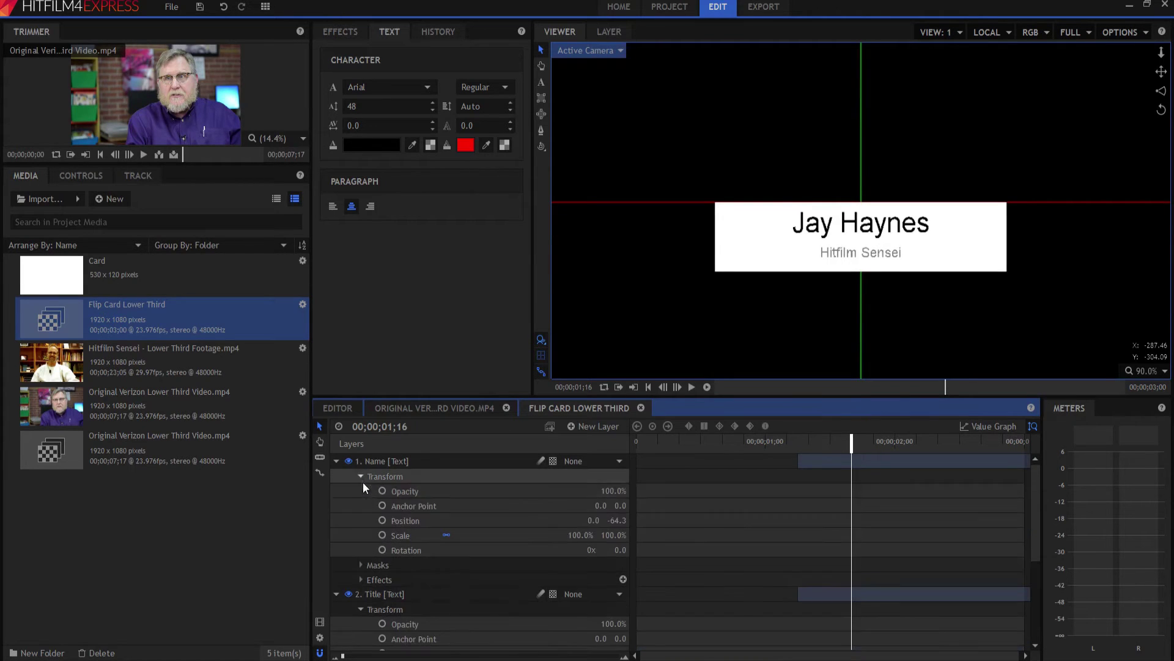
{"action": "left_click", "coordinate": [382, 520]}
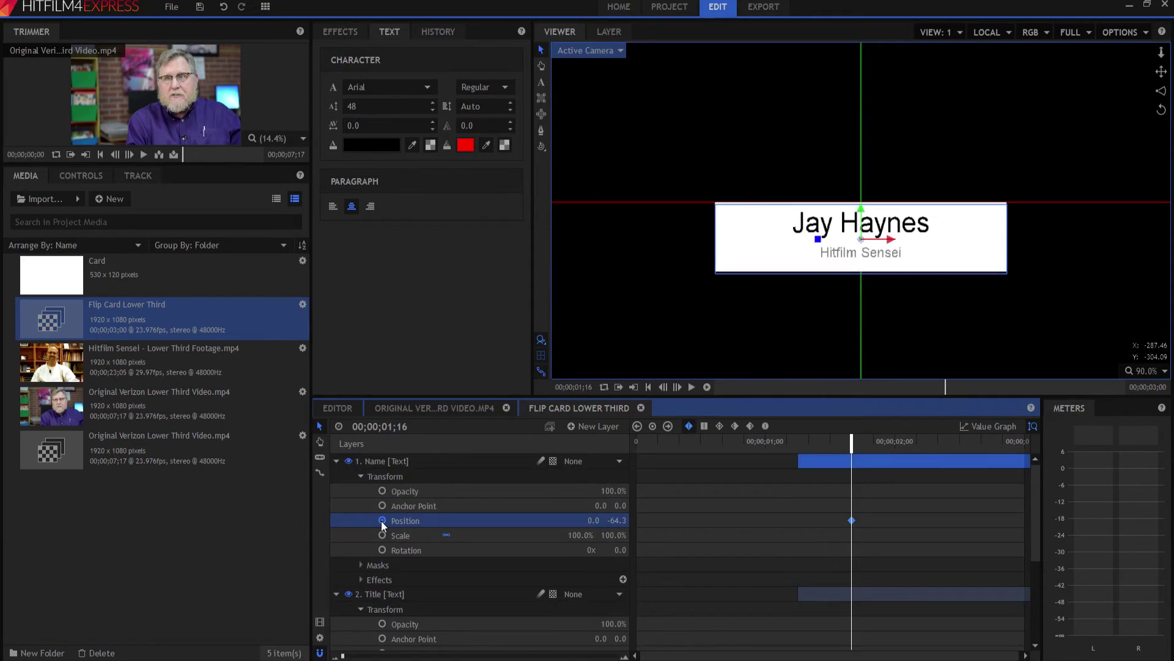
{"action": "scroll", "coordinate": [383, 523], "scroll_direction": "down", "scroll_amount": 1}
{"action": "left_click", "coordinate": [382, 613]}
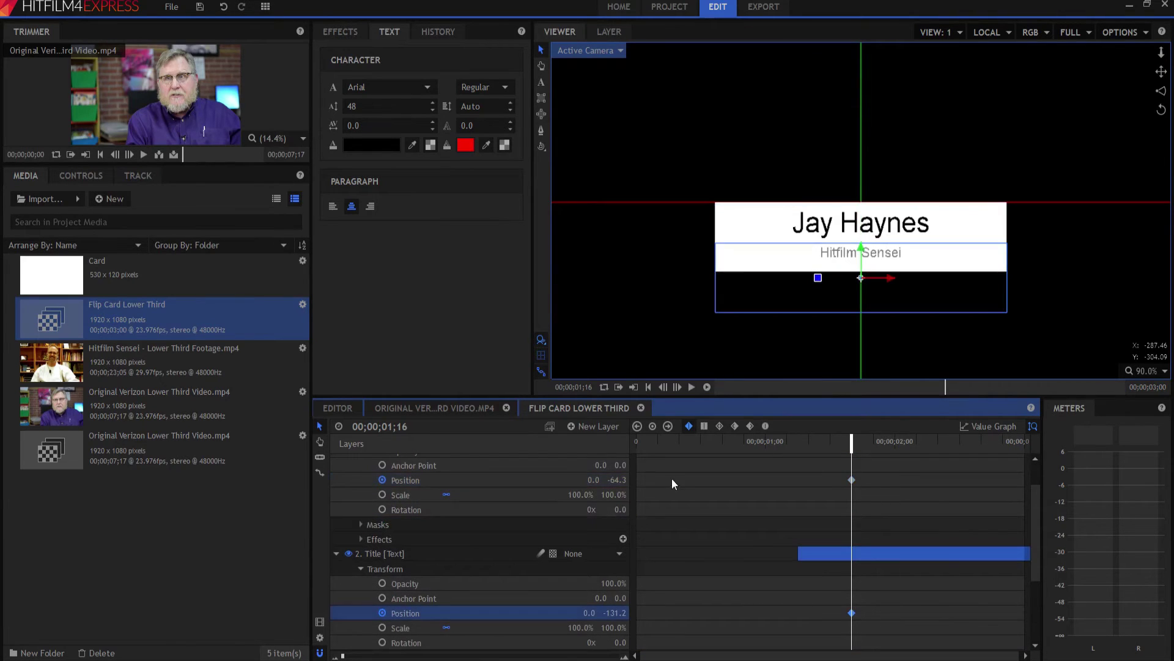
{"action": "left_click_drag", "start_coordinate": [836, 459], "coordinate": [886, 609]}
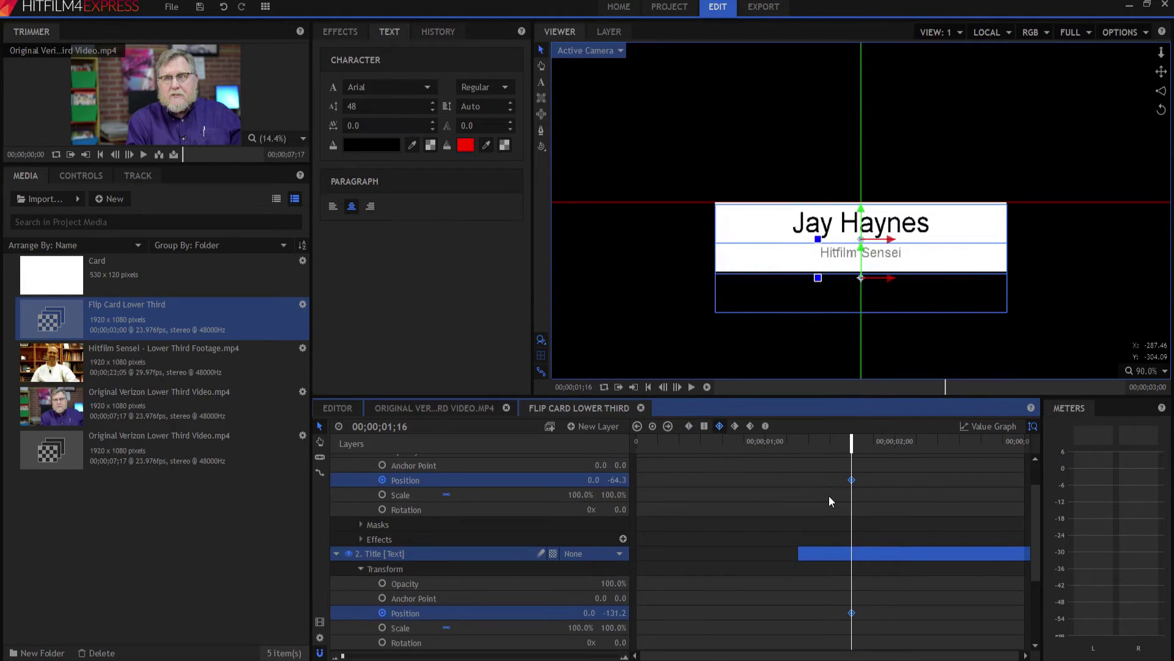
- At 00;00;01;06, raise the name text above the card and change that keyframe's interpolation
{"action": "key", "text": "Left"}
{"action": "key", "text": "Left"}
{"action": "key", "text": "Left"}
{"action": "key", "text": "Left"}
{"action": "key", "text": "Left"}
{"action": "key", "text": "Left"}
{"action": "key", "text": "Left"}
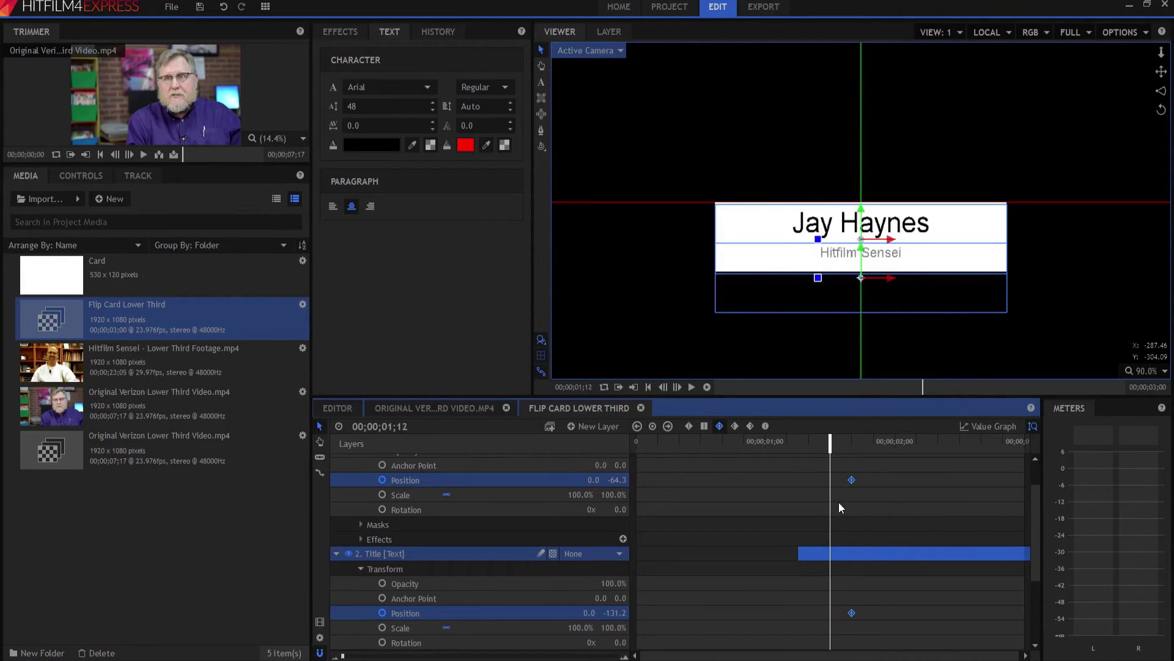
{"action": "key", "text": "Left"}
{"action": "key", "text": "Left"}
{"action": "key", "text": "Left"}
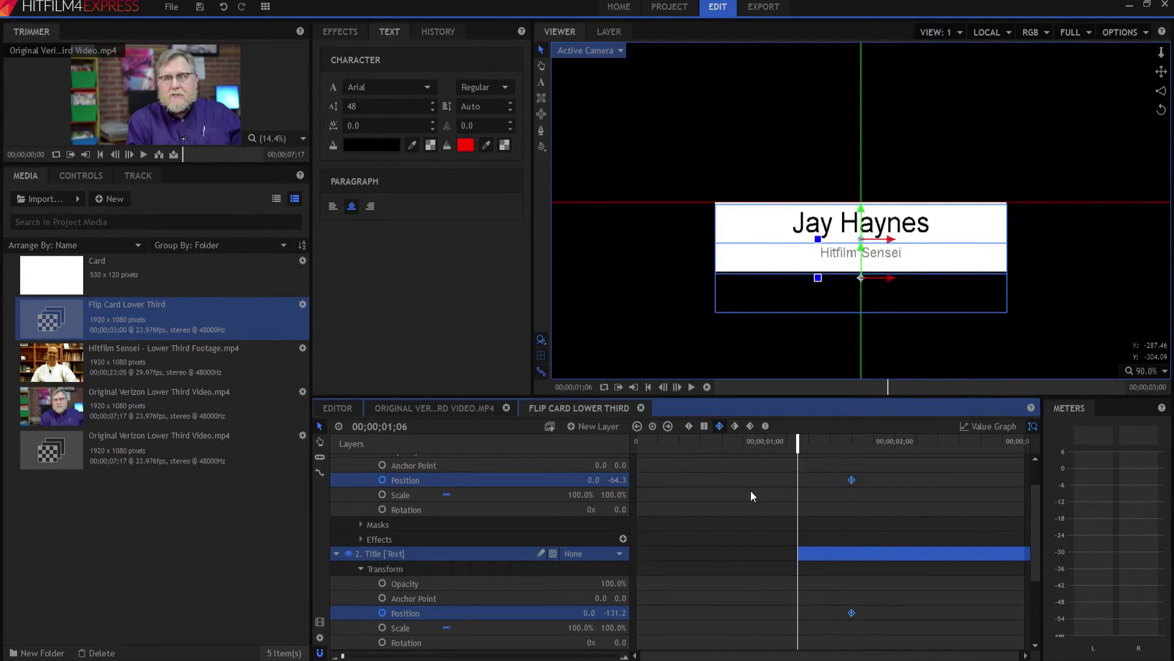
{"action": "scroll", "coordinate": [428, 505], "scroll_direction": "up", "scroll_amount": 2}
{"action": "left_click", "coordinate": [416, 519]}
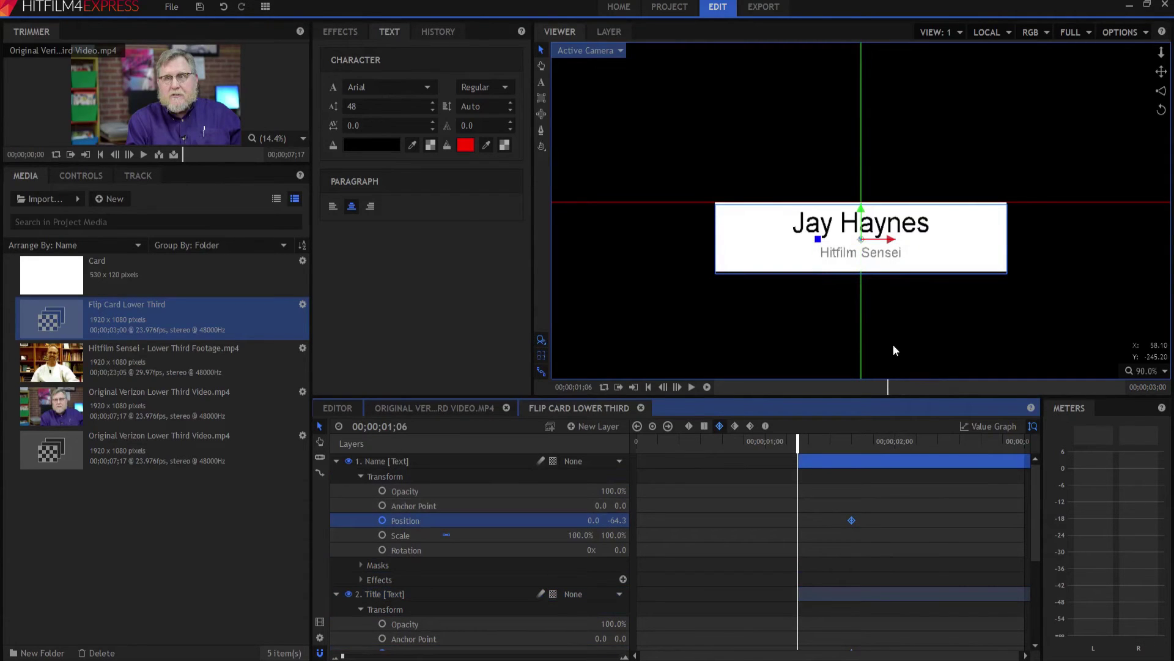
{"action": "left_click", "coordinate": [863, 212]}
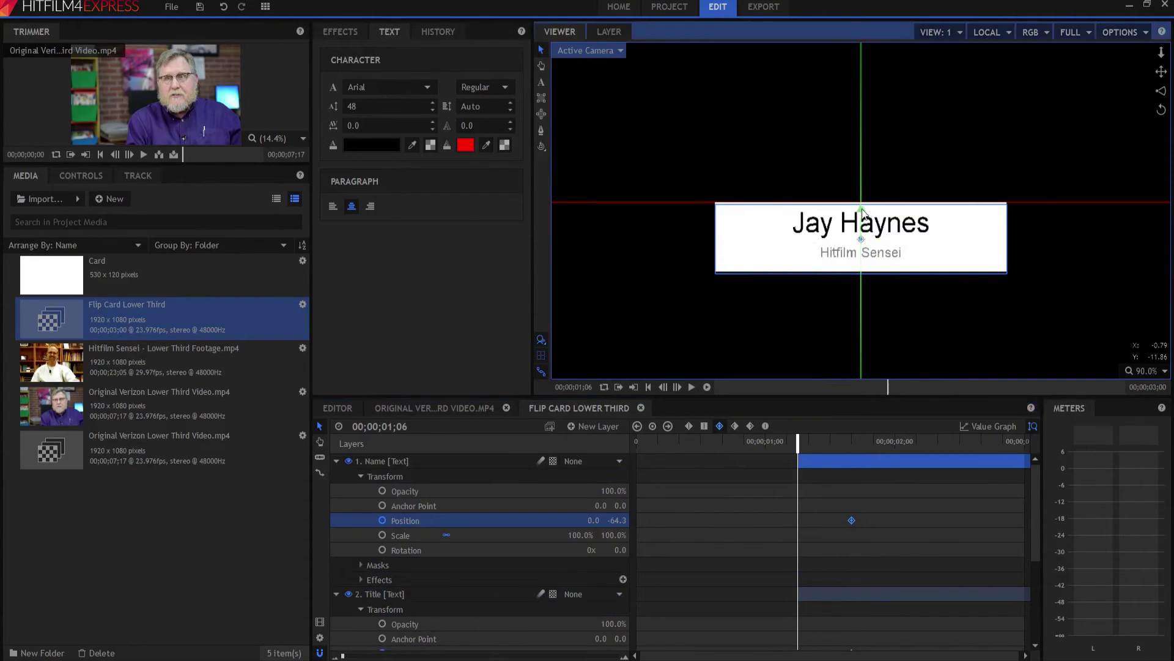
{"action": "left_click_drag", "start_coordinate": [862, 212], "coordinate": [859, 51]}
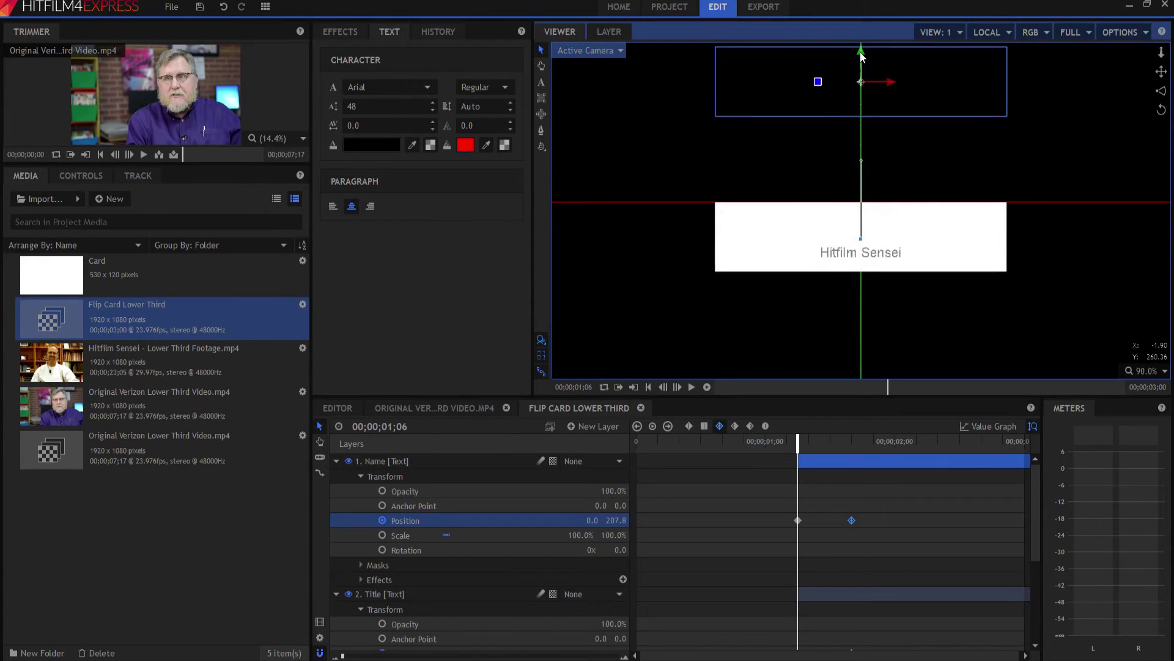
{"action": "left_click", "coordinate": [798, 521]}
{"action": "left_click", "coordinate": [719, 426]}
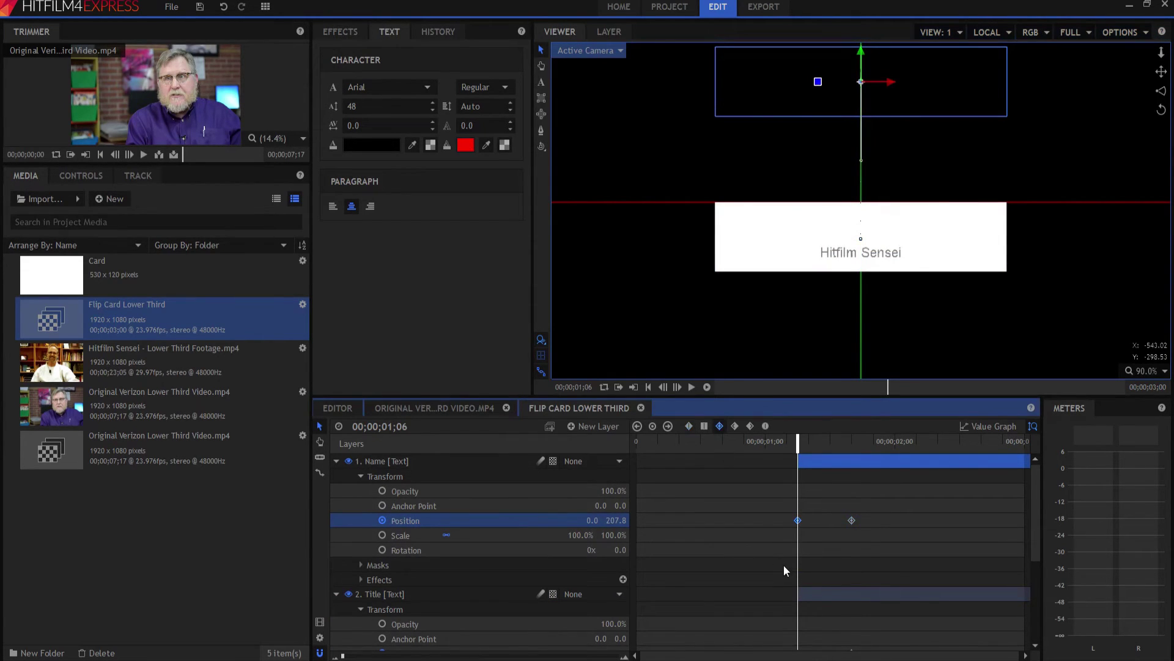
- Raise the title text to the card's top edge at 01;06 and set its keyframe interpolation
{"action": "scroll", "coordinate": [780, 565], "scroll_direction": "down", "scroll_amount": 1}
{"action": "left_click", "coordinate": [417, 624]}
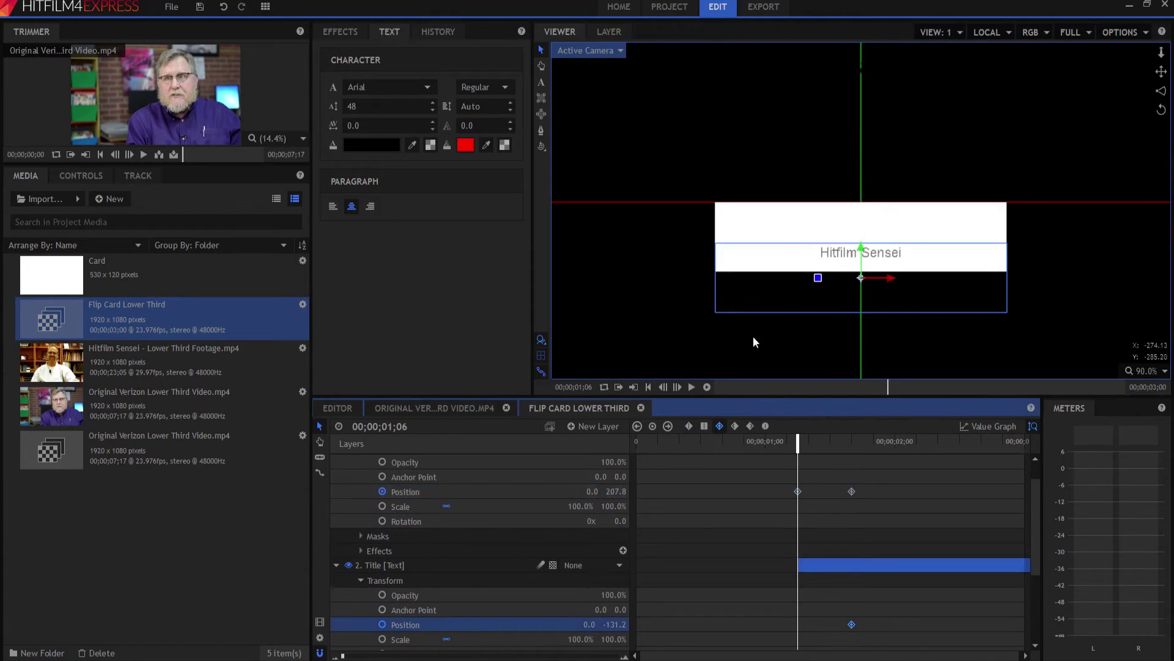
{"action": "left_click_drag", "start_coordinate": [862, 260], "coordinate": [859, 186]}
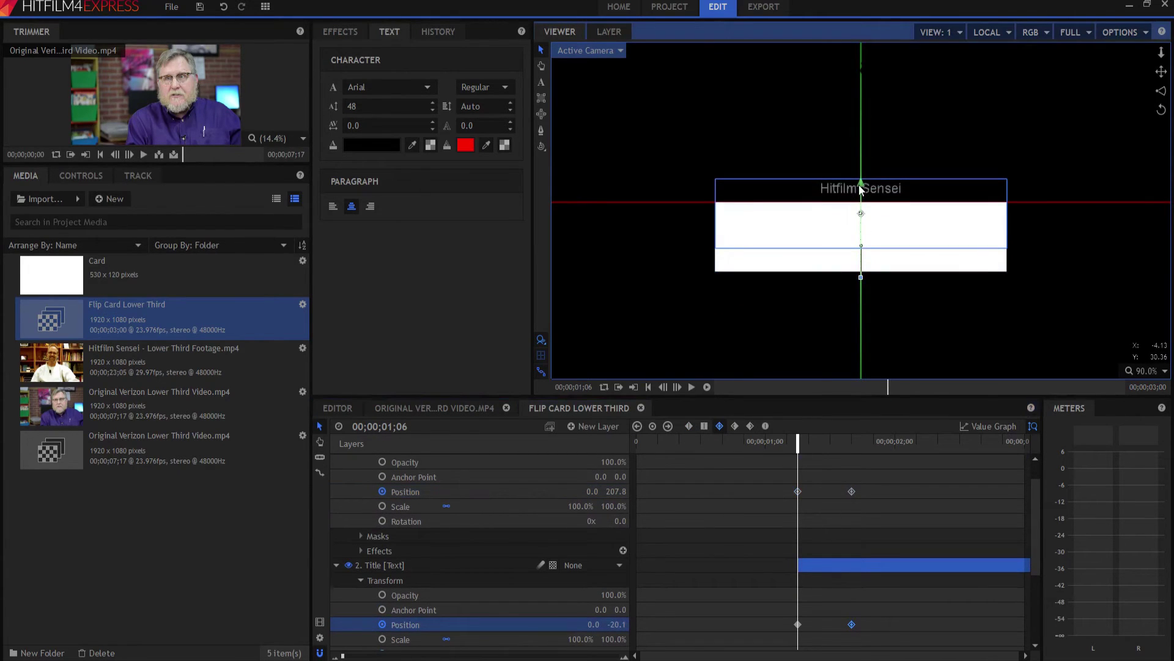
{"action": "left_click", "coordinate": [799, 624]}
{"action": "left_click", "coordinate": [721, 425]}
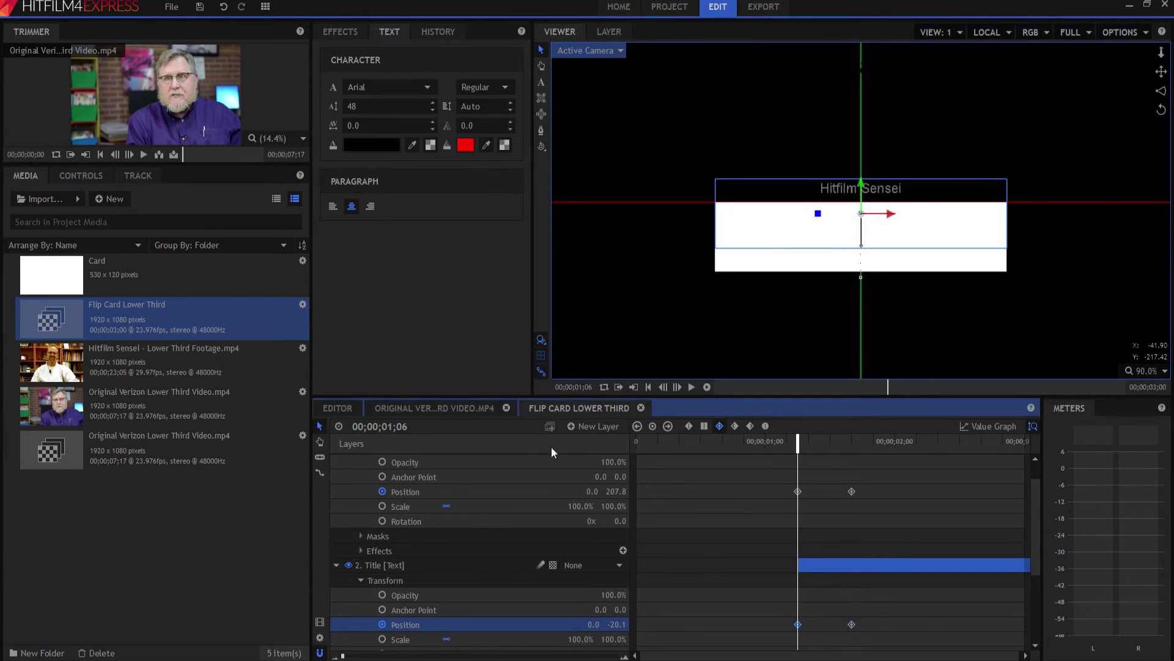
{"action": "scroll", "coordinate": [441, 555], "scroll_direction": "up", "scroll_amount": 1}
{"action": "left_click", "coordinate": [336, 462]}
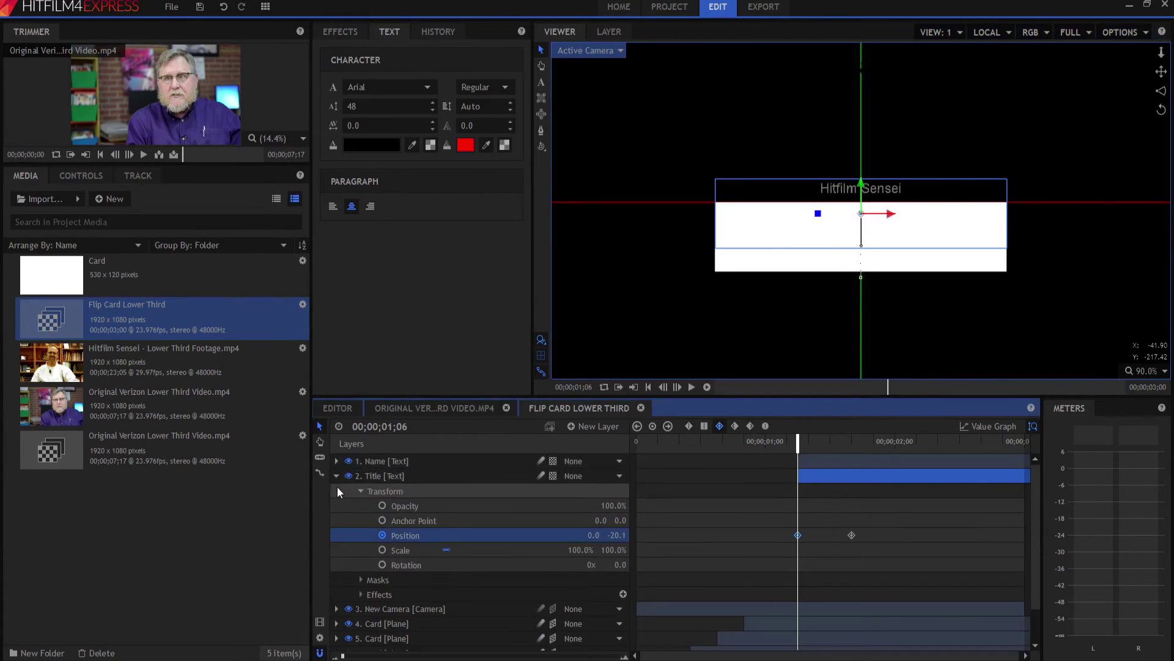
{"action": "left_click", "coordinate": [336, 476]}
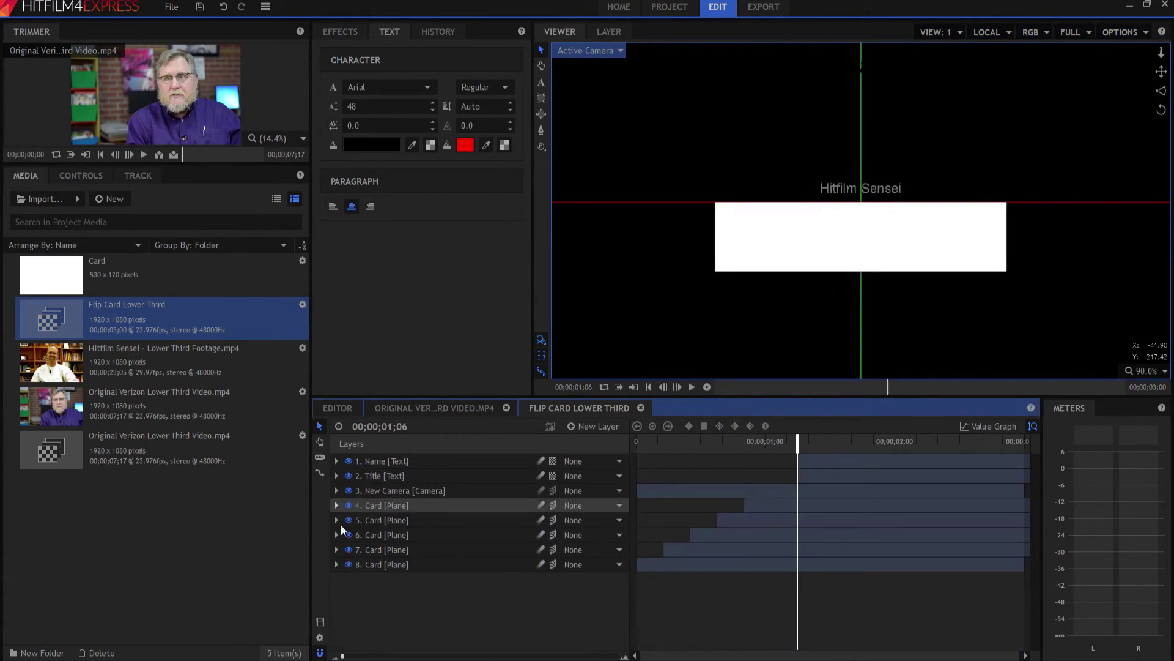
{"action": "left_click", "coordinate": [728, 442]}
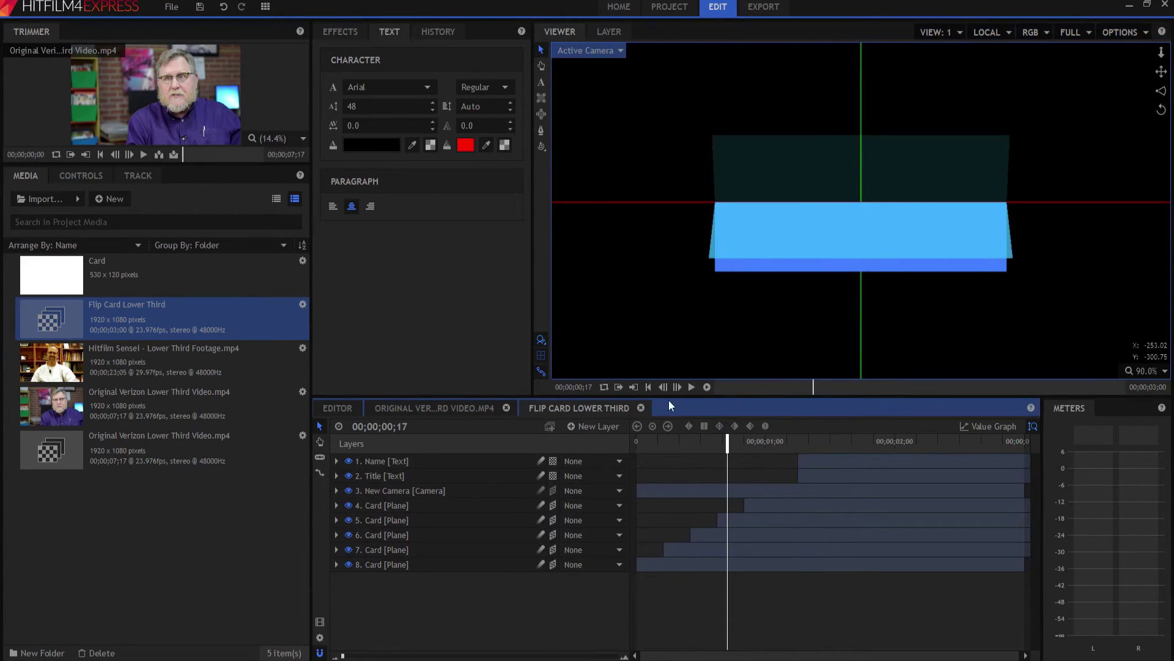
- Play and step frame by frame through the flip around 01;09, then go to the editor and select the footage
{"action": "left_click", "coordinate": [692, 388]}
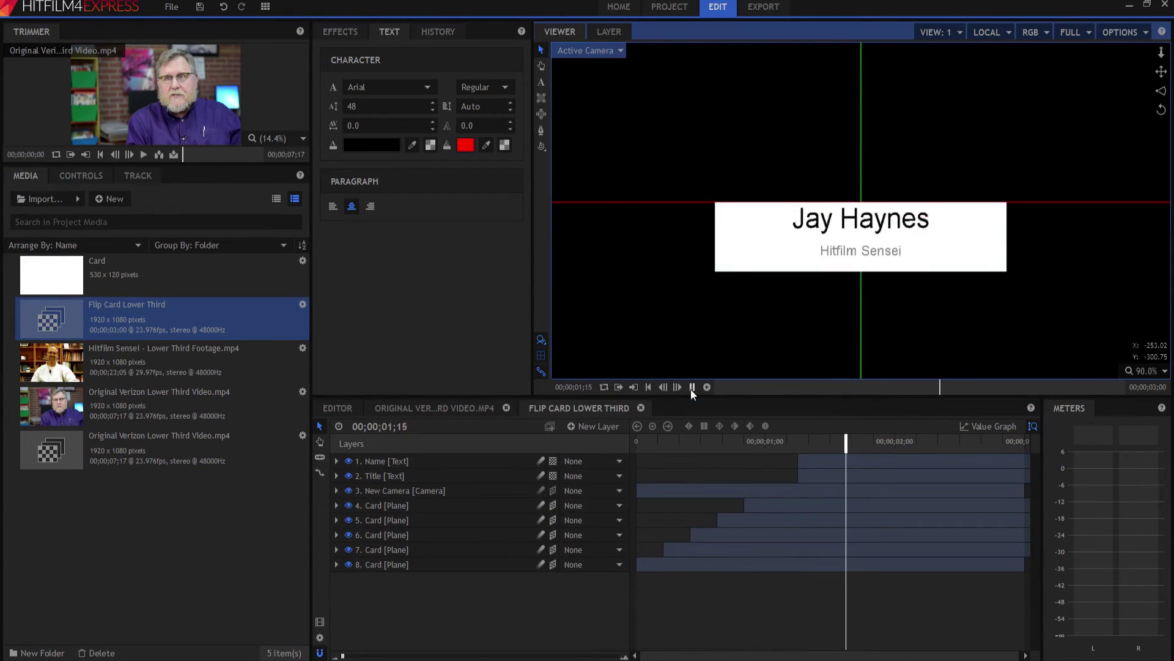
{"action": "left_click", "coordinate": [692, 387]}
{"action": "left_click", "coordinate": [815, 443]}
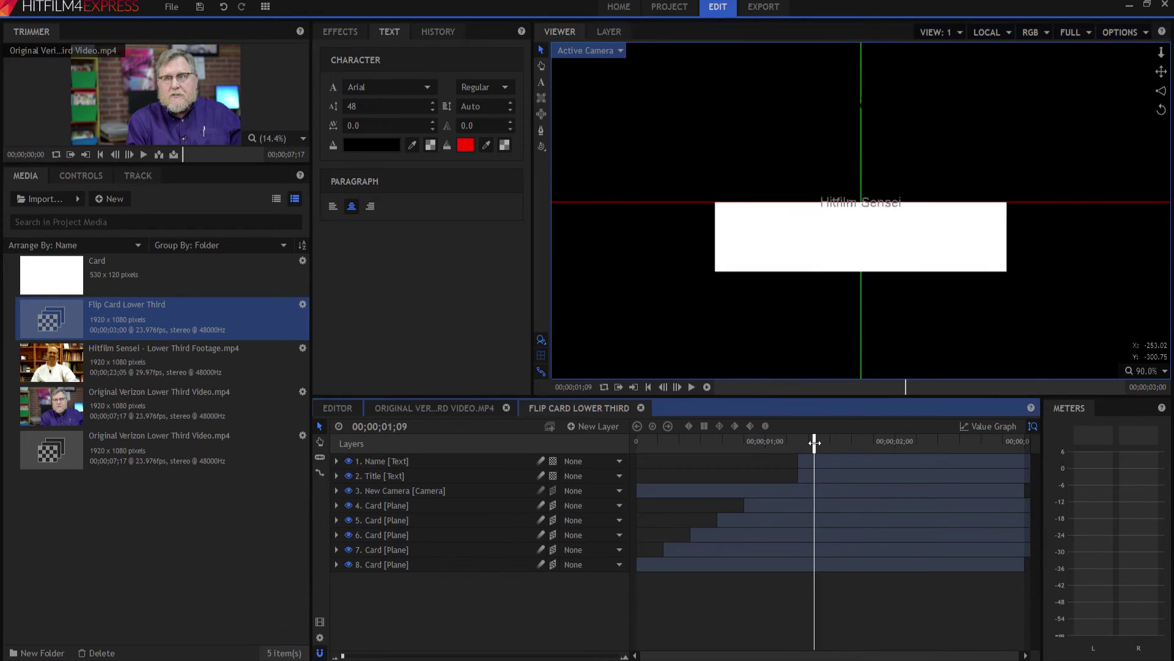
{"action": "key", "text": "Right"}
{"action": "key", "text": "Right"}
{"action": "key", "text": "Right"}
{"action": "key", "text": "Right"}
{"action": "key", "text": "Right"}
{"action": "key", "text": "Right"}
{"action": "key", "text": "Right"}
{"action": "key", "text": "Right"}
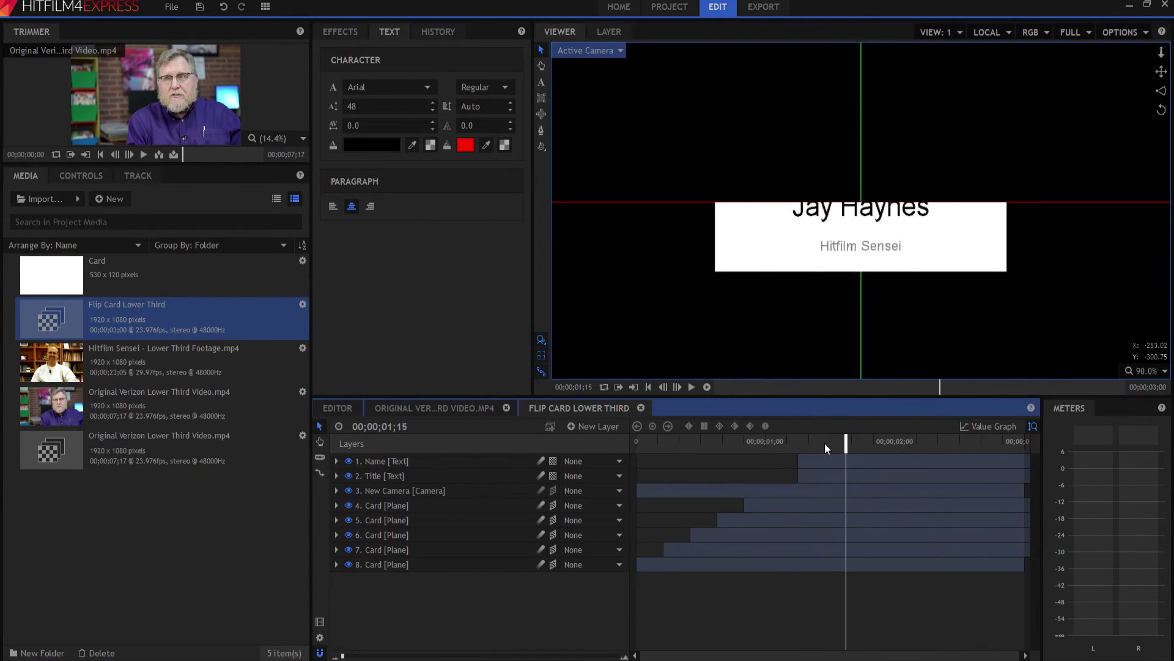
{"action": "key", "text": "Right"}
{"action": "key", "text": "Right"}
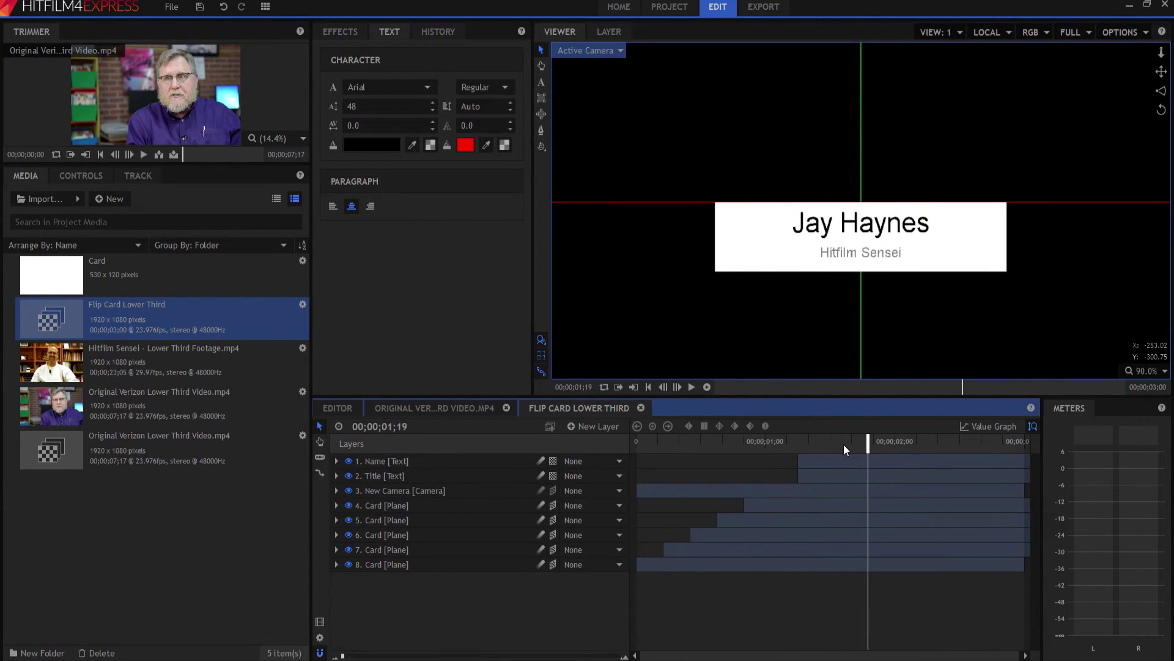
{"action": "key", "text": "Left"}
{"action": "key", "text": "Left"}
{"action": "key", "text": "Left"}
{"action": "key", "text": "Left"}
{"action": "key", "text": "Left"}
{"action": "key", "text": "Left"}
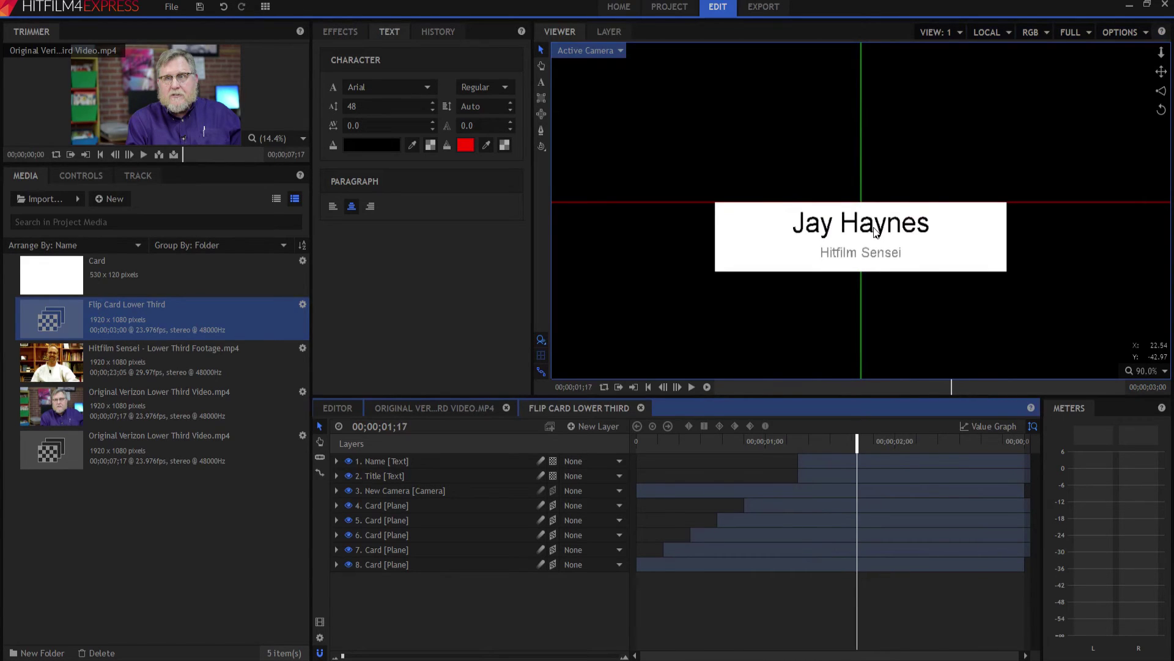
{"action": "key", "text": "Left"}
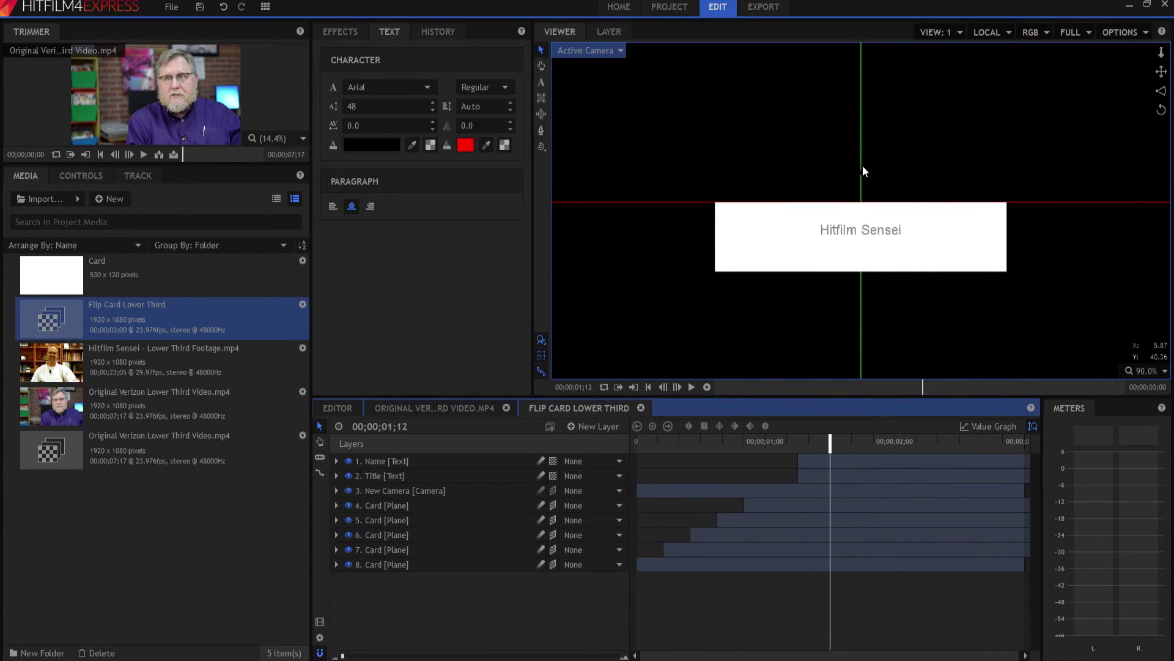
{"action": "key", "text": "Left"}
{"action": "key", "text": "Left"}
{"action": "key", "text": "Left"}
{"action": "key", "text": "Left"}
{"action": "key", "text": "Left"}
{"action": "key", "text": "Left"}
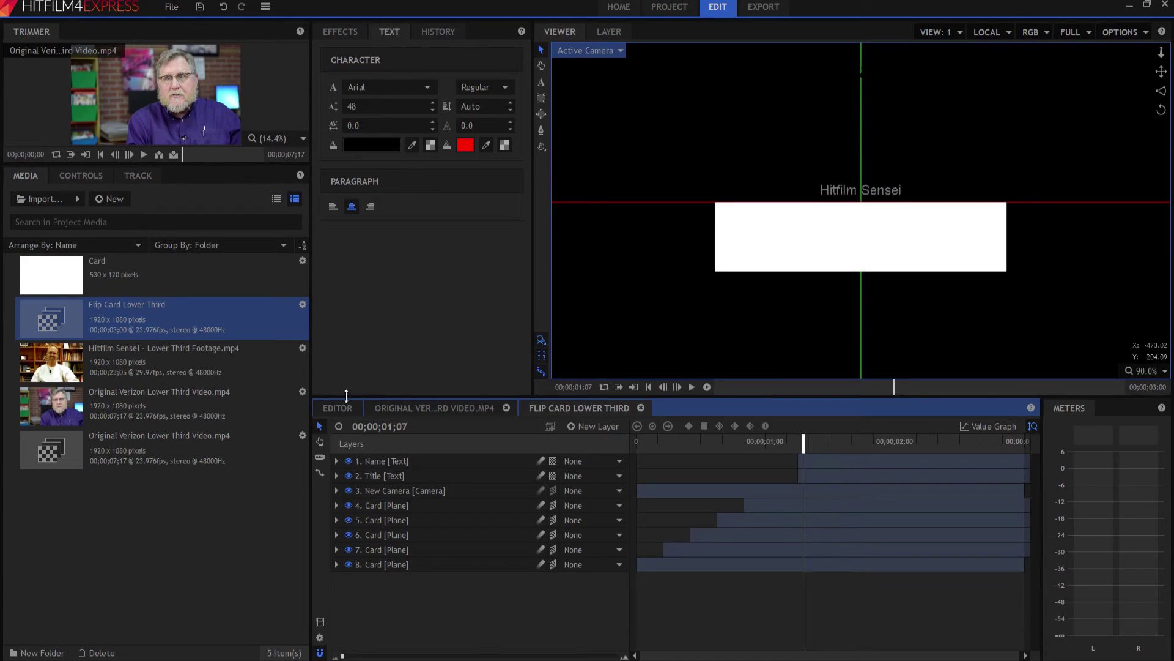
{"action": "left_click", "coordinate": [337, 409]}
{"action": "left_click", "coordinate": [58, 361]}
- Place the Hitfilm Sensei footage on Video 1 and the Flip Card Lower Third on Video 2, then play
{"action": "left_click_drag", "start_coordinate": [58, 361], "coordinate": [463, 552]}
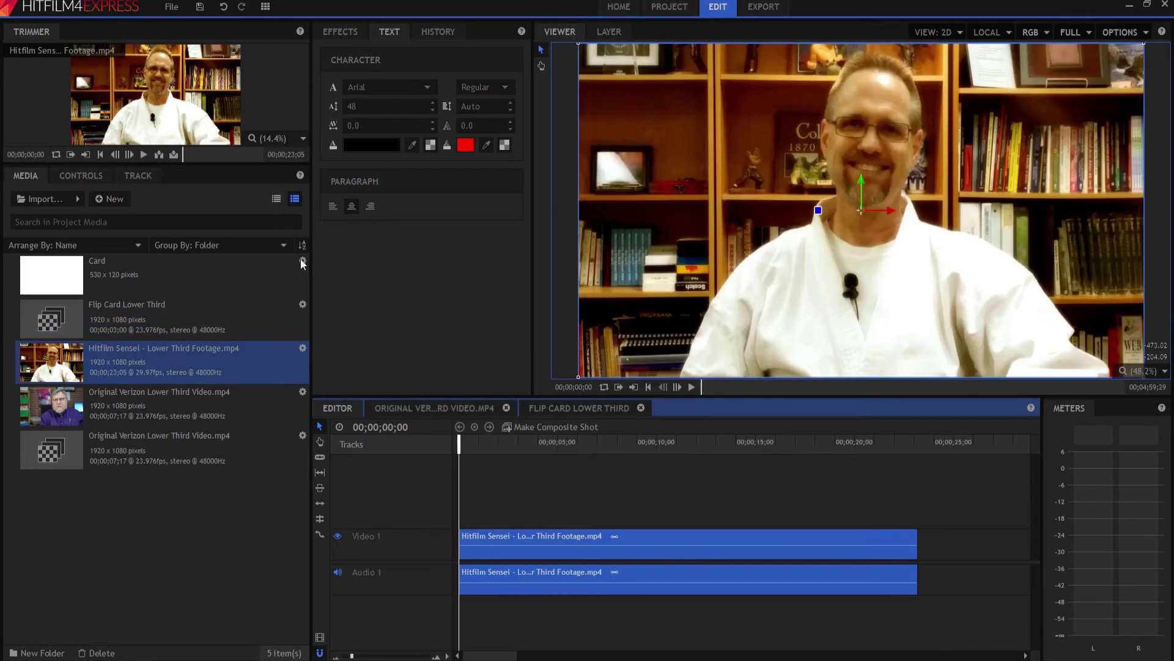
{"action": "left_click_drag", "start_coordinate": [64, 324], "coordinate": [461, 518]}
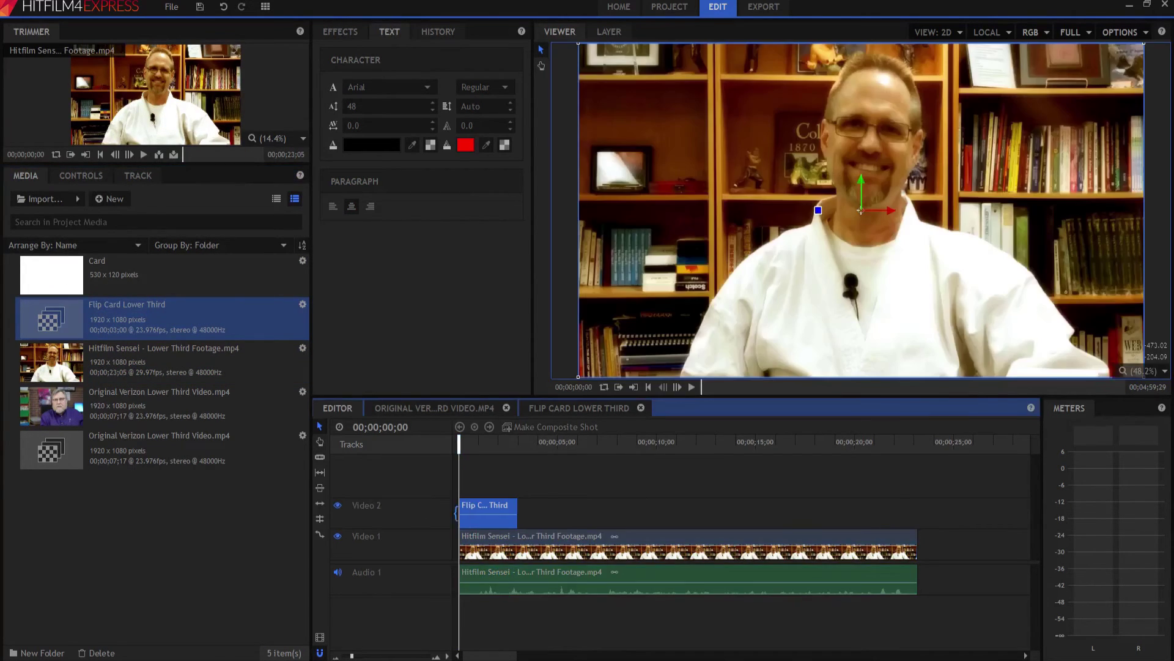
{"action": "left_click", "coordinate": [692, 388]}
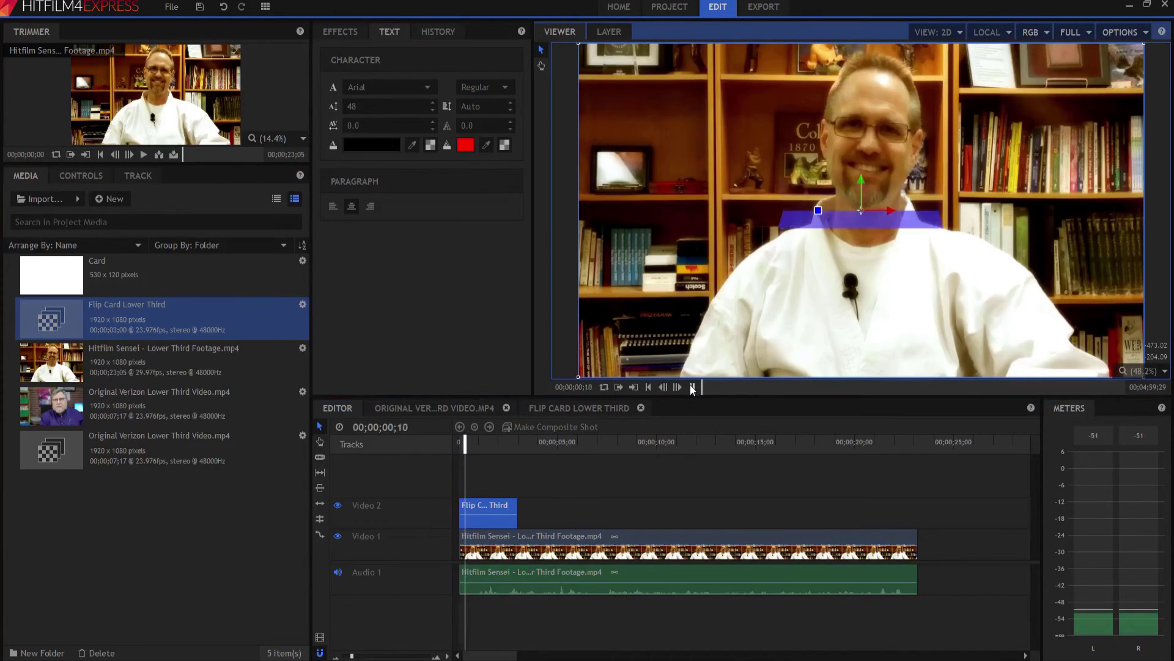
{"action": "left_click", "coordinate": [691, 387]}
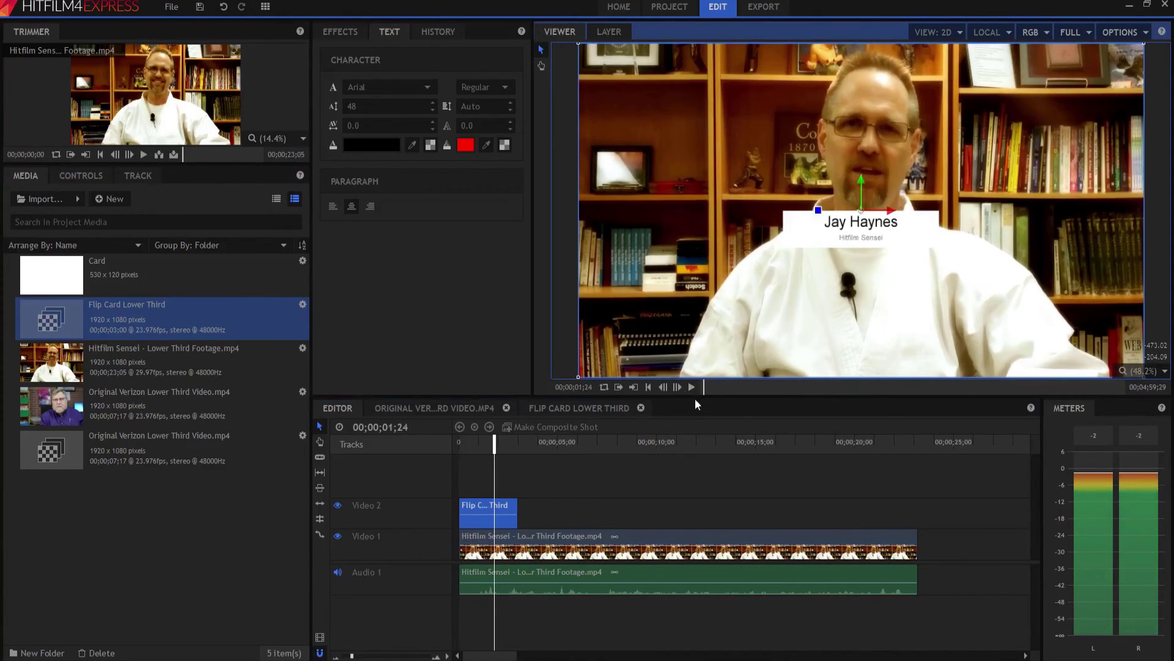
- Step back through the card flip, check the reference video, and reopen the Flip Card composite
{"action": "double_click", "coordinate": [664, 388]}
{"action": "double_click", "coordinate": [664, 388]}
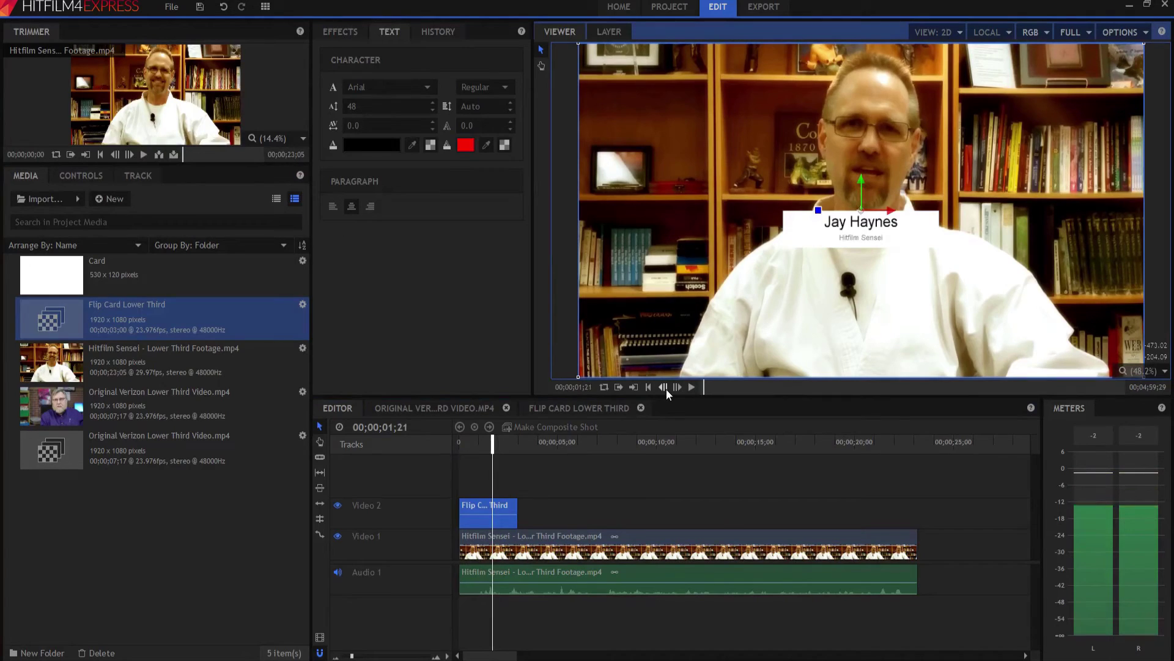
{"action": "double_click", "coordinate": [665, 387]}
{"action": "double_click", "coordinate": [664, 387]}
{"action": "double_click", "coordinate": [664, 387]}
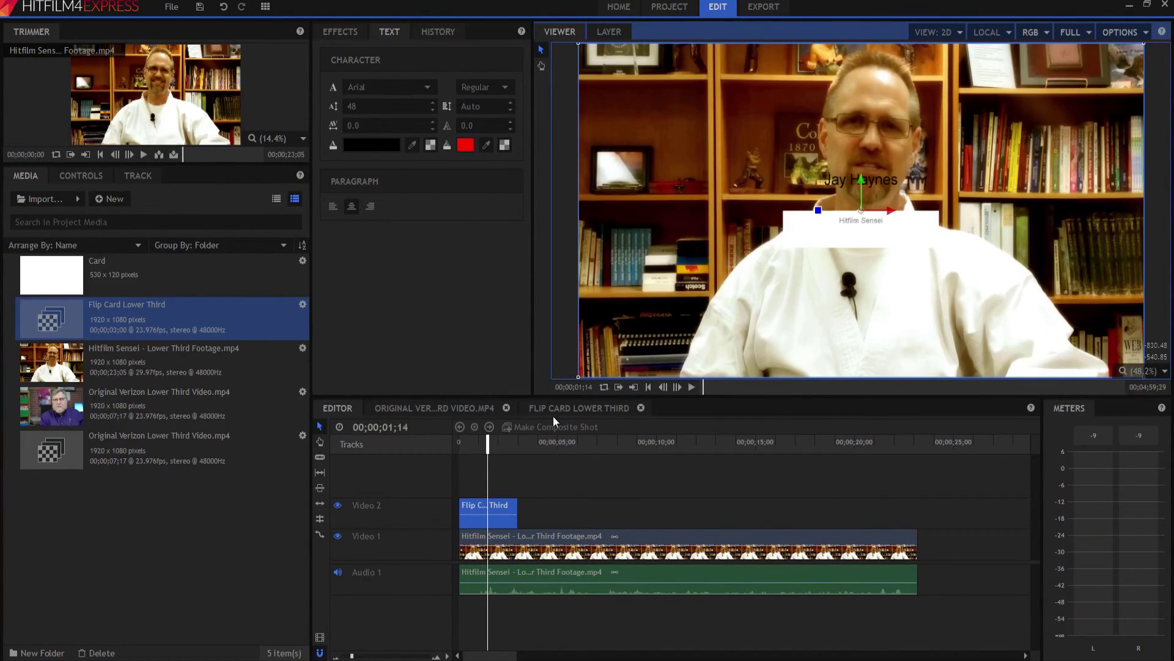
{"action": "left_click", "coordinate": [461, 408]}
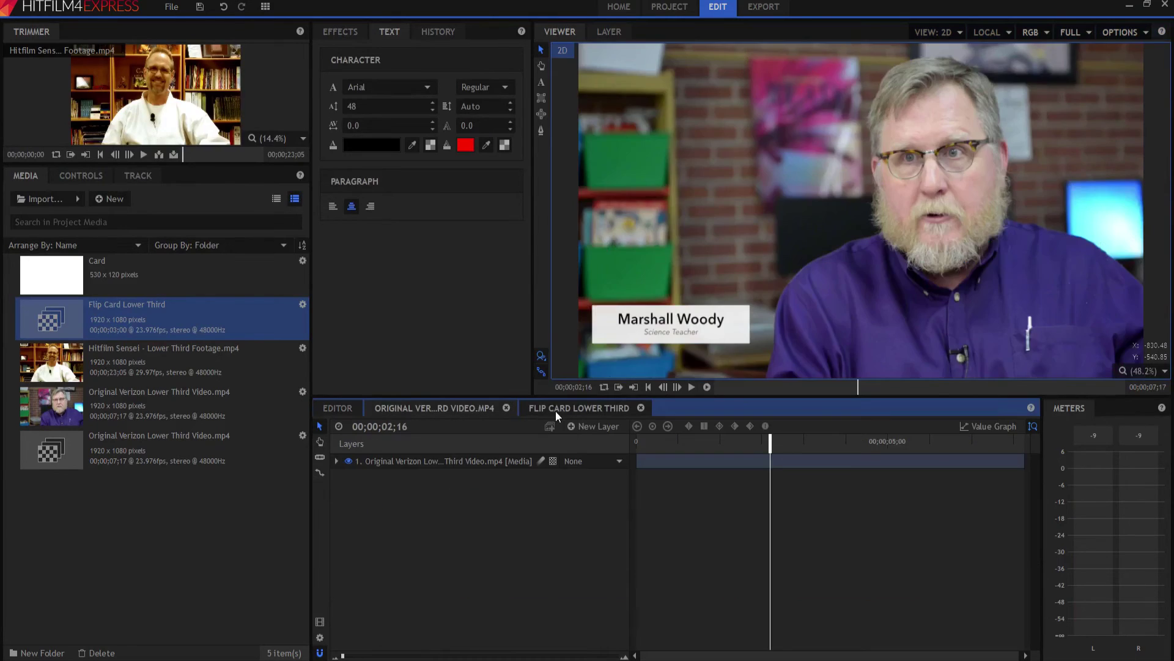
{"action": "left_click", "coordinate": [556, 409]}
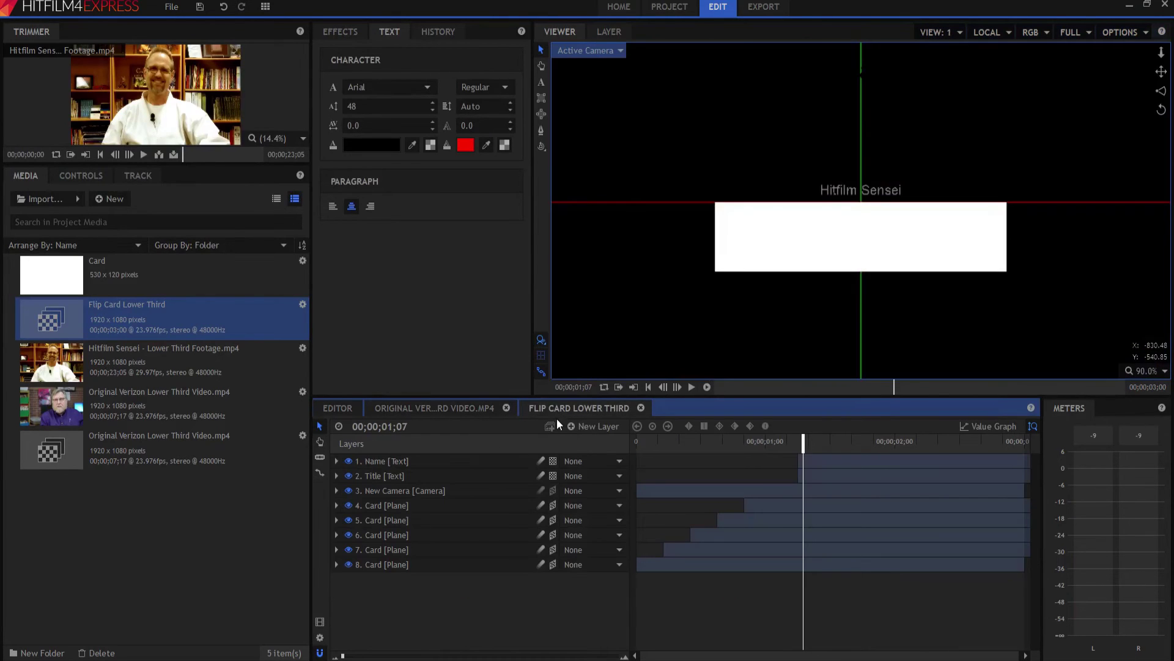
- At the Name layer's final keyframe, draw a rectangle mask over the card and keyframe its Position
{"action": "left_click", "coordinate": [383, 466]}
{"action": "left_click", "coordinate": [337, 463]}
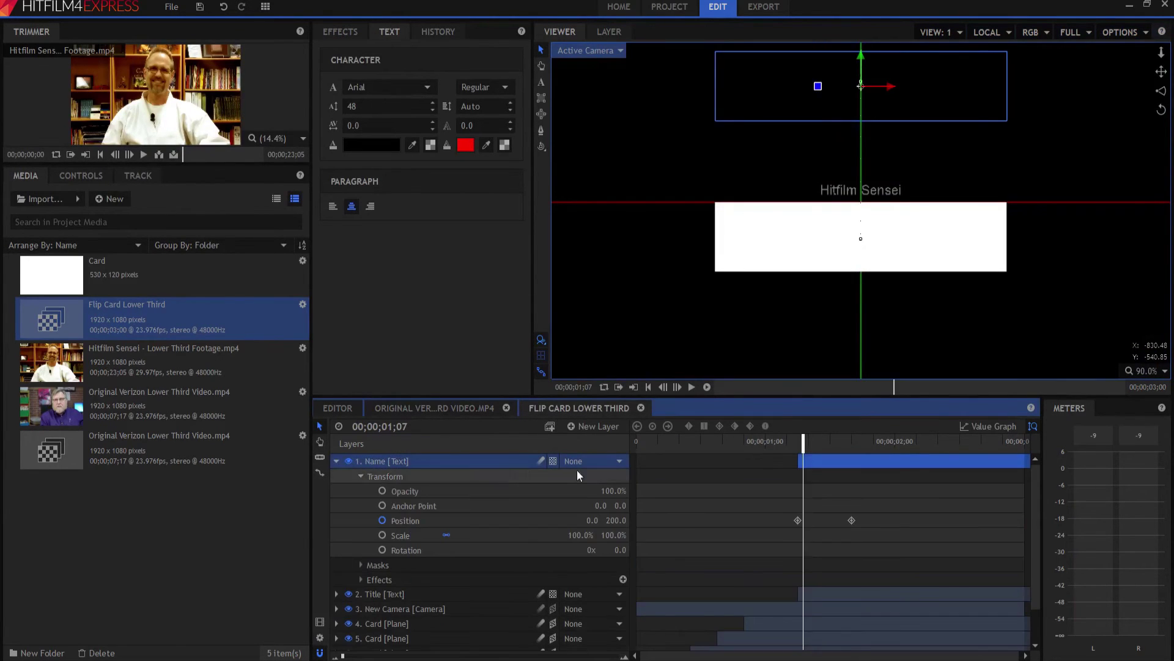
{"action": "double_click", "coordinate": [852, 520]}
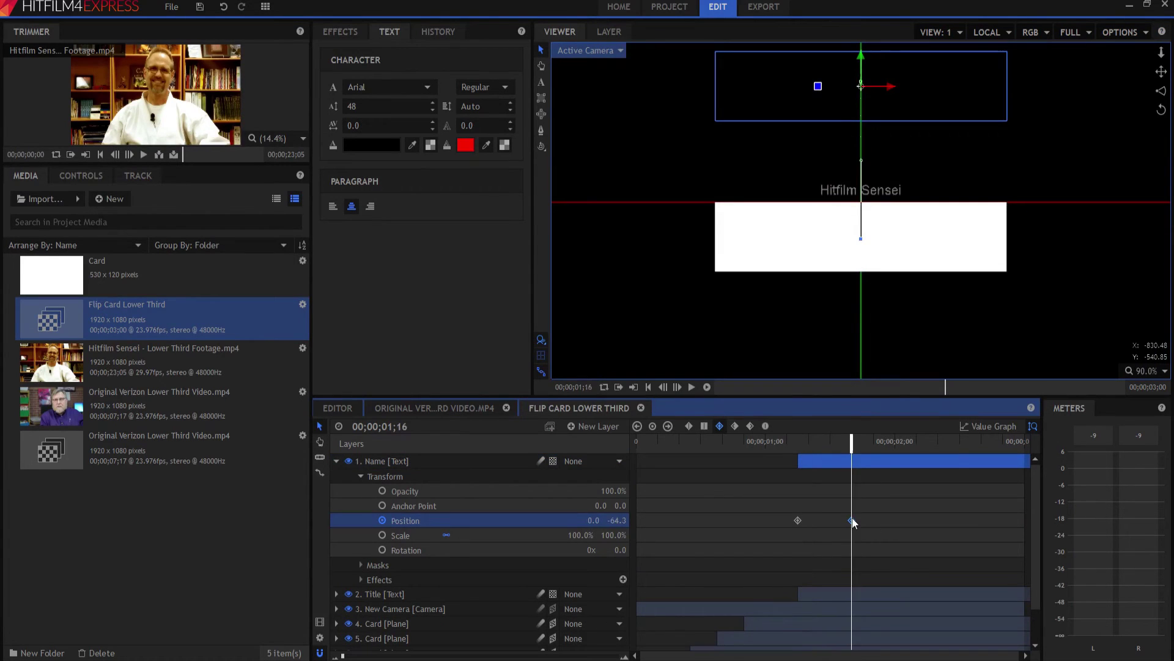
{"action": "left_click", "coordinate": [541, 99]}
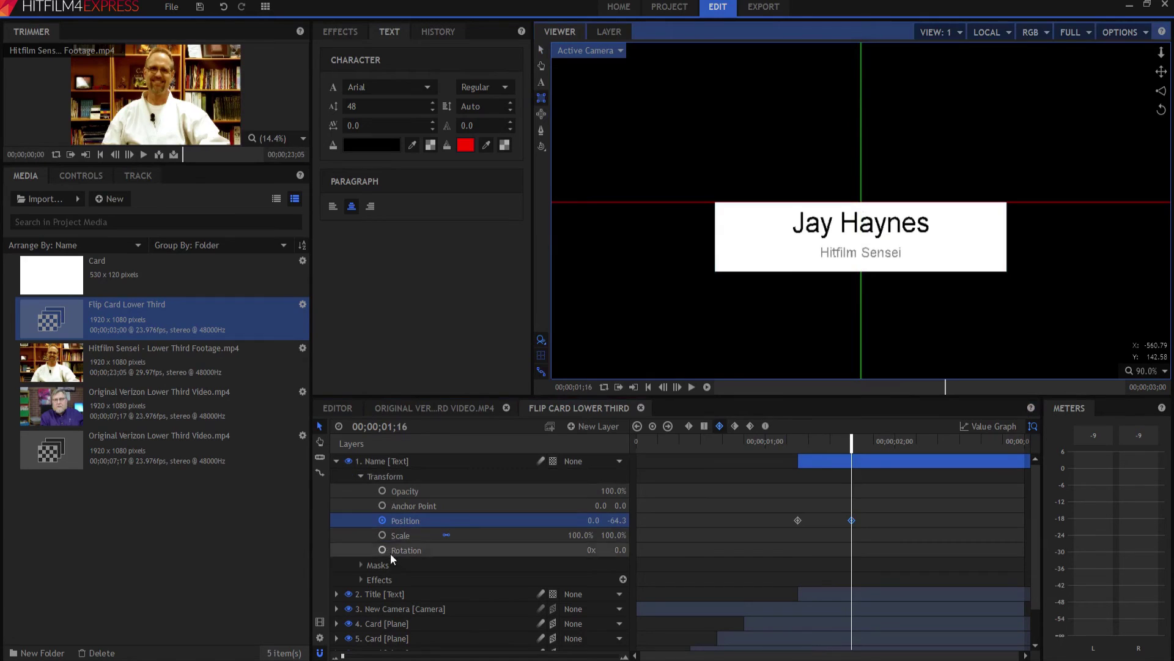
{"action": "left_click", "coordinate": [388, 564]}
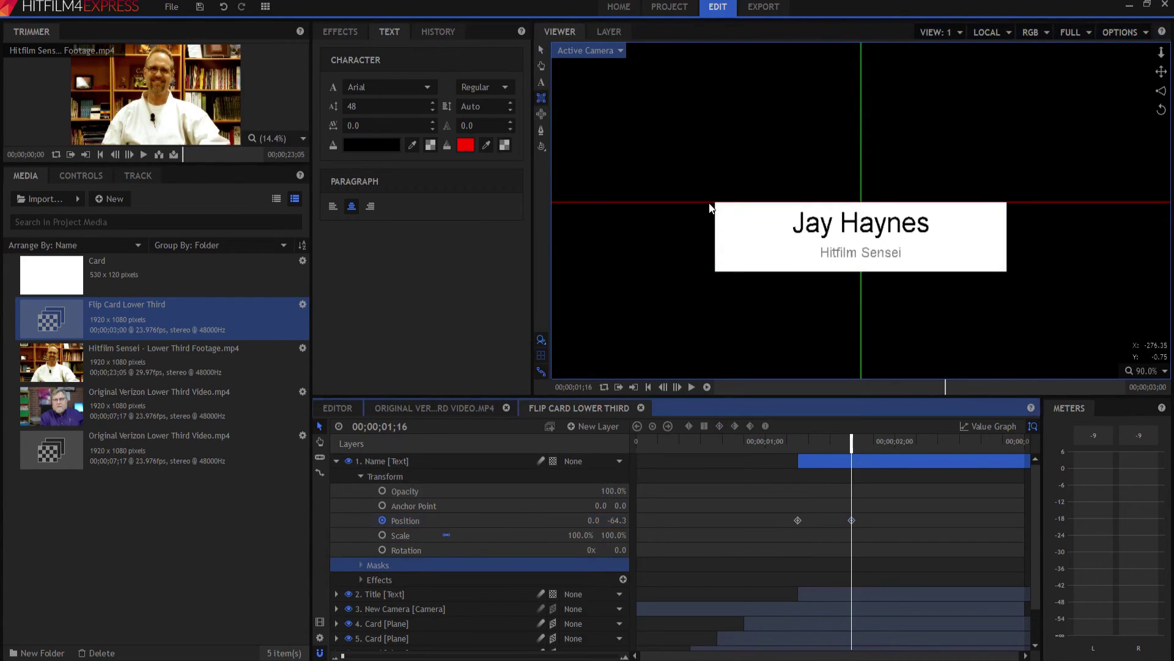
{"action": "left_click_drag", "start_coordinate": [709, 205], "coordinate": [1019, 292]}
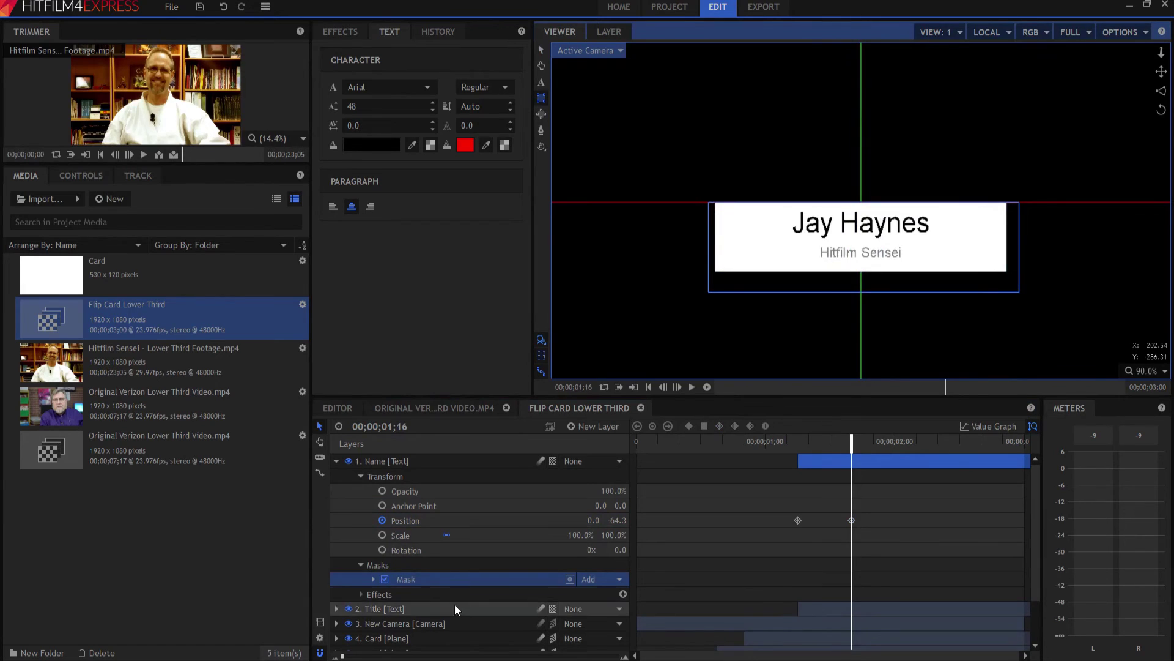
{"action": "left_click", "coordinate": [375, 578]}
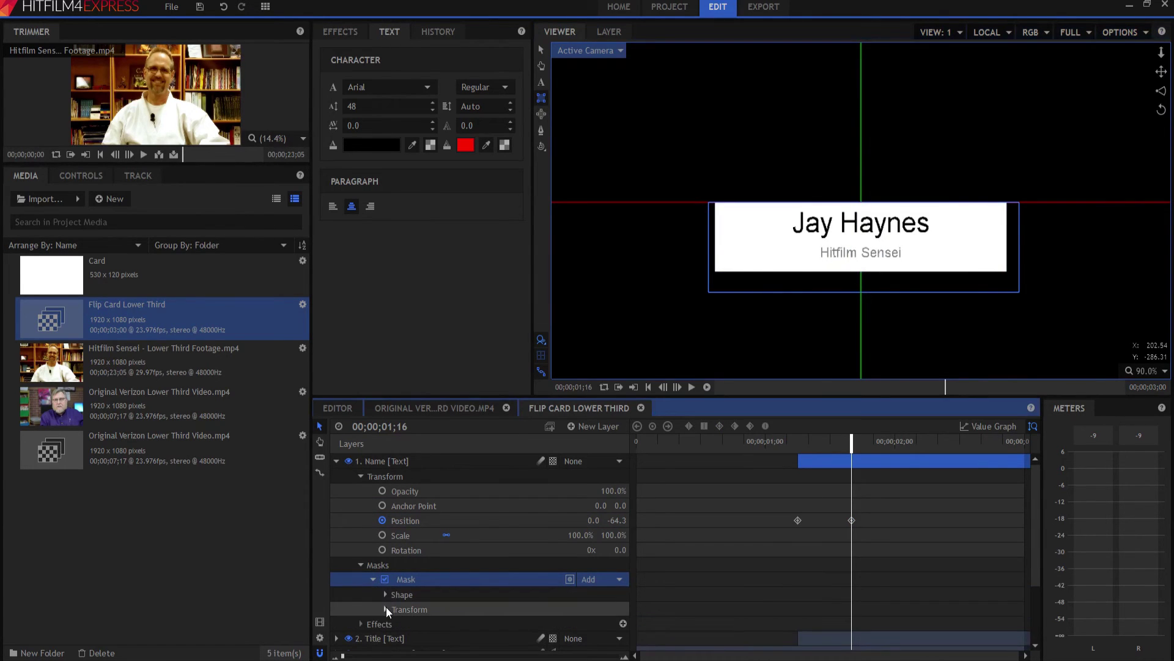
{"action": "left_click", "coordinate": [386, 608]}
{"action": "left_click", "coordinate": [407, 587]}
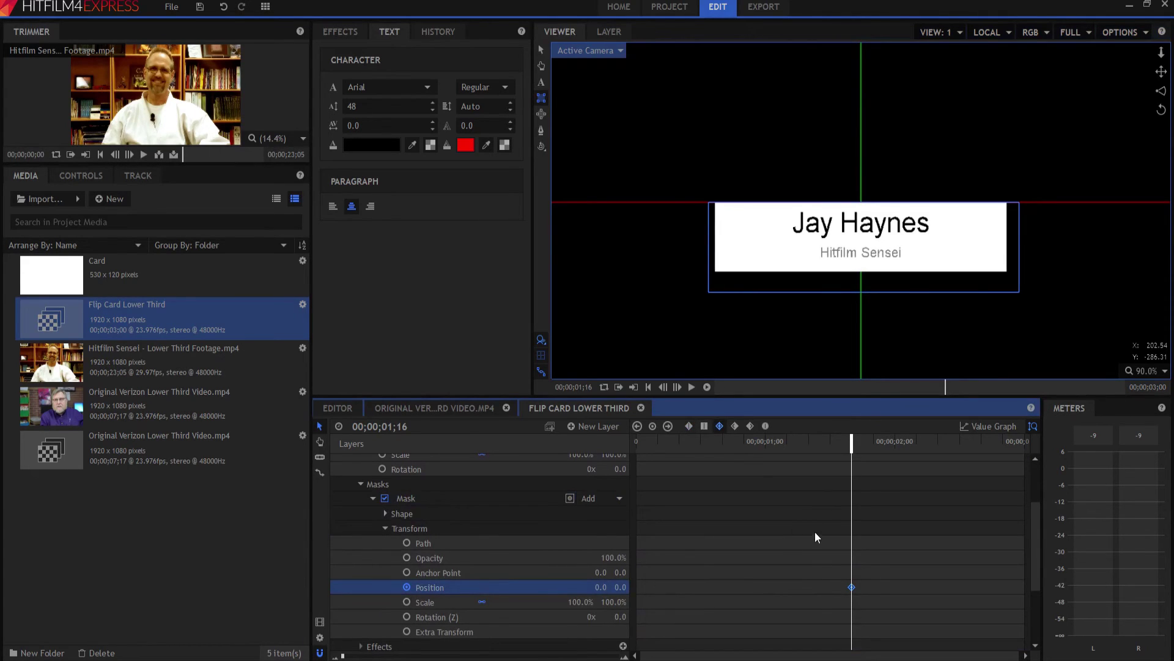
- At 00;00;01;06, set the Name mask's Position Y to -273.0
{"action": "scroll", "coordinate": [815, 530], "scroll_direction": "up", "scroll_amount": 2}
{"action": "left_click", "coordinate": [799, 497]}
{"action": "scroll", "coordinate": [749, 585], "scroll_direction": "down", "scroll_amount": 3}
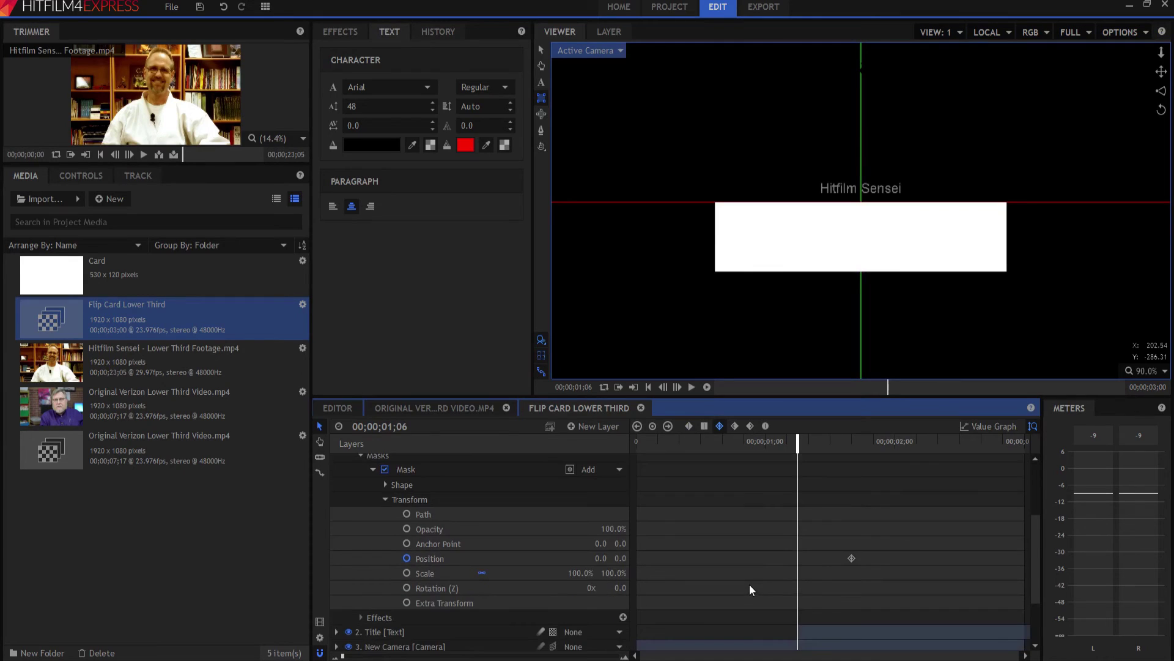
{"action": "left_click", "coordinate": [449, 558]}
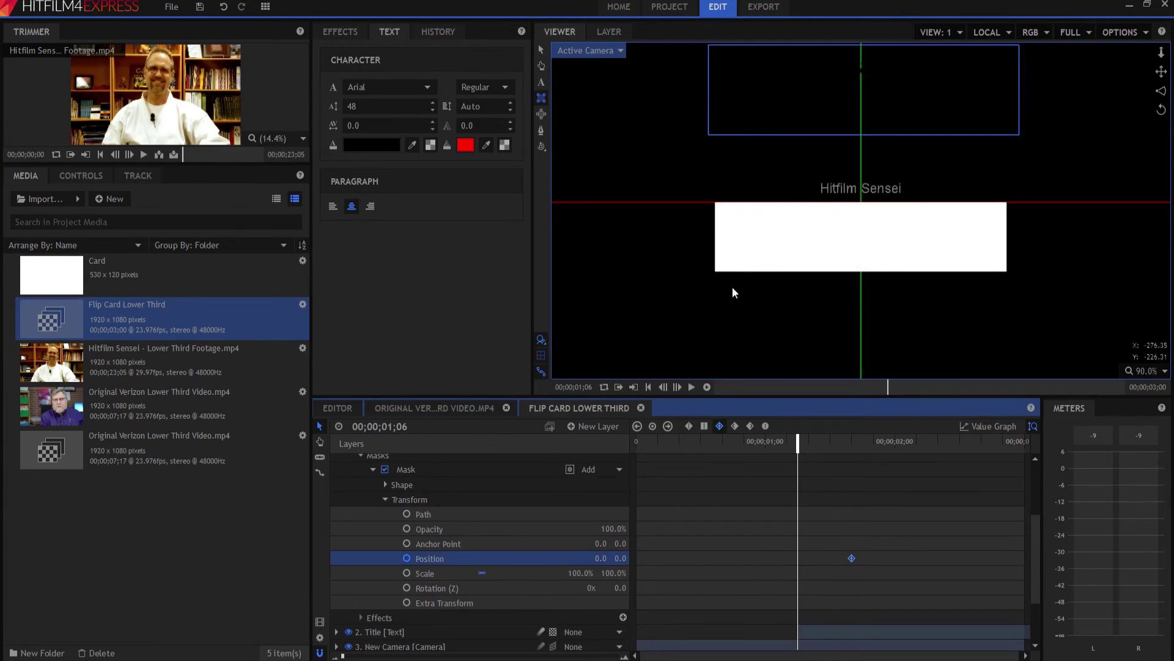
{"action": "left_click_drag", "start_coordinate": [620, 558], "coordinate": [454, 558]}
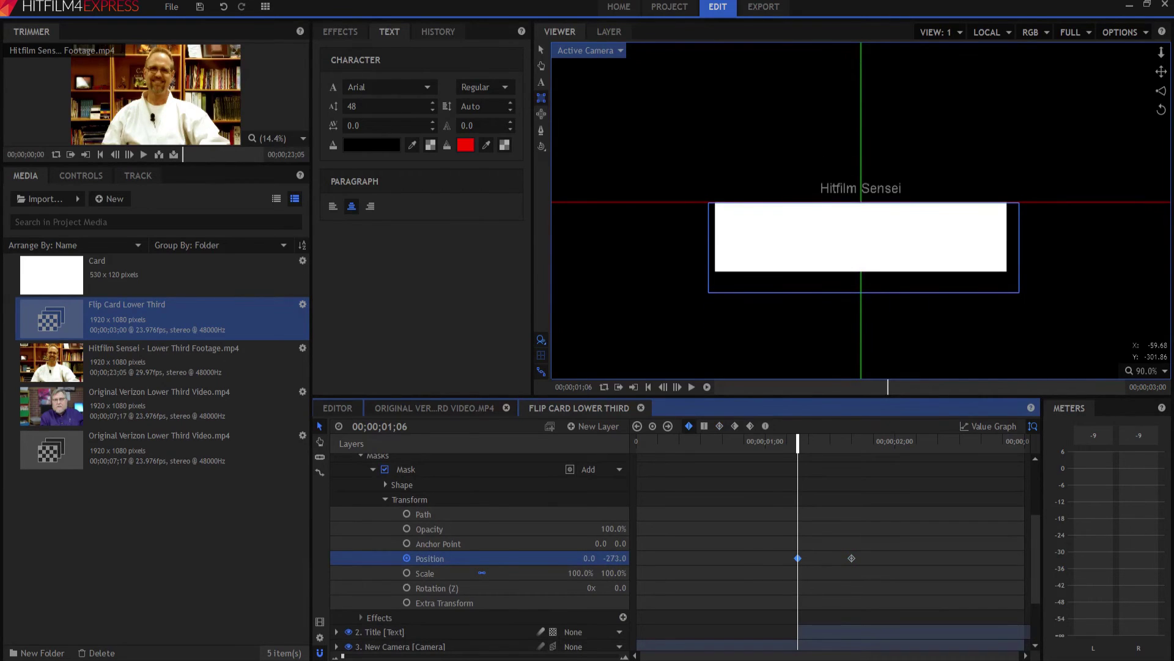
{"action": "left_click_drag", "start_coordinate": [453, 558], "coordinate": [622, 558]}
- Preview the masked name sliding in, stepping frames back and forth, then collapse the Name layer
{"action": "key", "text": "space"}
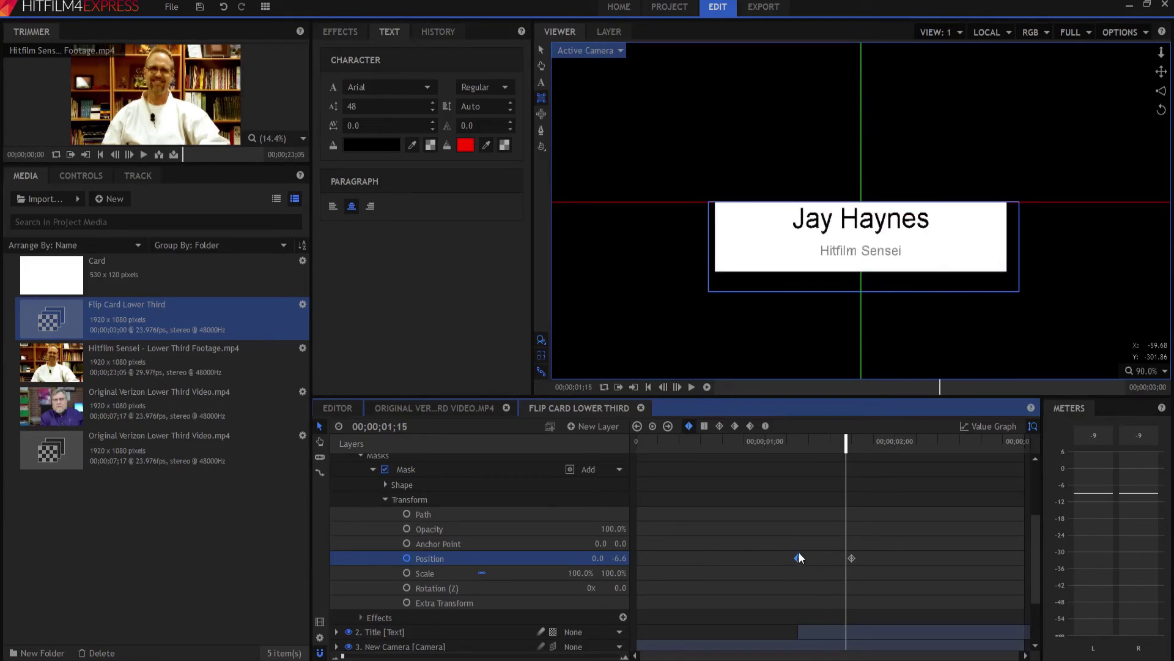
{"action": "key", "text": "Left"}
{"action": "key", "text": "Left"}
{"action": "key", "text": "Left"}
{"action": "key", "text": "Left"}
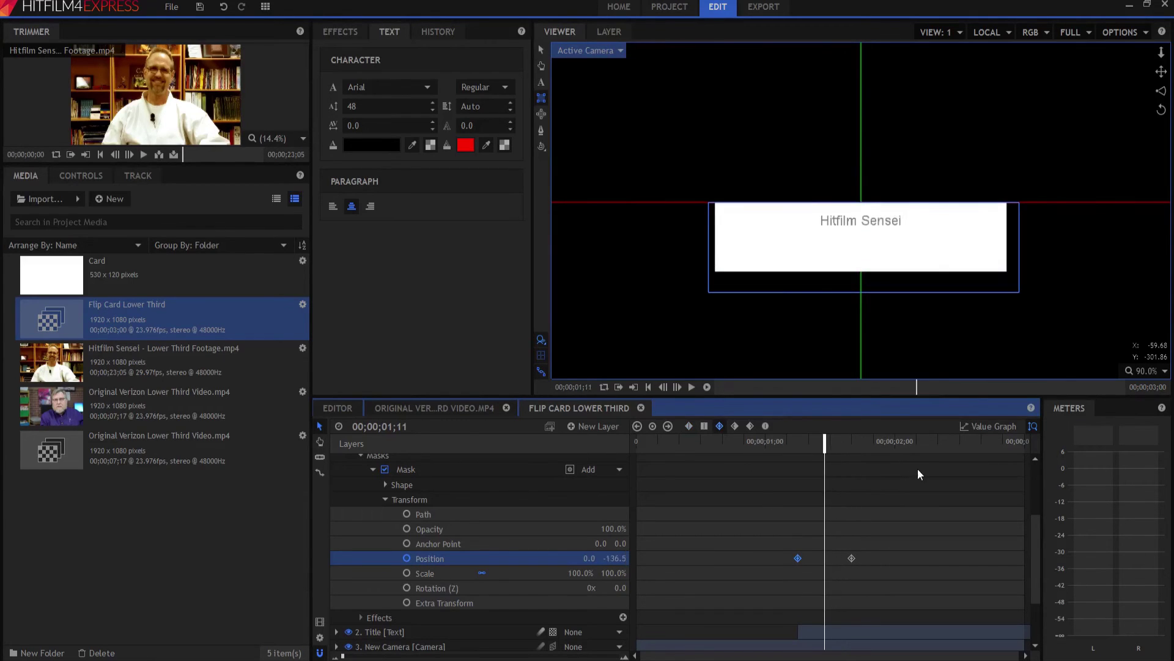
{"action": "key", "text": "Left"}
{"action": "key", "text": "Left"}
{"action": "key", "text": "Left"}
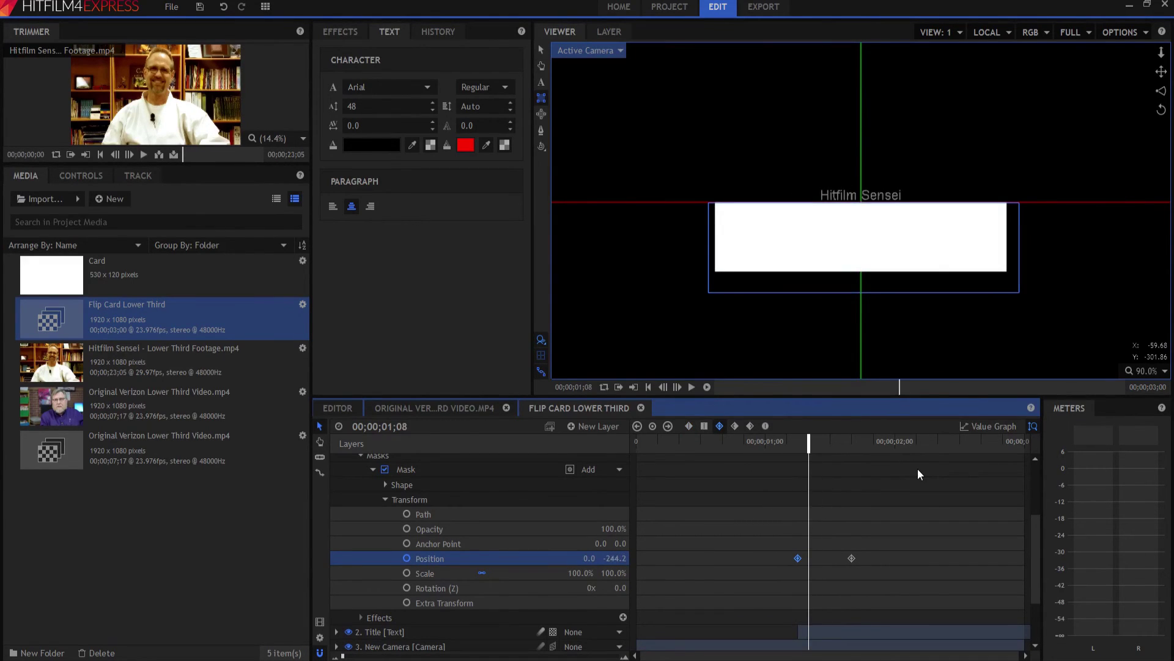
{"action": "key", "text": "Right"}
{"action": "key", "text": "Right"}
{"action": "key", "text": "Right"}
{"action": "key", "text": "Right"}
{"action": "key", "text": "Right"}
{"action": "key", "text": "Right"}
{"action": "key", "text": "Right"}
{"action": "key", "text": "Right"}
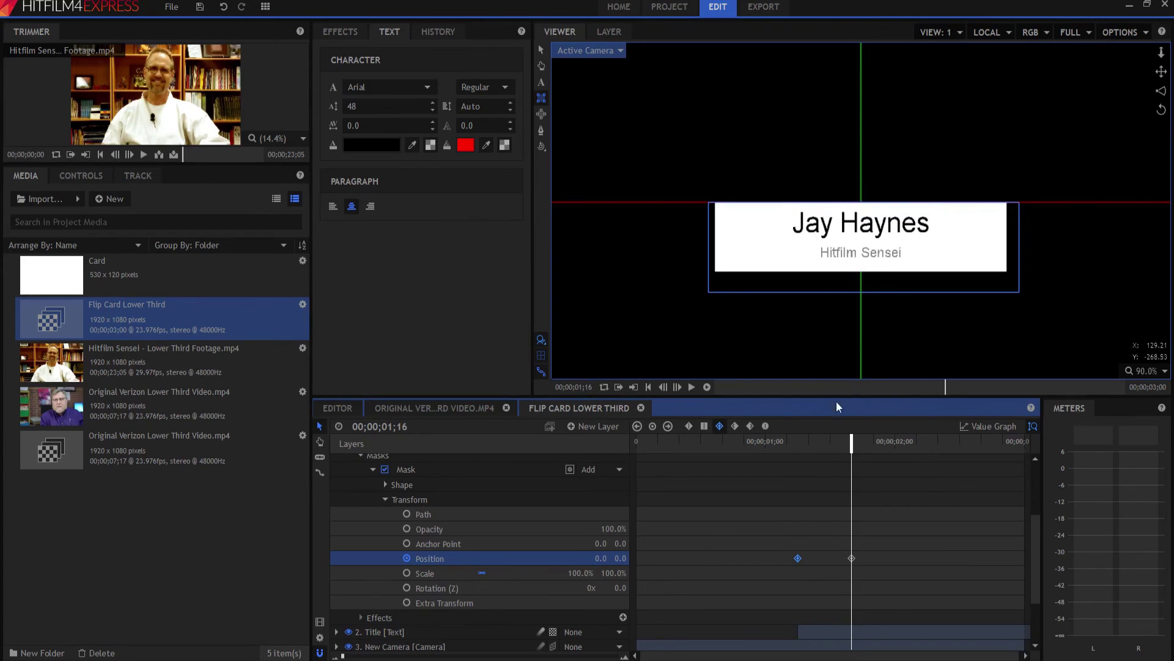
{"action": "key", "text": "Right"}
{"action": "scroll", "coordinate": [391, 496], "scroll_direction": "up", "scroll_amount": 3}
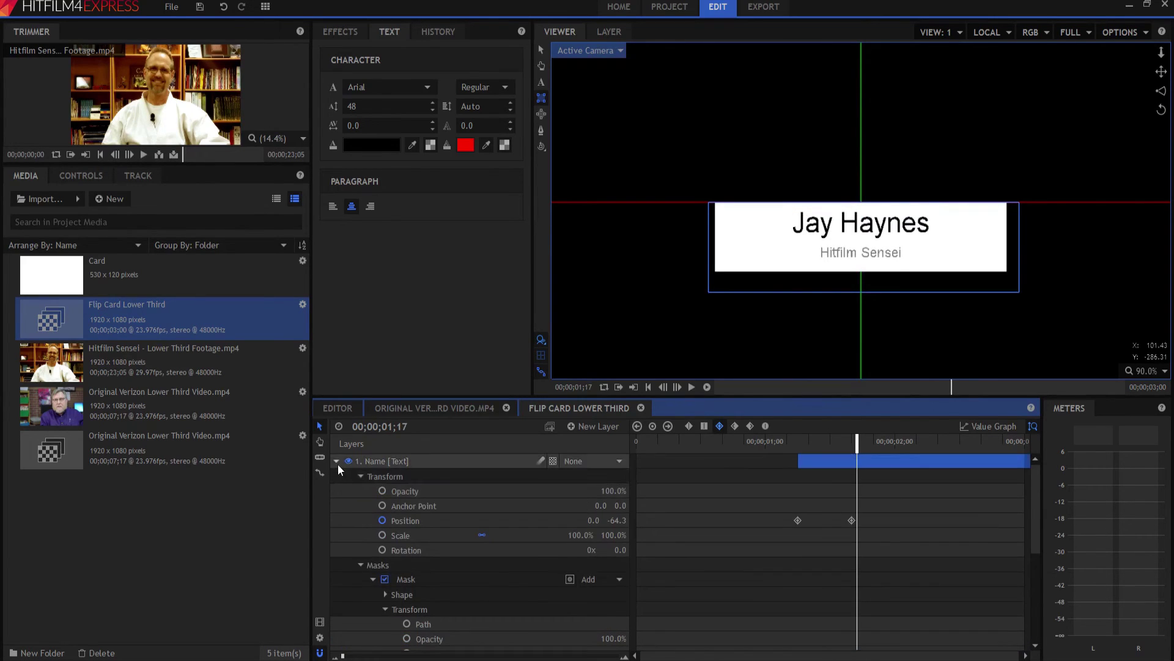
{"action": "left_click", "coordinate": [336, 462]}
- At the Title layer's final keyframe, draw a rectangle mask over the card and keyframe its Position
{"action": "left_click", "coordinate": [382, 483]}
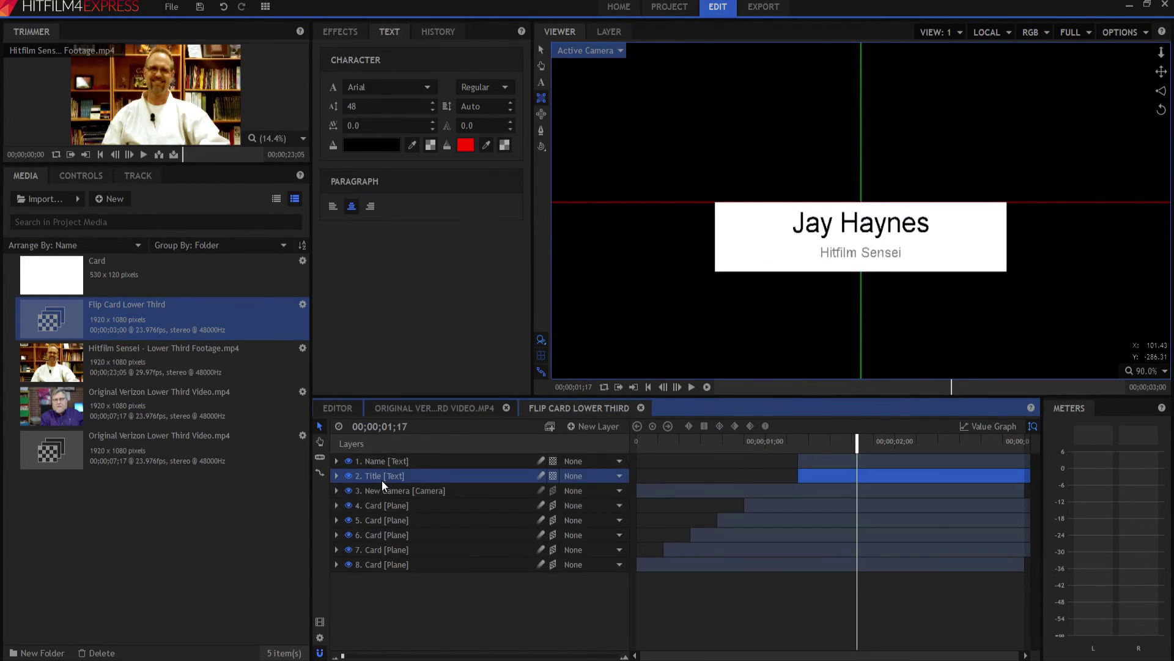
{"action": "left_click", "coordinate": [336, 475]}
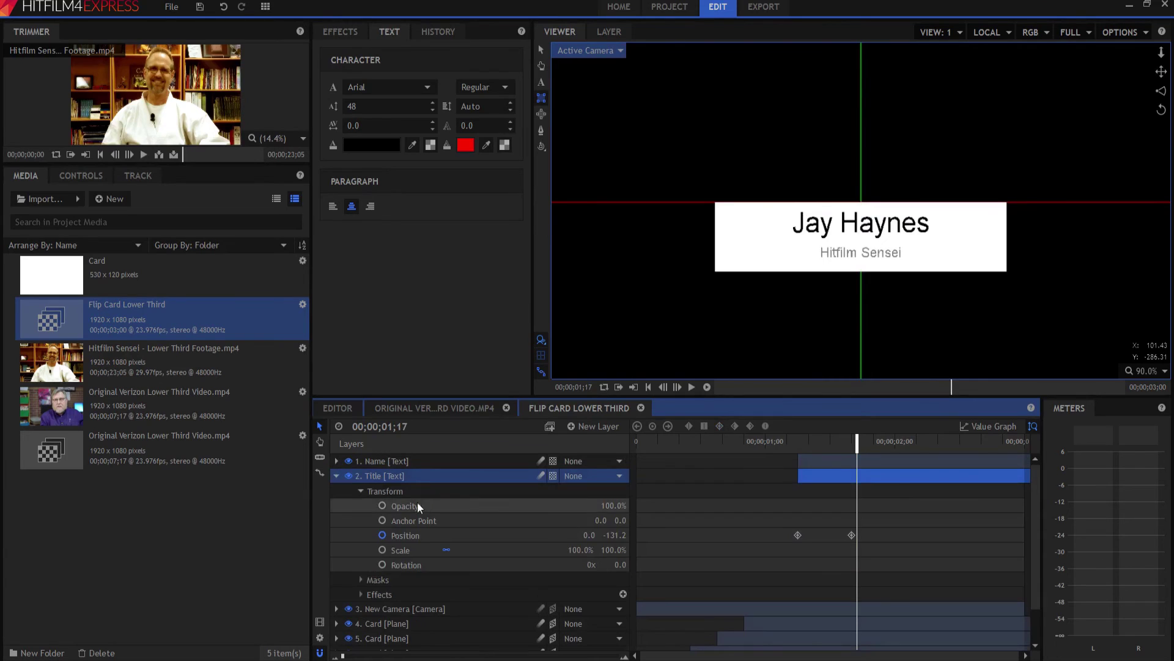
{"action": "left_click", "coordinate": [852, 535]}
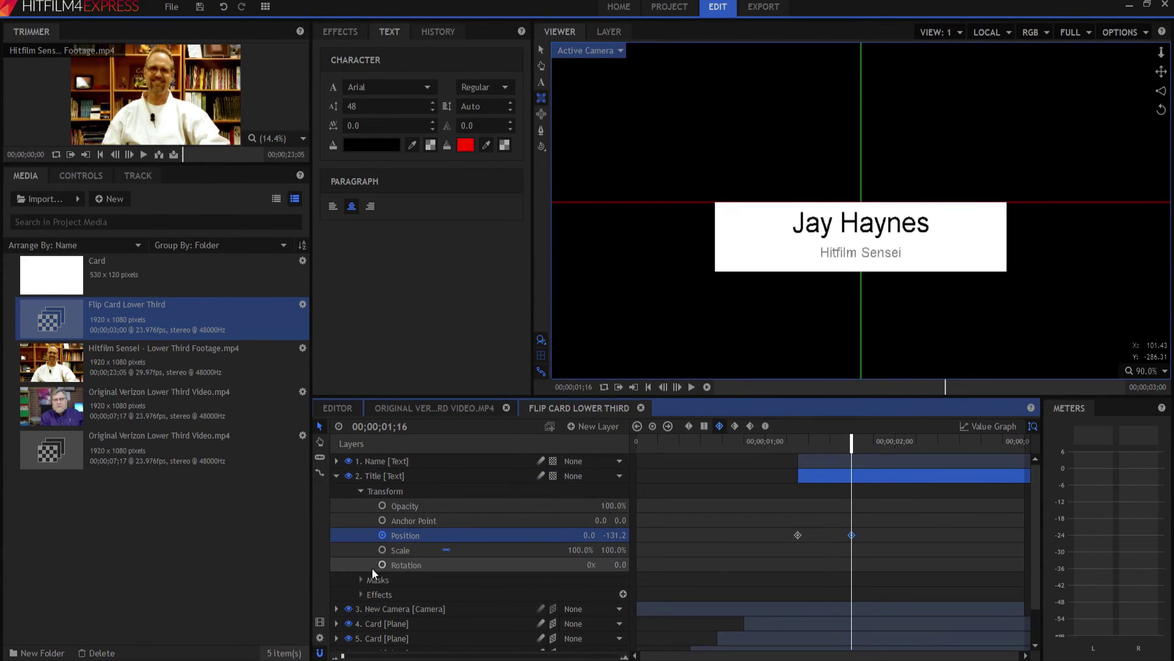
{"action": "left_click", "coordinate": [373, 580]}
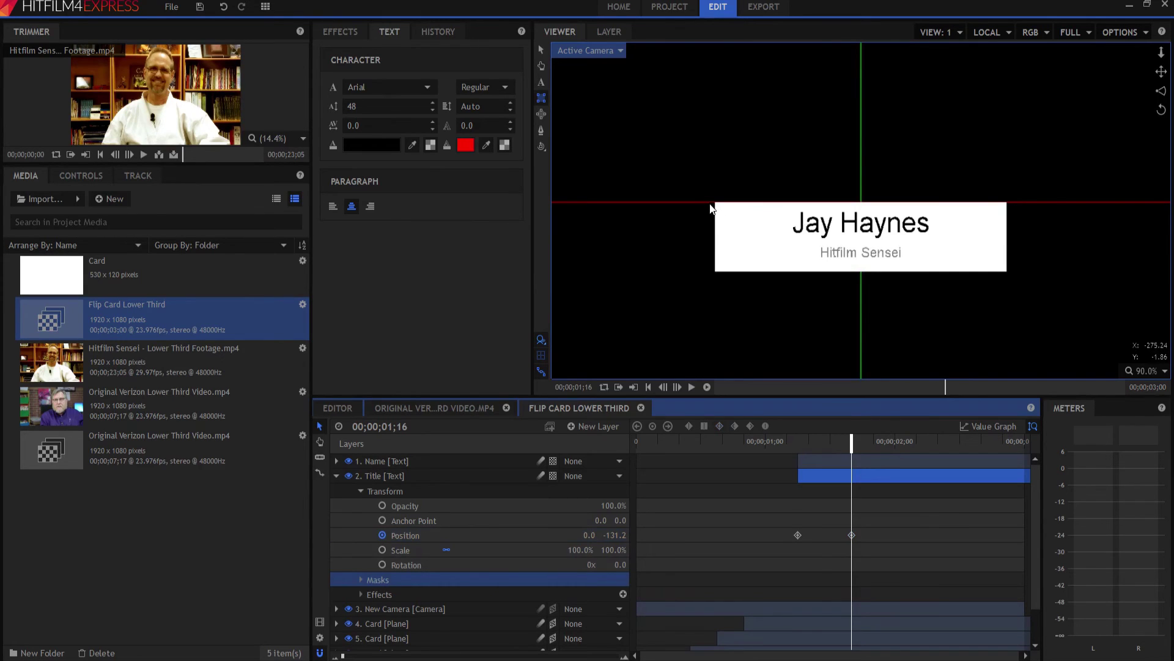
{"action": "left_click_drag", "start_coordinate": [709, 203], "coordinate": [1017, 284]}
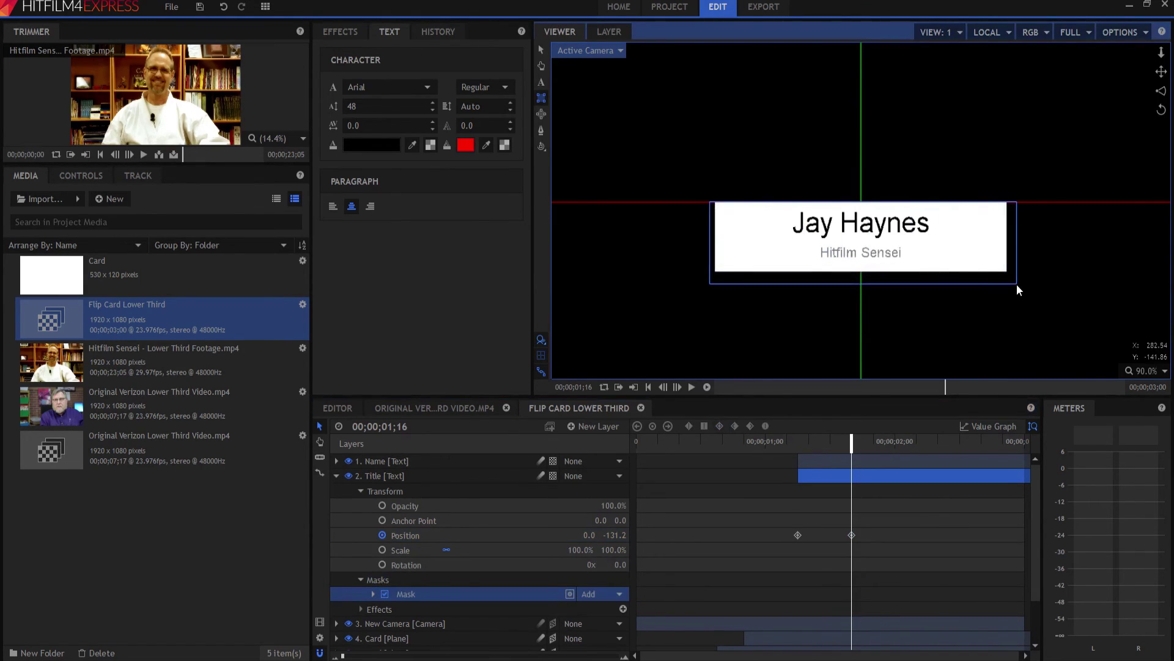
{"action": "left_click", "coordinate": [373, 593]}
{"action": "left_click", "coordinate": [385, 622]}
{"action": "scroll", "coordinate": [391, 609], "scroll_direction": "down", "scroll_amount": 3}
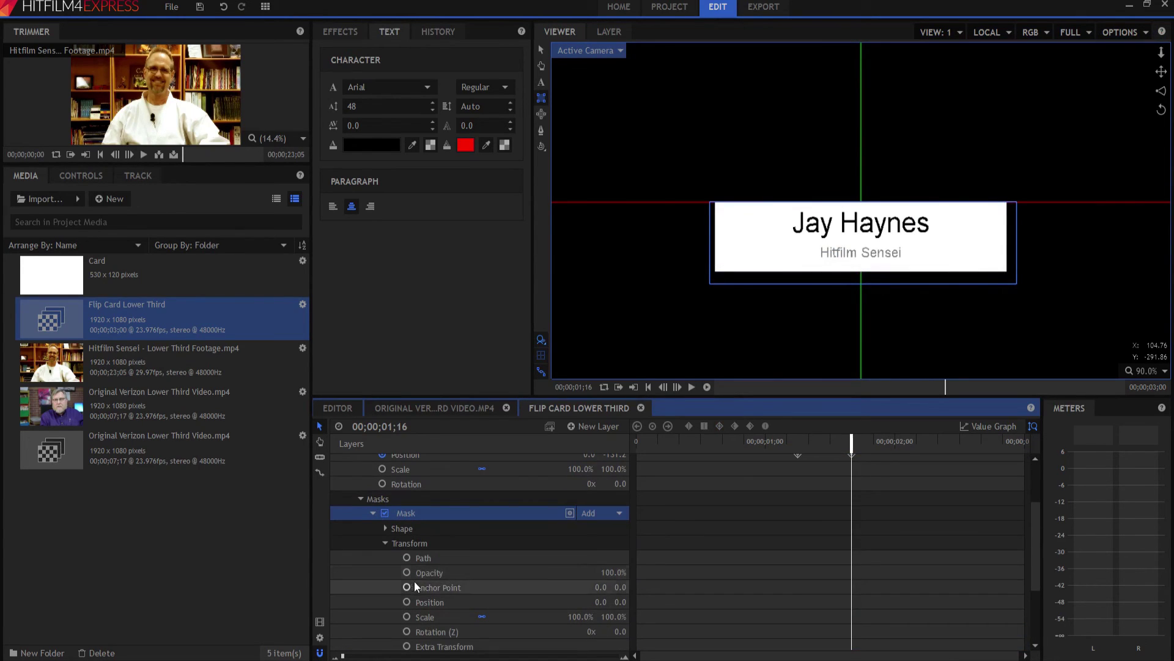
{"action": "left_click", "coordinate": [406, 602]}
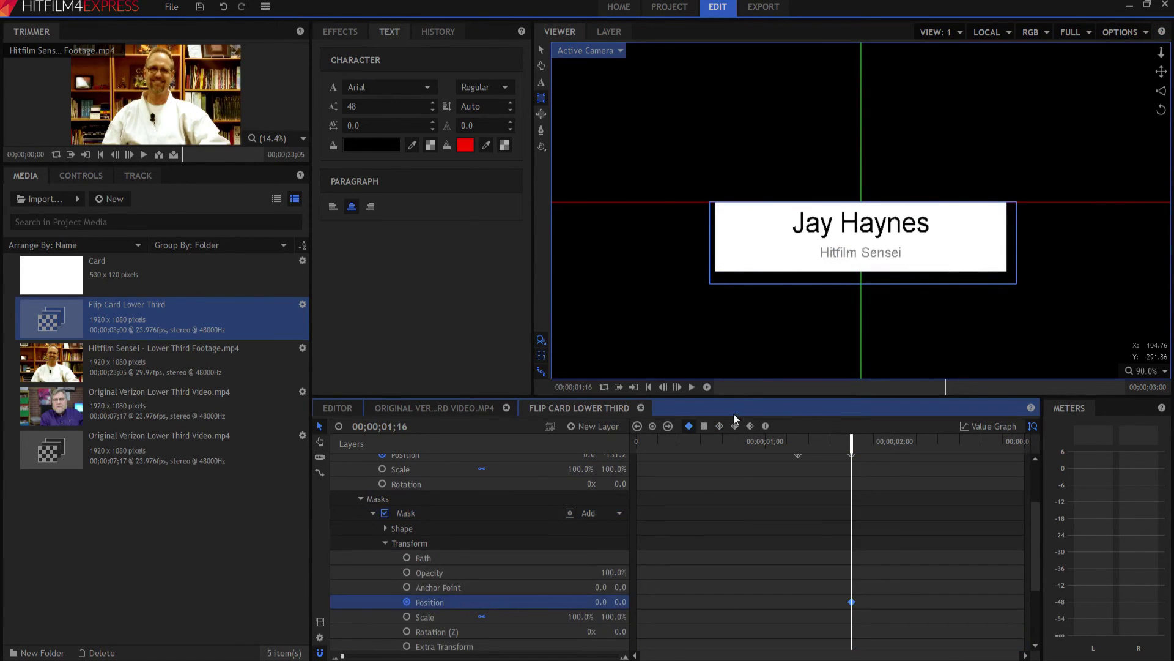
- At 00;00;01;06, lower the Title mask's Position Y to -110, check the reveal, and return to the editor
{"action": "scroll", "coordinate": [807, 495], "scroll_direction": "up", "scroll_amount": 2}
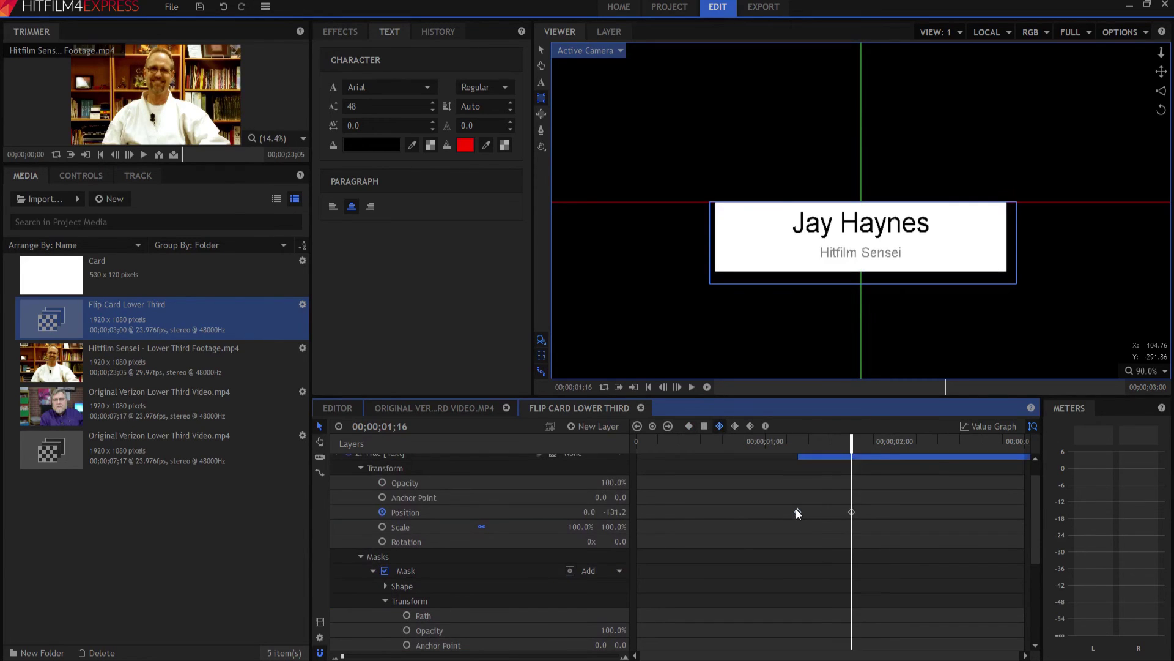
{"action": "left_click", "coordinate": [797, 511]}
{"action": "scroll", "coordinate": [806, 537], "scroll_direction": "down", "scroll_amount": 4}
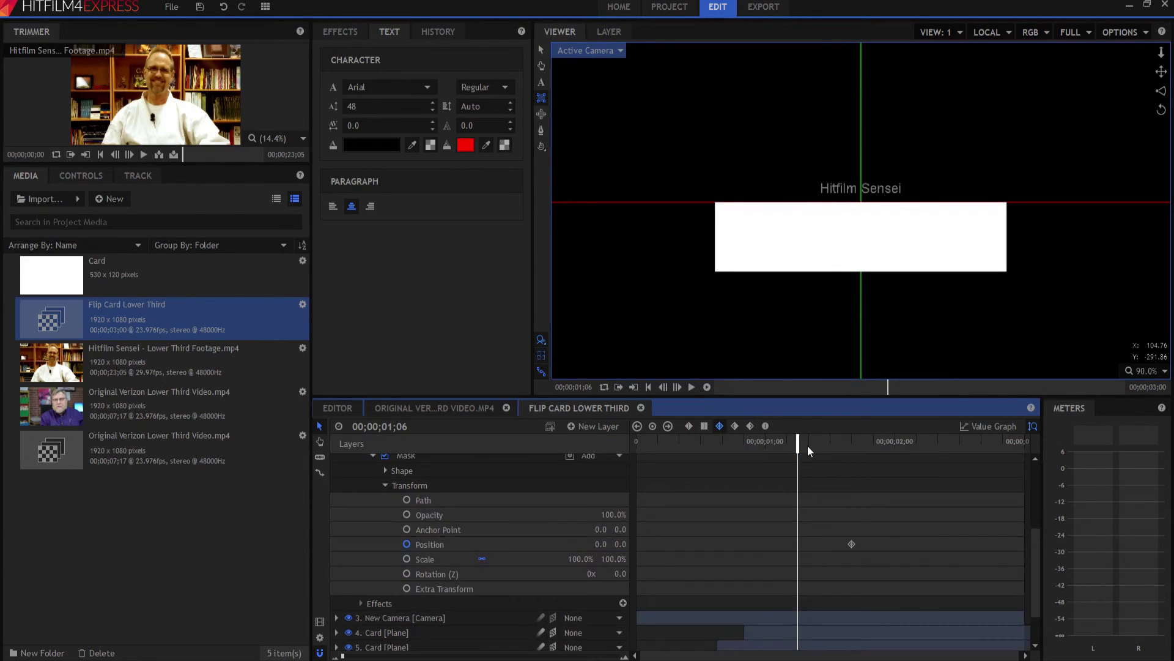
{"action": "left_click", "coordinate": [426, 544]}
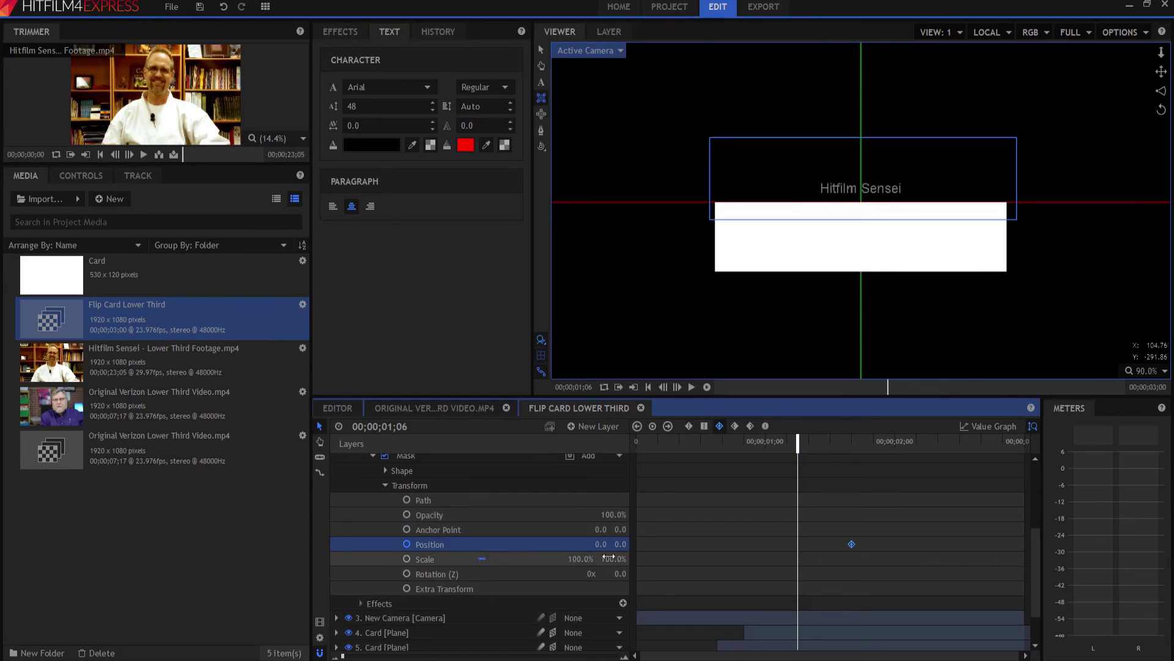
{"action": "left_click_drag", "start_coordinate": [619, 543], "coordinate": [551, 544]}
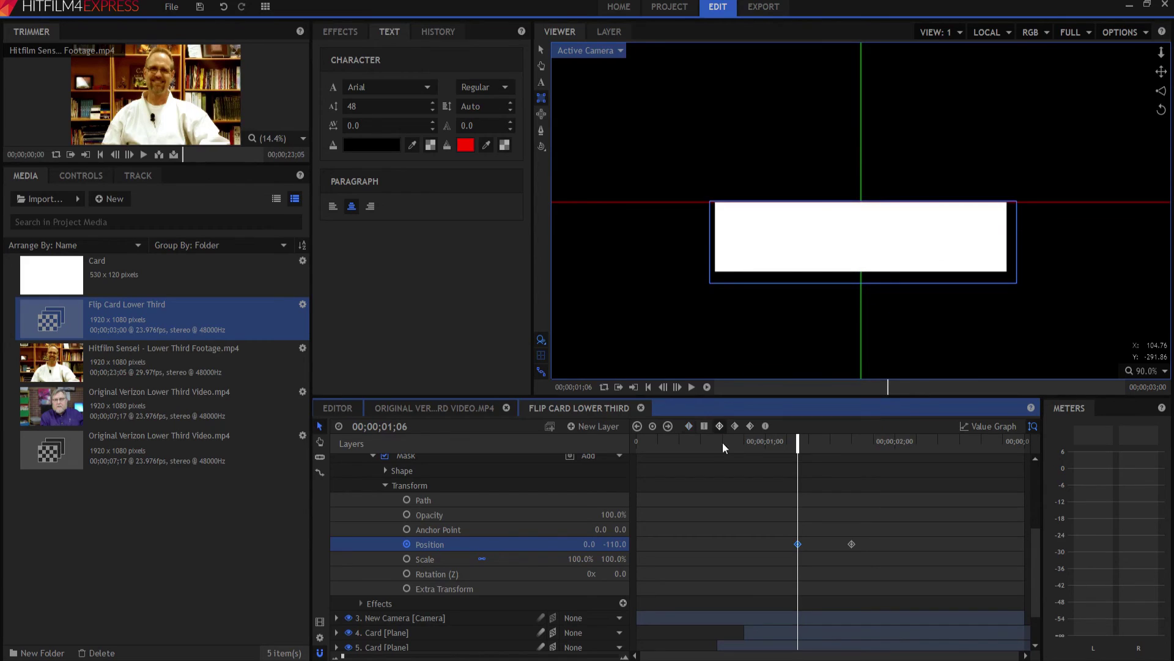
{"action": "key", "text": "Right"}
{"action": "key", "text": "Right"}
{"action": "key", "text": "Right"}
{"action": "key", "text": "Right"}
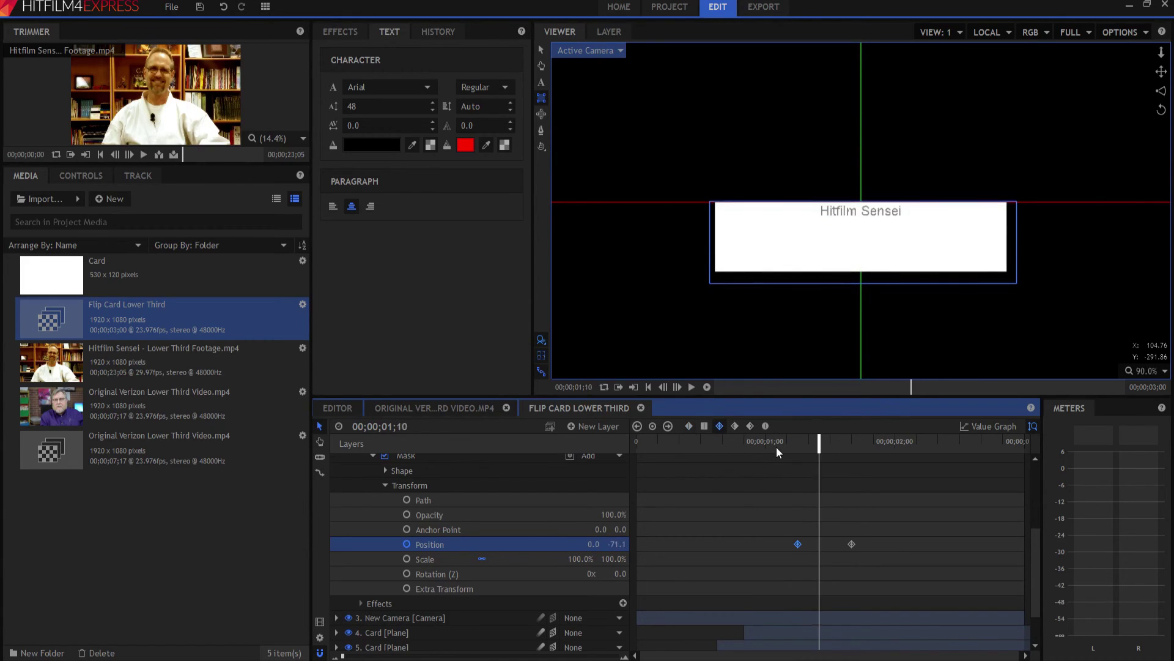
{"action": "key", "text": "Right"}
{"action": "key", "text": "Right"}
{"action": "key", "text": "Right"}
{"action": "key", "text": "Right"}
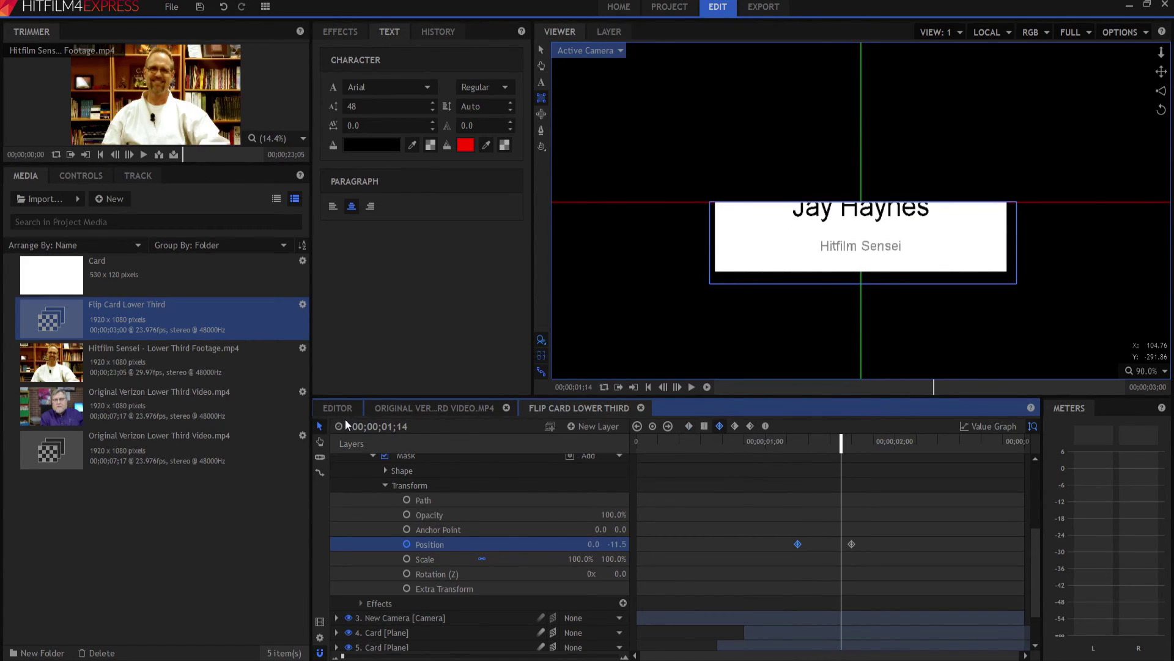
{"action": "left_click", "coordinate": [343, 412]}
{"action": "key", "text": "Left"}
{"action": "key", "text": "Left"}
{"action": "key", "text": "Left"}
{"action": "key", "text": "Left"}
{"action": "key", "text": "Left"}
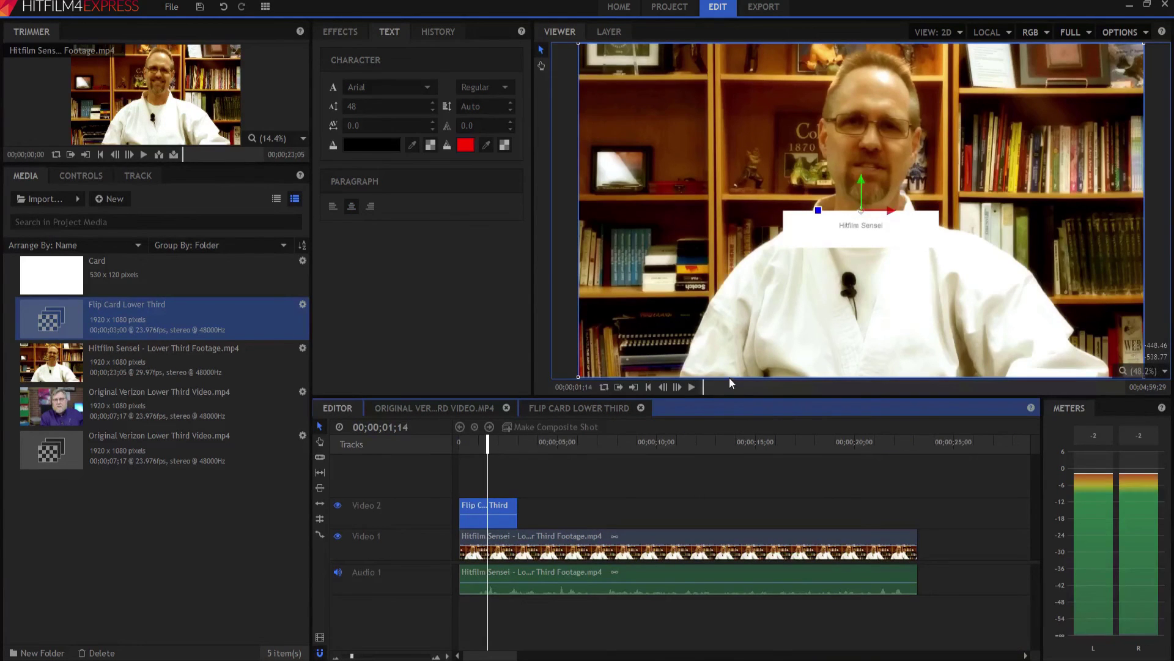
{"action": "left_click", "coordinate": [807, 473]}
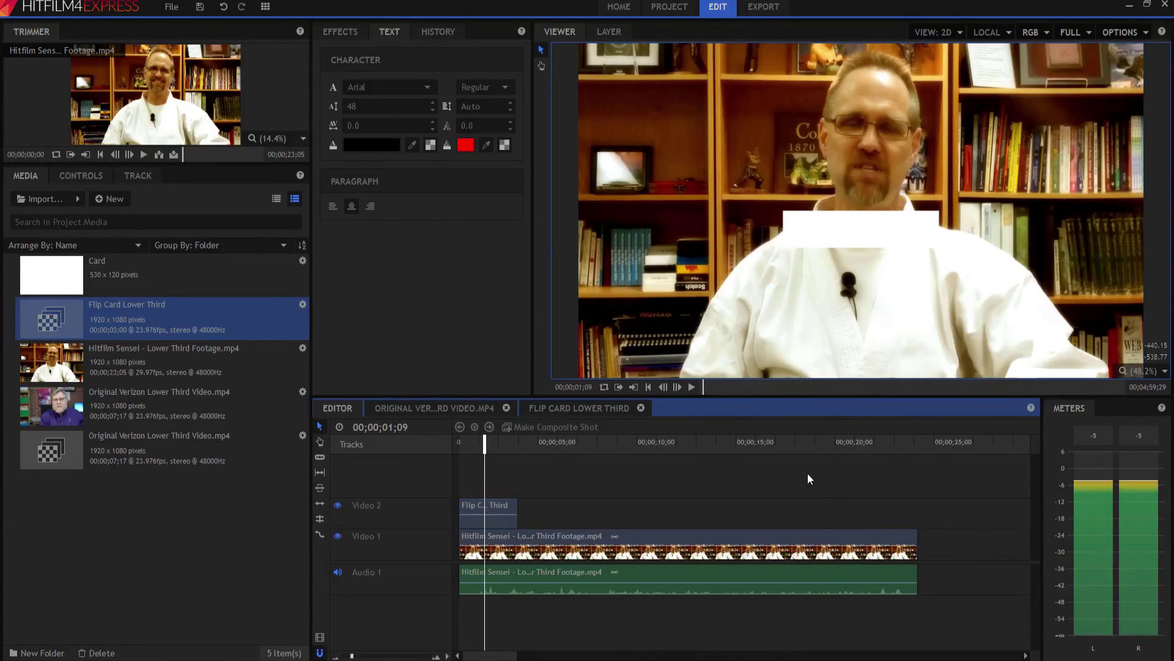
{"action": "key", "text": "Right"}
{"action": "key", "text": "Right"}
{"action": "key", "text": "Right"}
{"action": "key", "text": "Right"}
{"action": "key", "text": "Right"}
{"action": "key", "text": "Right"}
{"action": "key", "text": "Right"}
{"action": "key", "text": "Right"}
{"action": "key", "text": "Right"}
{"action": "key", "text": "Right"}
{"action": "key", "text": "Right"}
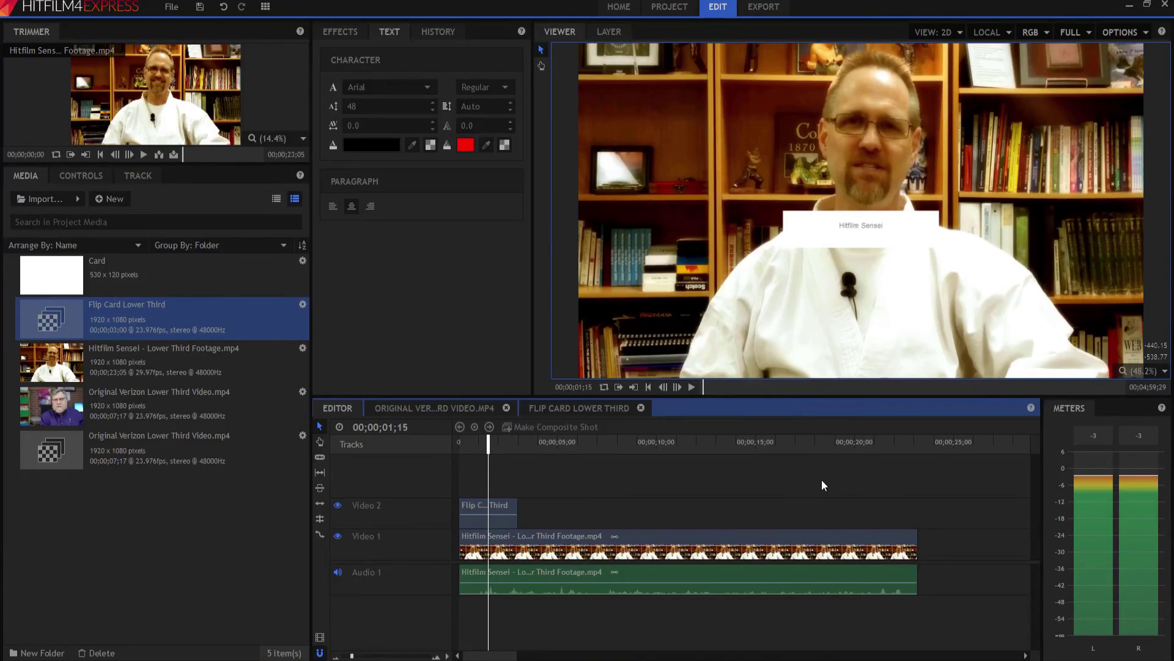
{"action": "key", "text": "Left"}
{"action": "key", "text": "Left"}
{"action": "key", "text": "Left"}
{"action": "key", "text": "Left"}
{"action": "key", "text": "Left"}
{"action": "key", "text": "Left"}
{"action": "key", "text": "Left"}
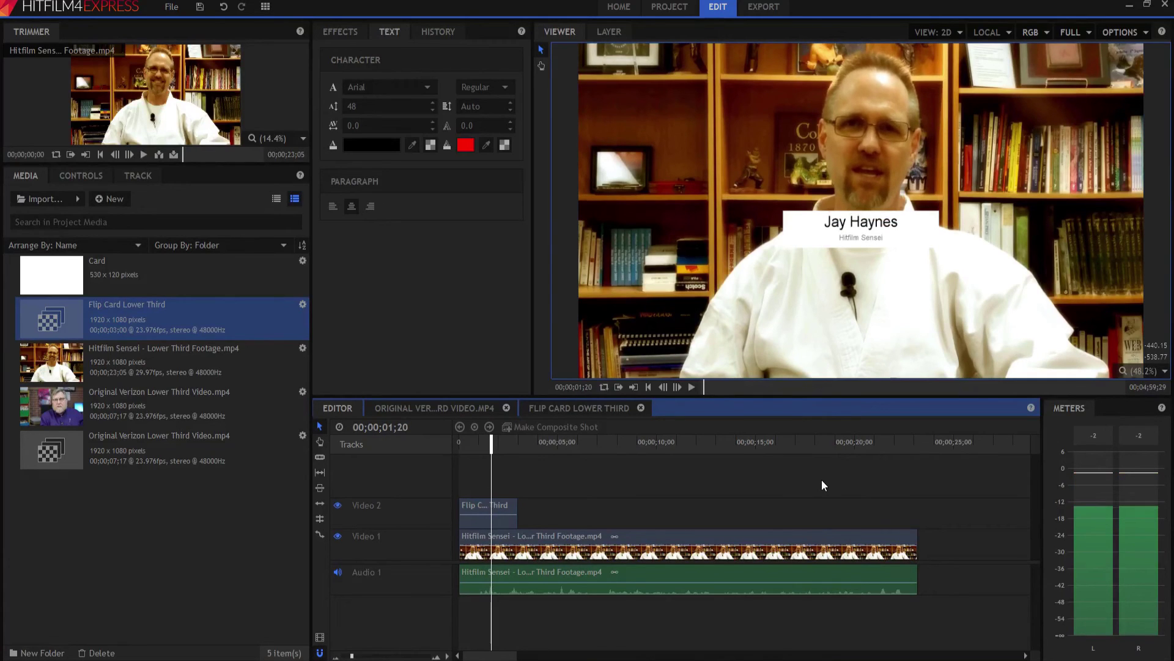
{"action": "key", "text": "Right"}
{"action": "key", "text": "Right"}
{"action": "key", "text": "Right"}
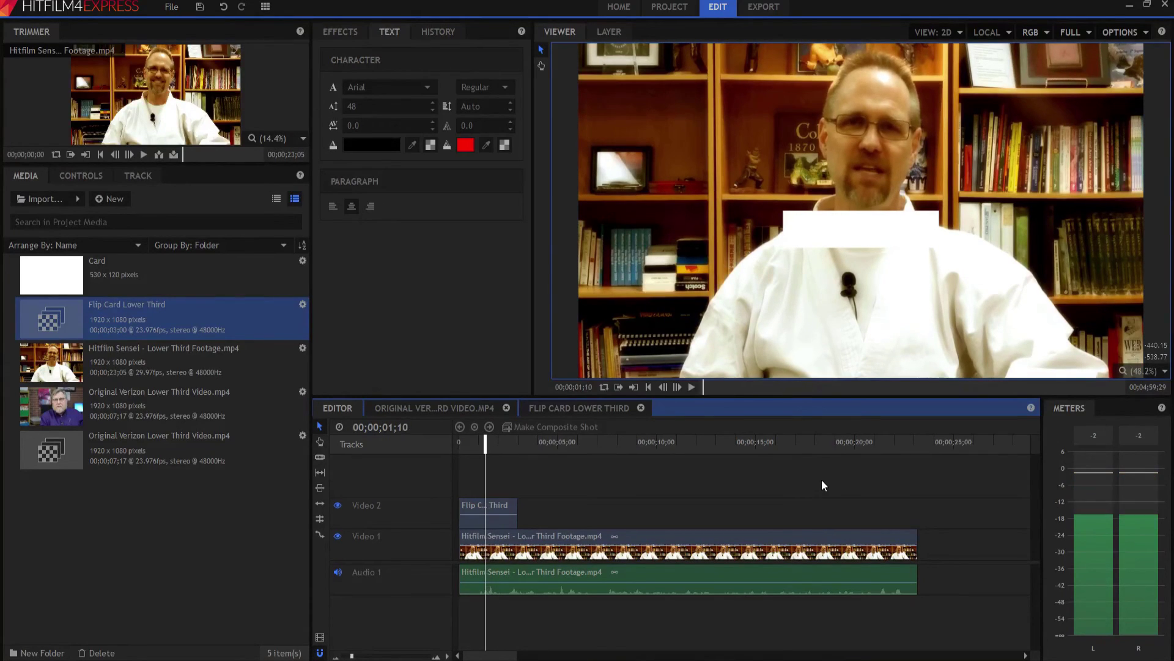
{"action": "key", "text": "Right"}
{"action": "key", "text": "Right"}
{"action": "key", "text": "Right"}
{"action": "key", "text": "Right"}
{"action": "key", "text": "Right"}
{"action": "key", "text": "Right"}
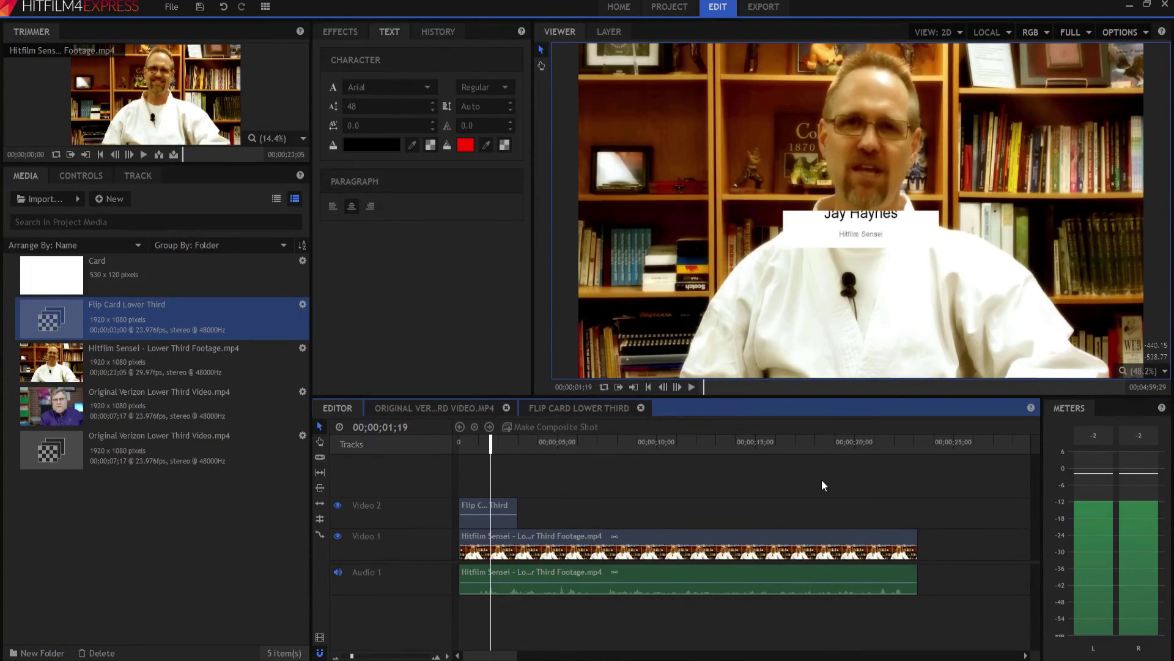
{"action": "left_click", "coordinate": [482, 510]}
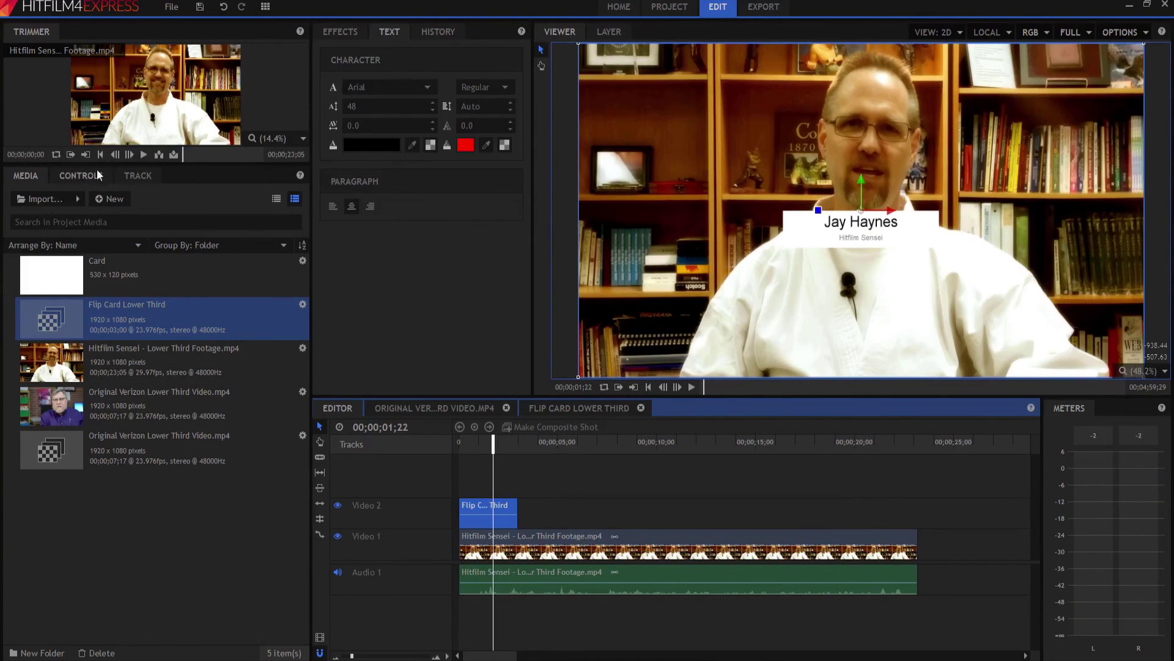
- Set the lower third clip's Transform Position to X -650, Y -310
{"action": "left_click", "coordinate": [79, 175]}
{"action": "left_click", "coordinate": [10, 220]}
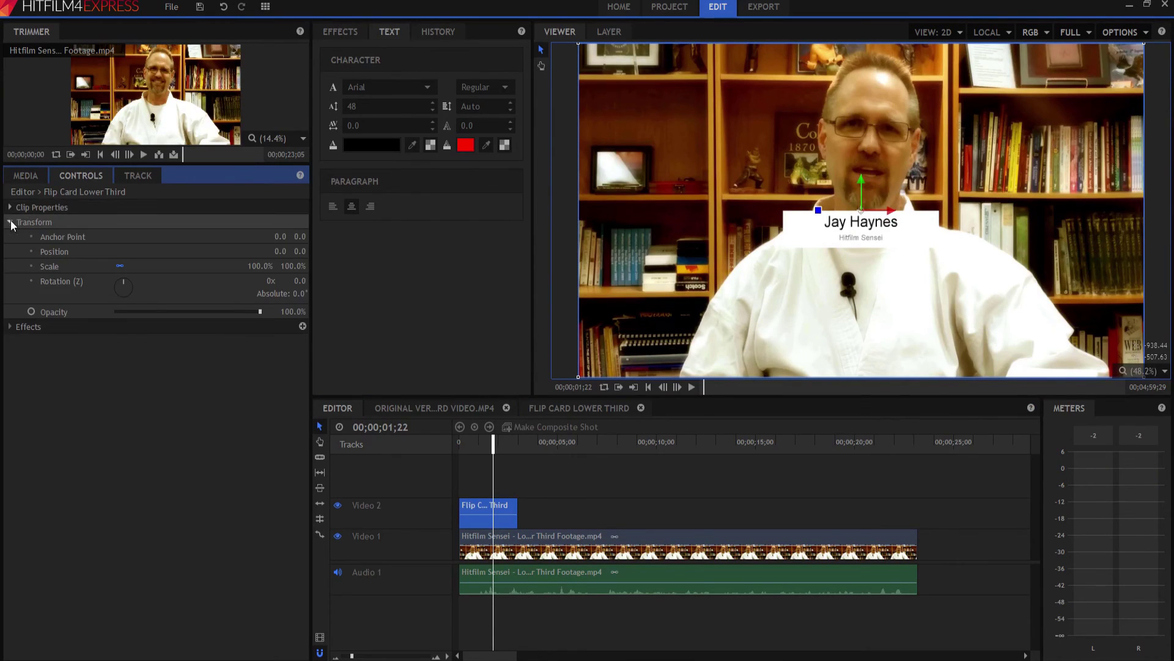
{"action": "left_click", "coordinate": [275, 252]}
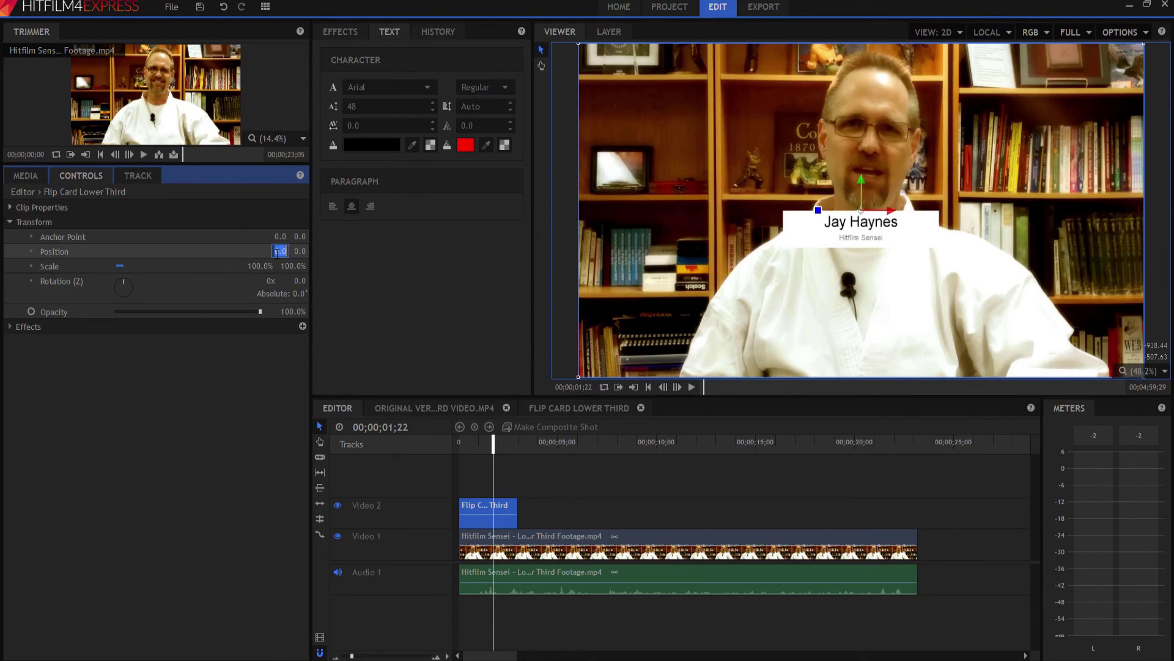
{"action": "type", "text": "-650"}
{"action": "key", "text": "Tab"}
{"action": "type", "text": "-"}
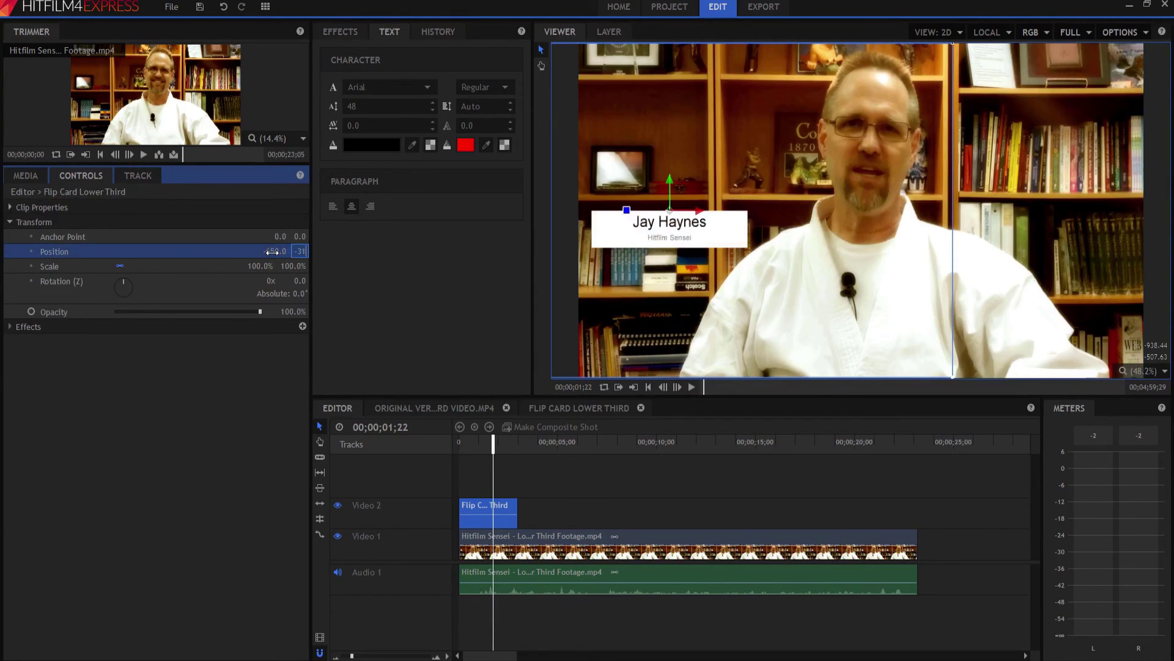
{"action": "key", "text": "Return"}
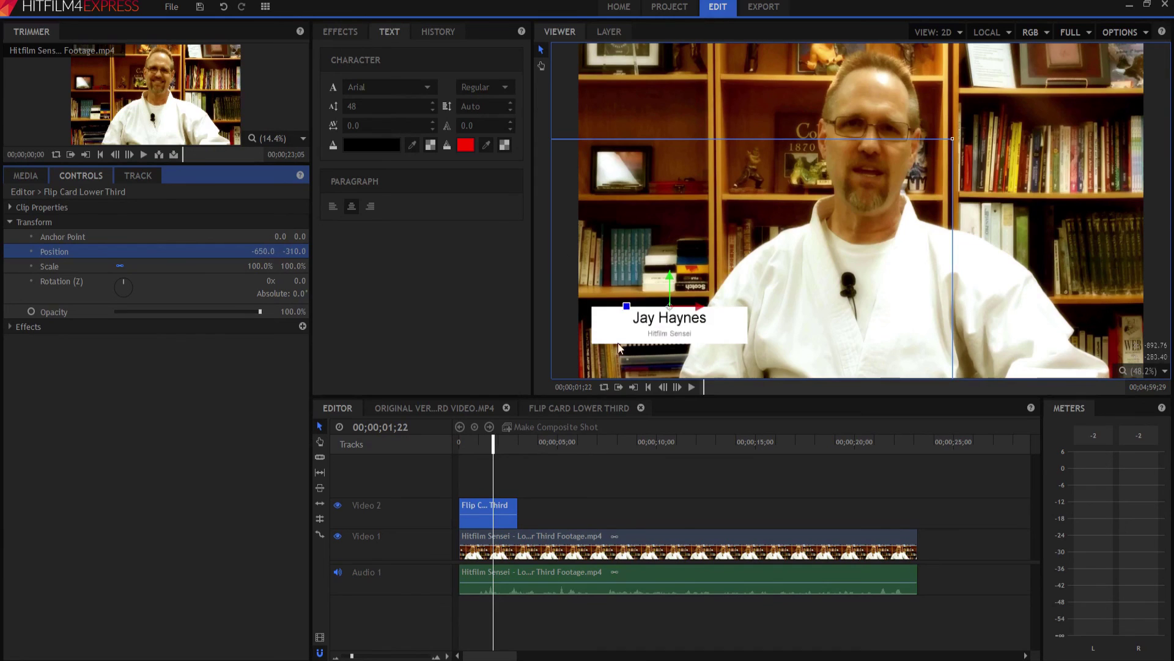
- Play the sequence from the start with the repositioned lower third
{"action": "left_click", "coordinate": [601, 471]}
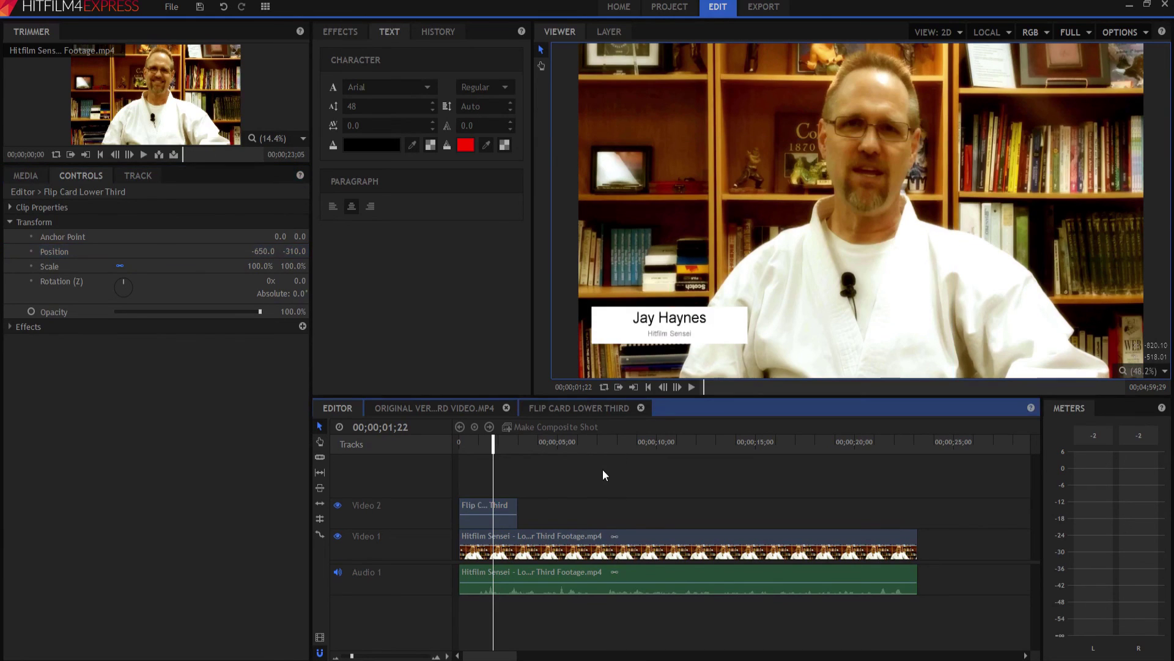
{"action": "left_click", "coordinate": [648, 386]}
{"action": "left_click", "coordinate": [691, 386]}
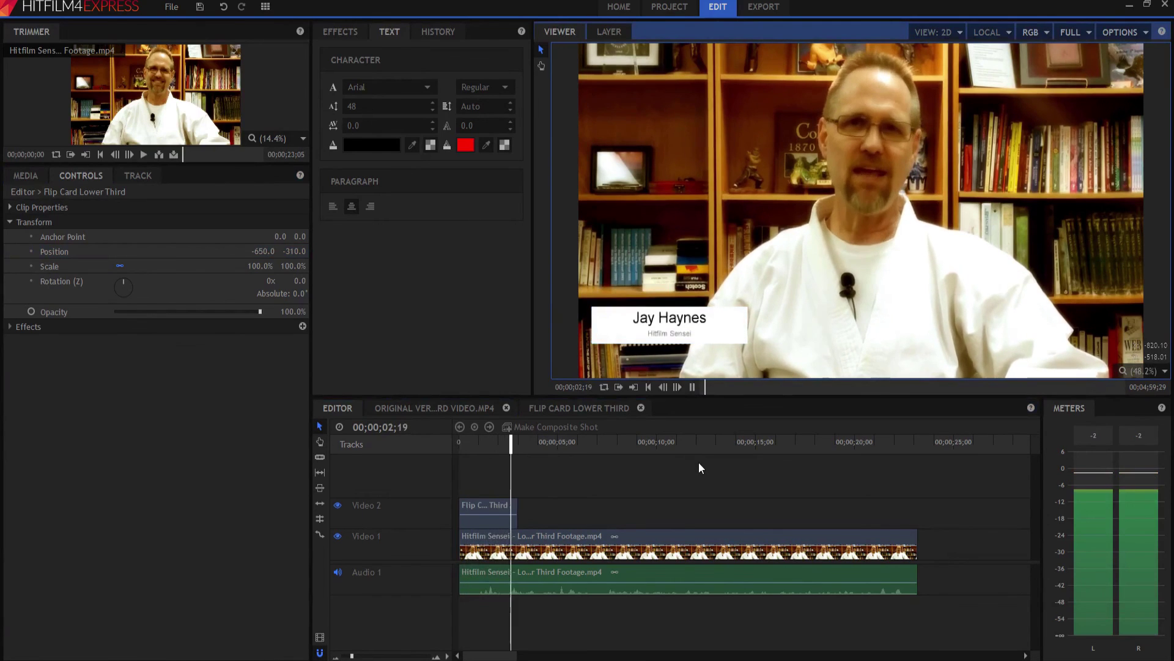
- Copy the Flip Card Lower Third clip and paste it on Video 2, flush against the first
{"action": "key", "text": "space"}
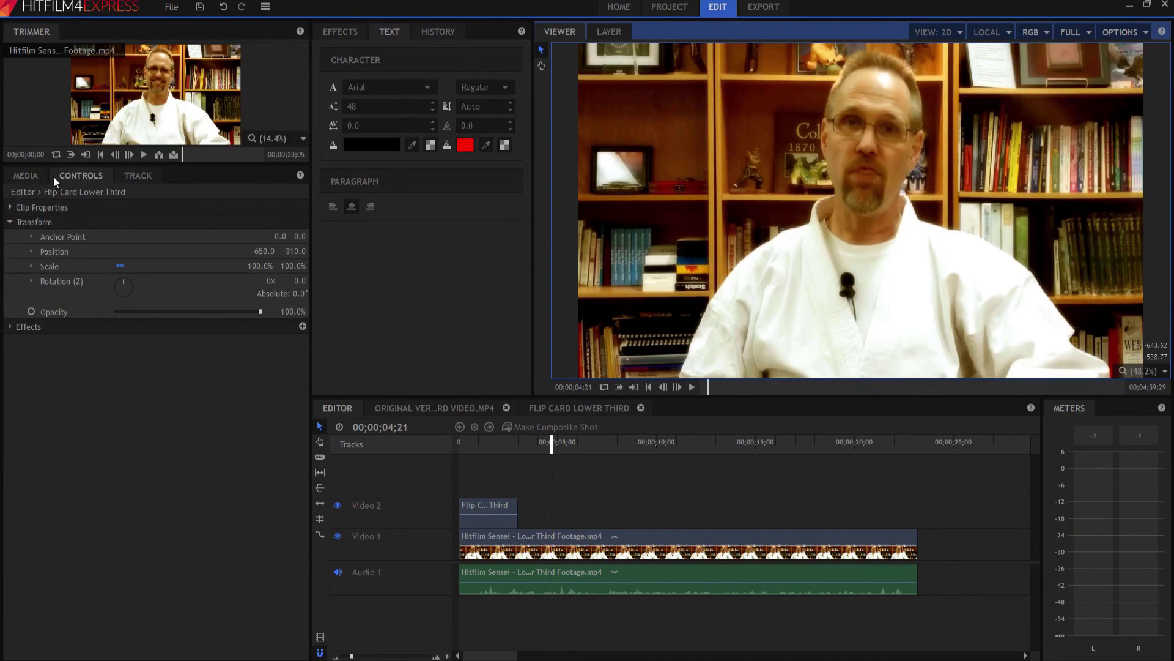
{"action": "left_click", "coordinate": [35, 173]}
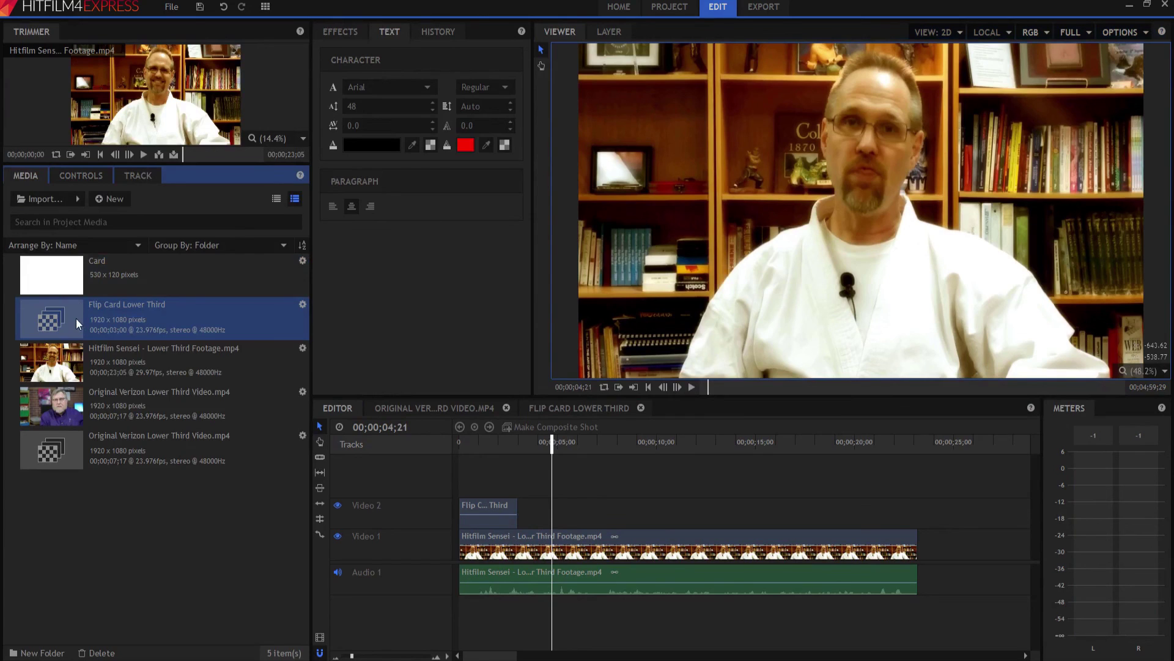
{"action": "left_click_drag", "start_coordinate": [72, 317], "coordinate": [438, 482]}
{"action": "right_click", "coordinate": [501, 502]}
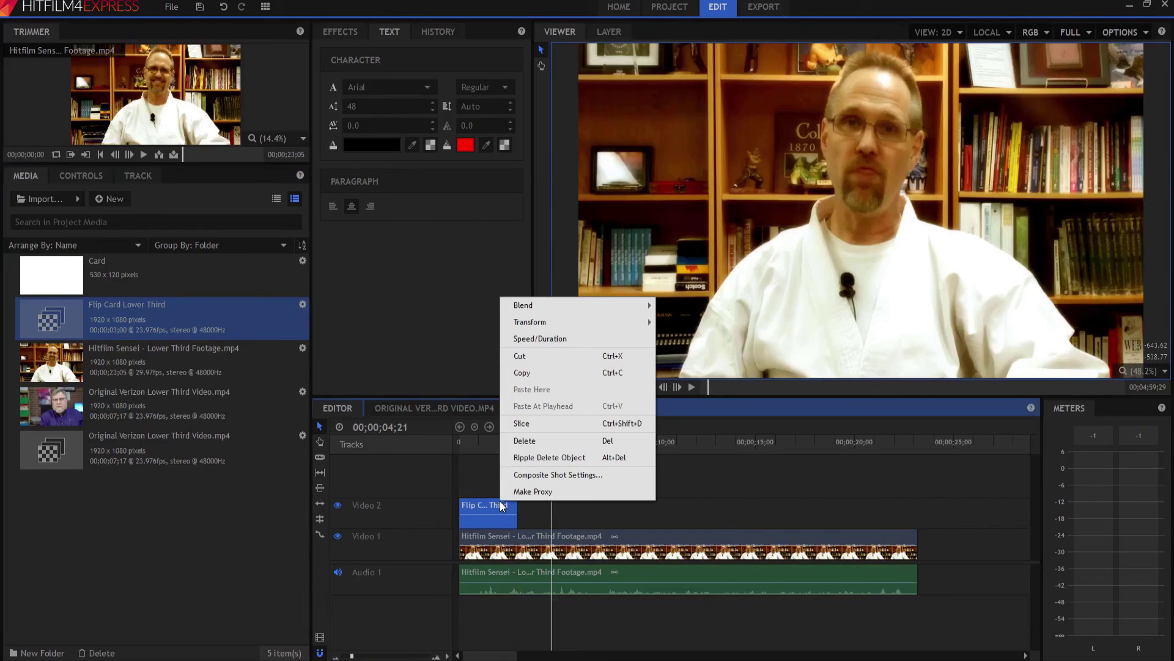
{"action": "left_click", "coordinate": [515, 373]}
{"action": "right_click", "coordinate": [531, 509]}
{"action": "left_click", "coordinate": [550, 514]}
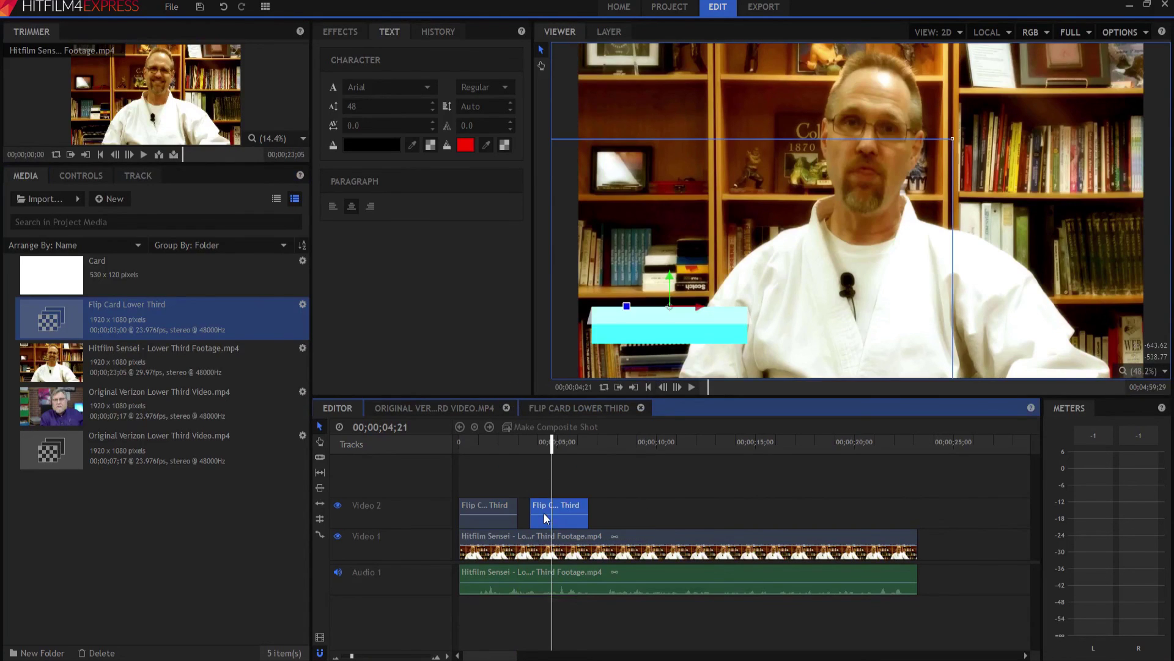
{"action": "left_click_drag", "start_coordinate": [556, 505], "coordinate": [539, 507]}
- Preview both lower third clips from about 00;00;01;19
{"action": "left_click", "coordinate": [490, 447]}
{"action": "key", "text": "space"}
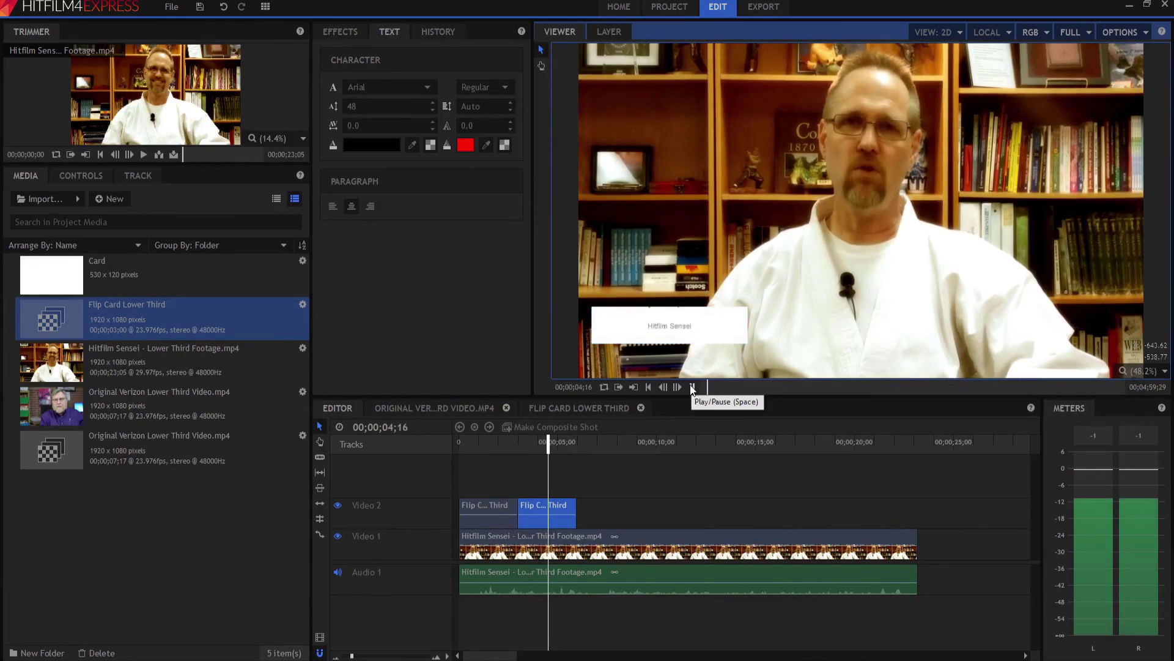
{"action": "key", "text": "space"}
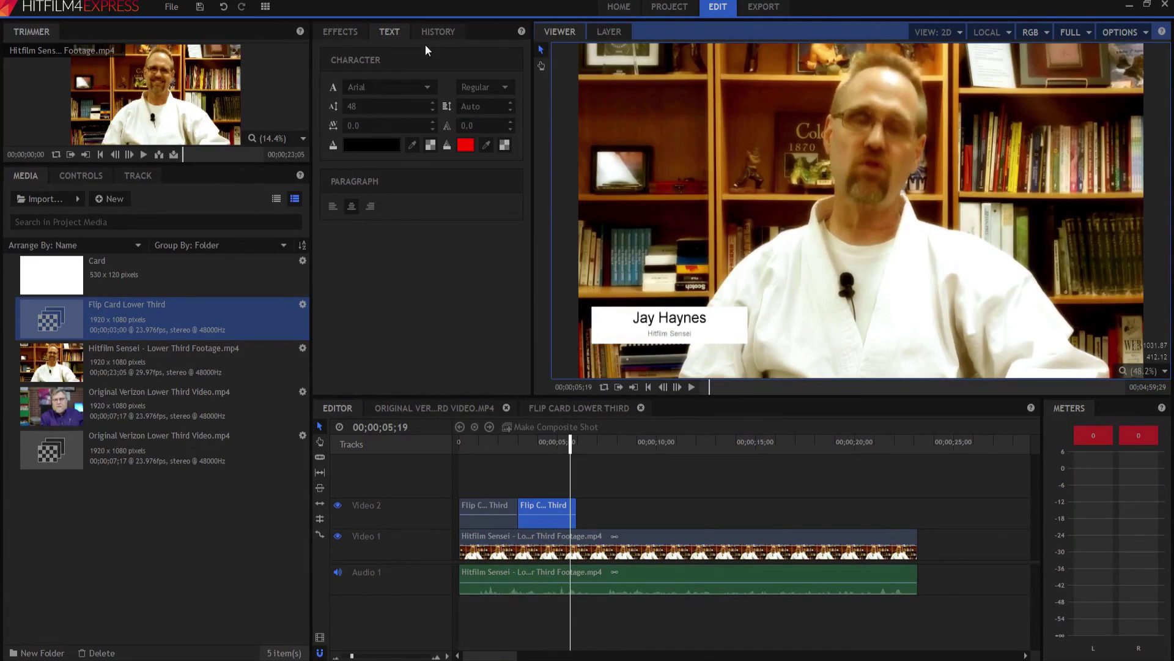
- Search the effects for 'rever' and apply Time Reverse to the second Flip Card clip
{"action": "left_click", "coordinate": [344, 31]}
{"action": "left_click", "coordinate": [385, 60]}
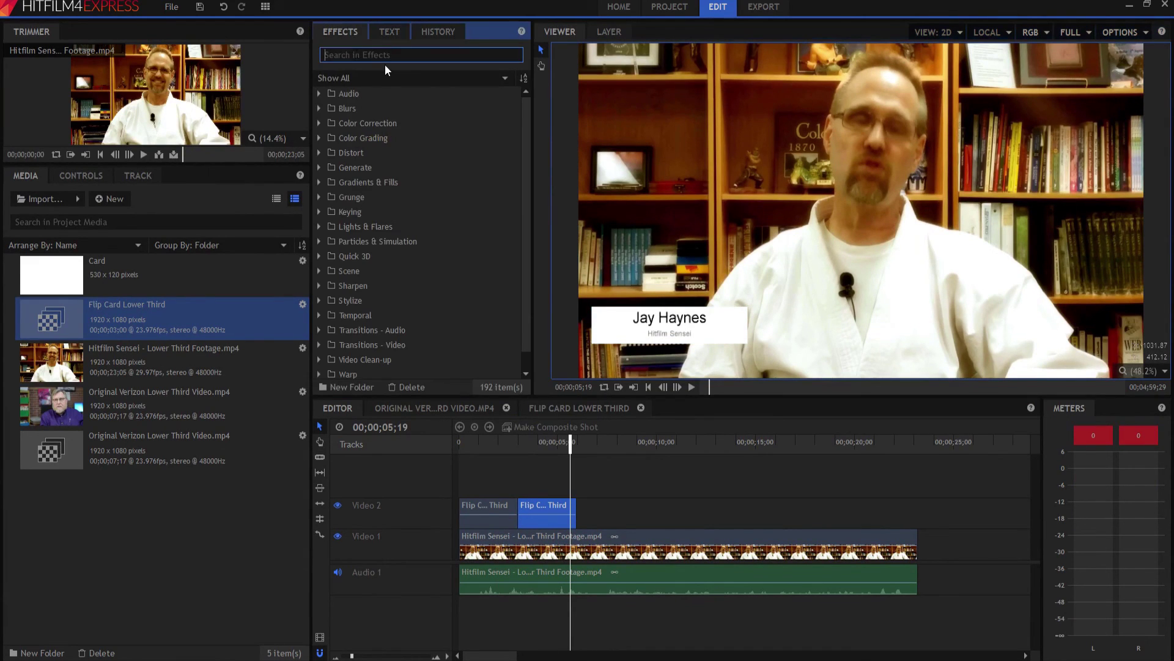
{"action": "type", "text": "rever"}
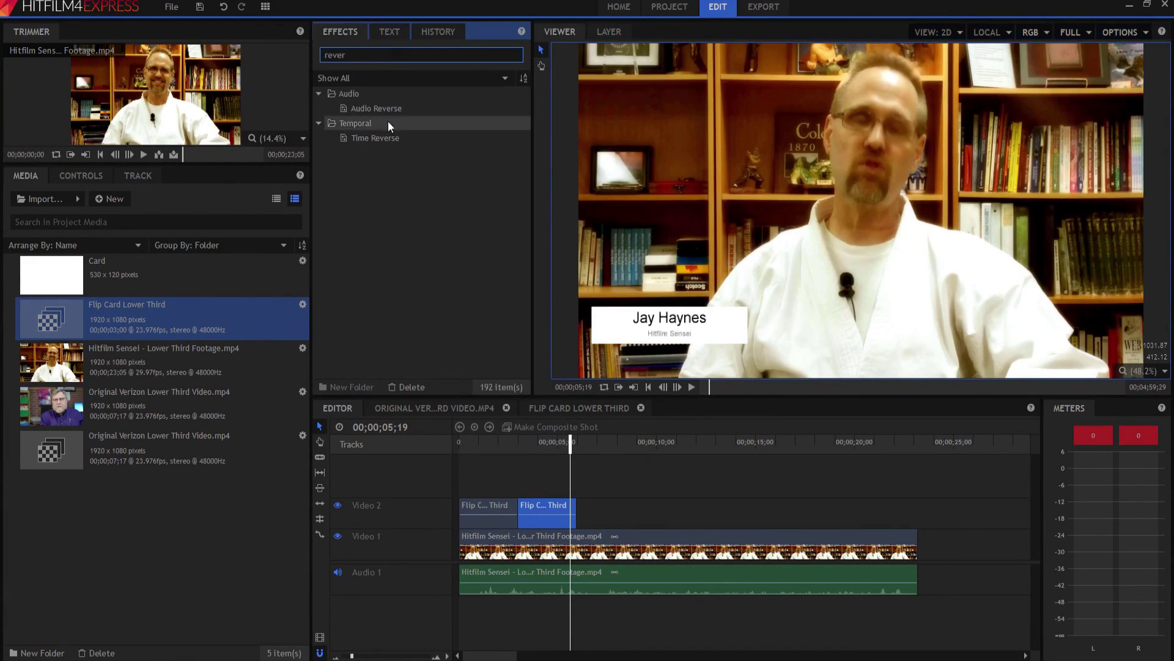
{"action": "left_click_drag", "start_coordinate": [385, 138], "coordinate": [386, 154]}
{"action": "left_click_drag", "start_coordinate": [535, 491], "coordinate": [539, 512]}
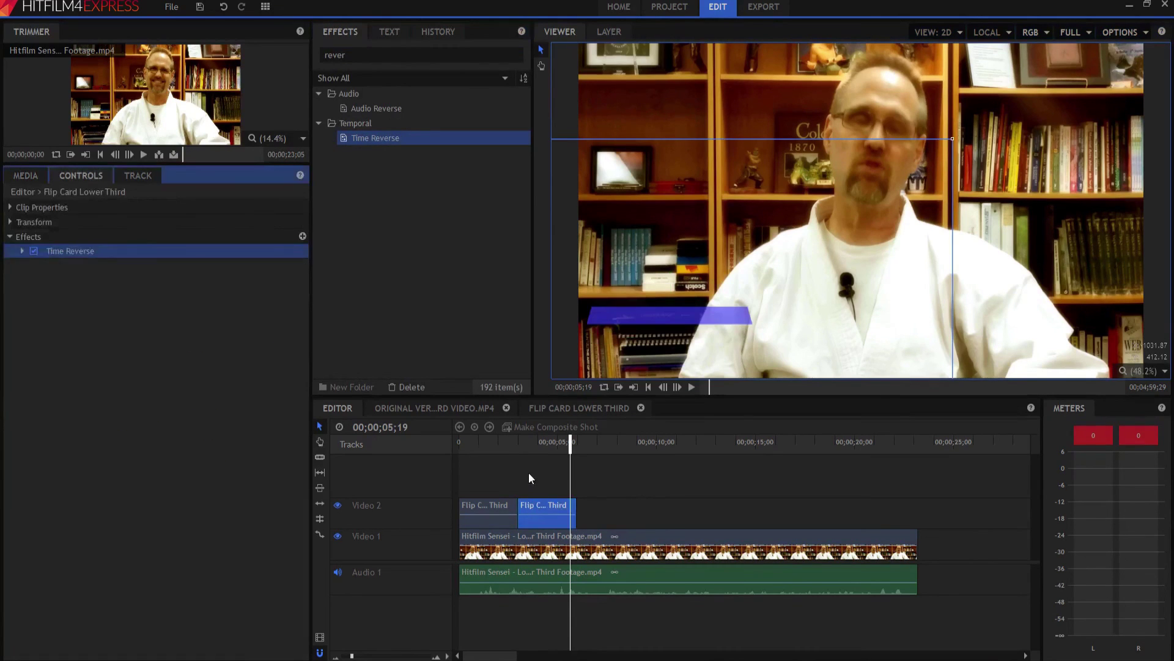
- Play the whole sequence from the start to check the card animating out
{"action": "left_click", "coordinate": [647, 387]}
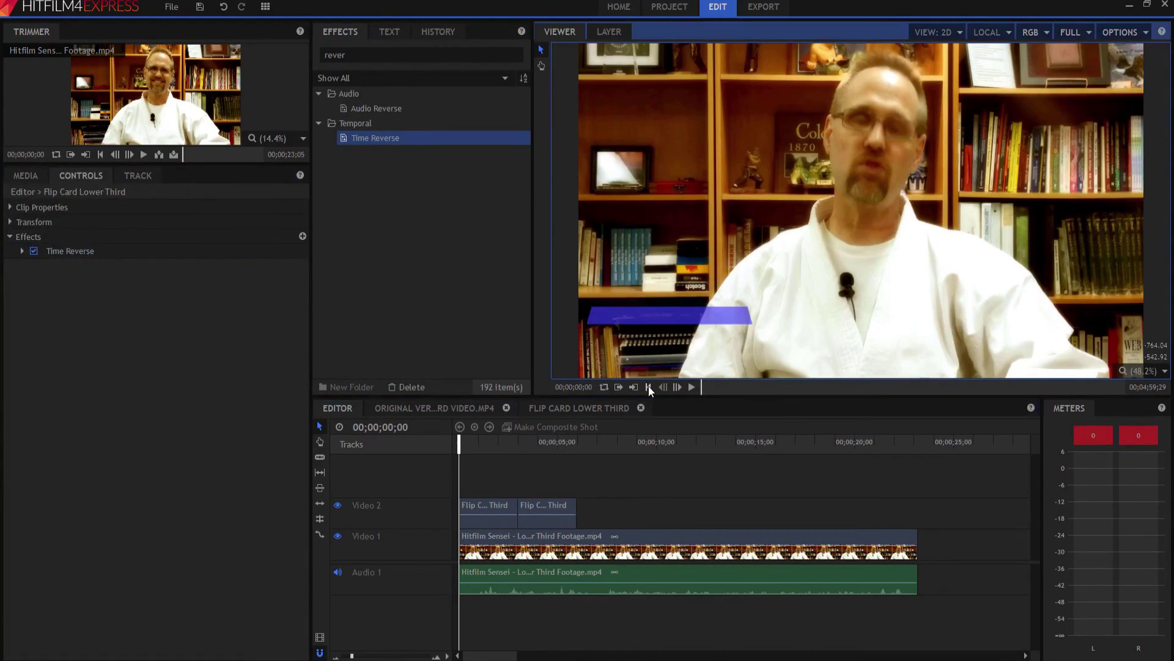
{"action": "left_click", "coordinate": [691, 387]}
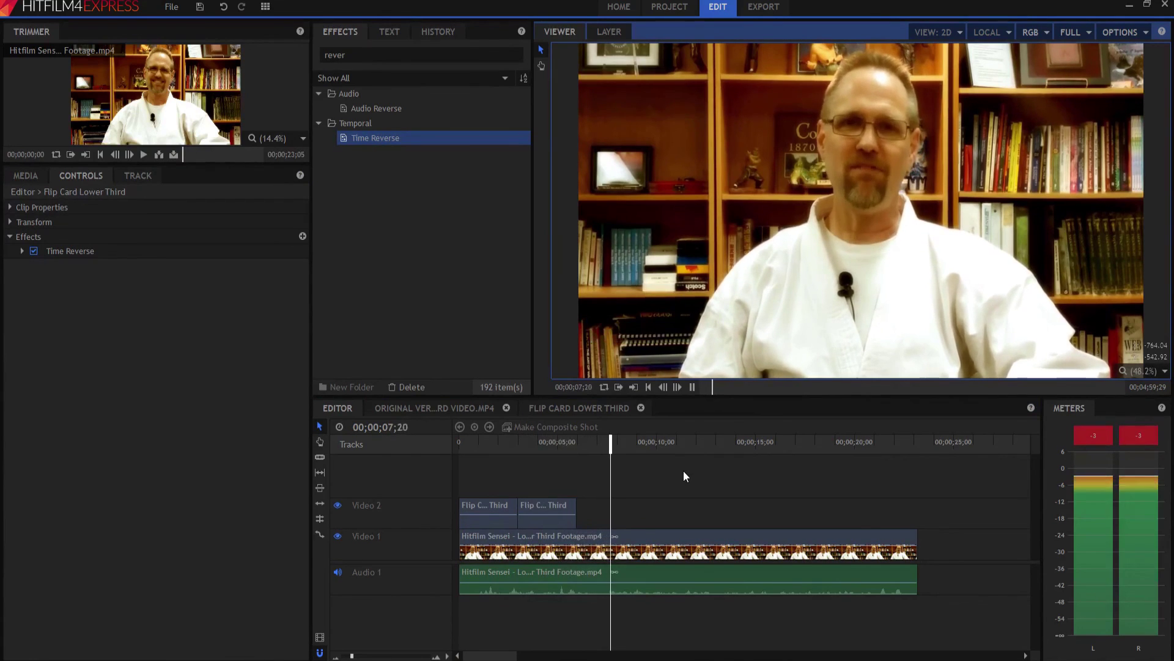
{"action": "left_click", "coordinate": [692, 385]}
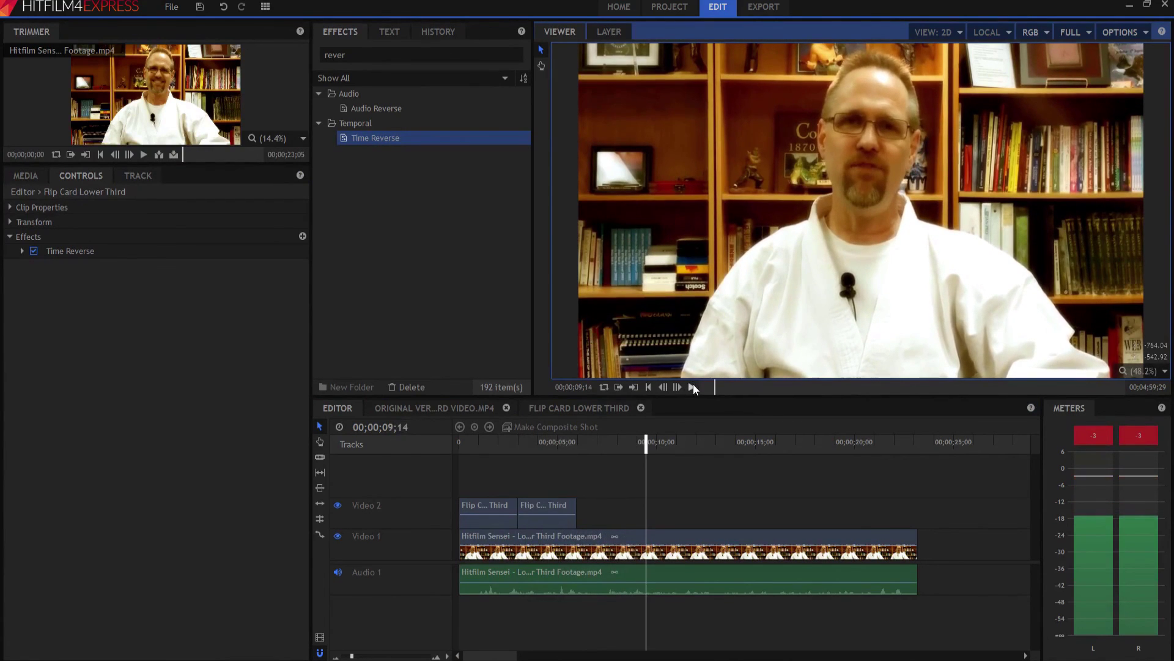